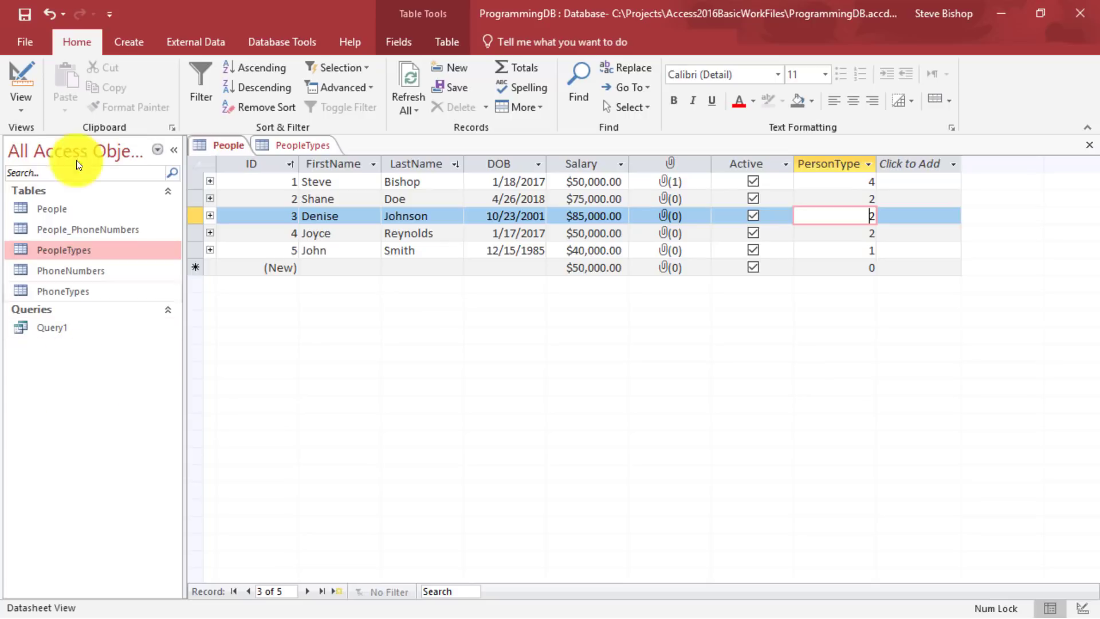
# Create a new query in design view from the People table and enlarge its field list to show every field.
pyautogui.click(139, 48)
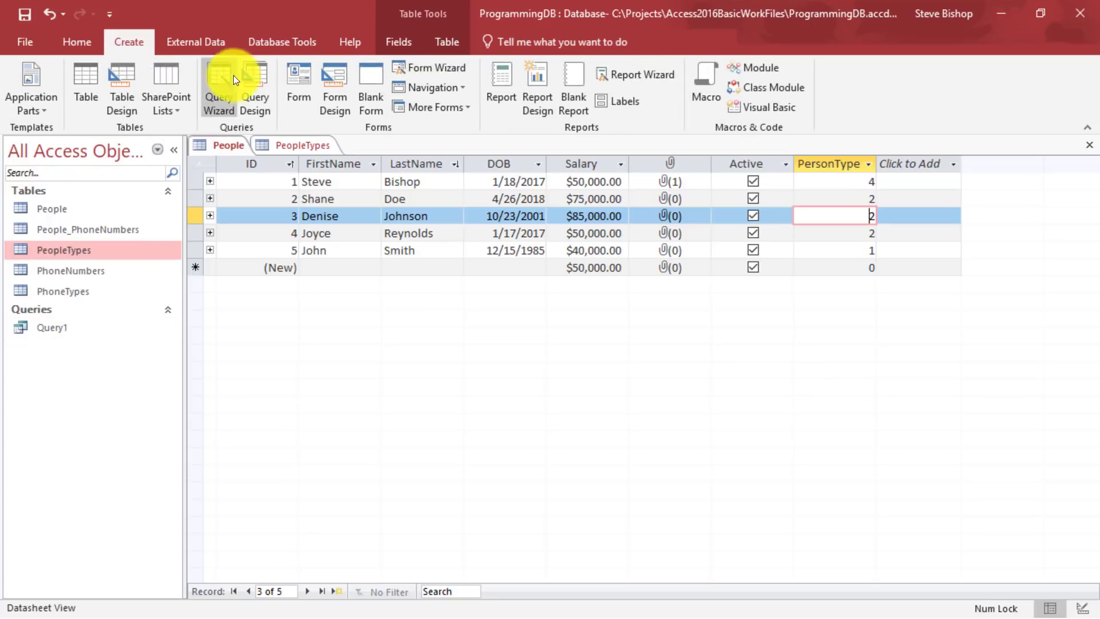
pyautogui.click(258, 78)
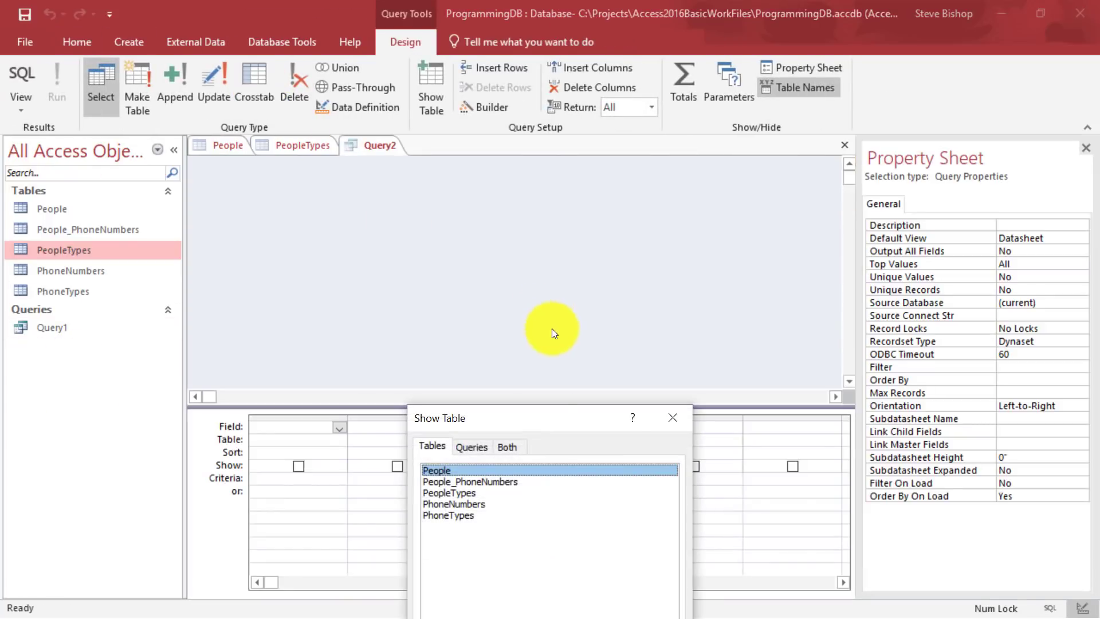
pyautogui.moveTo(543, 417); pyautogui.dragTo(618, 126)
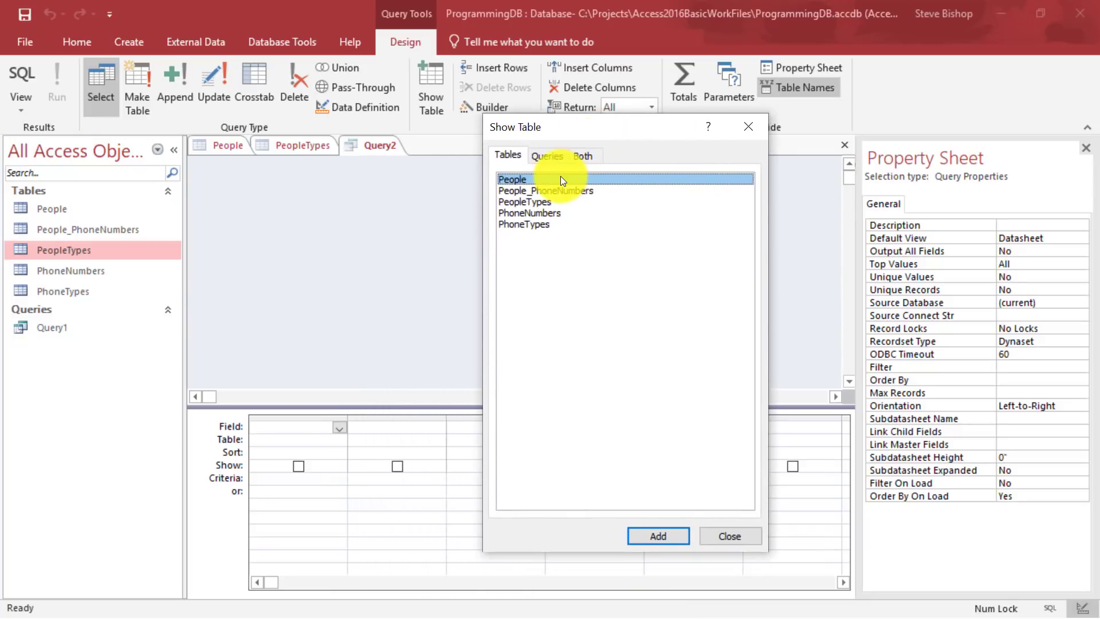
pyautogui.click(668, 541)
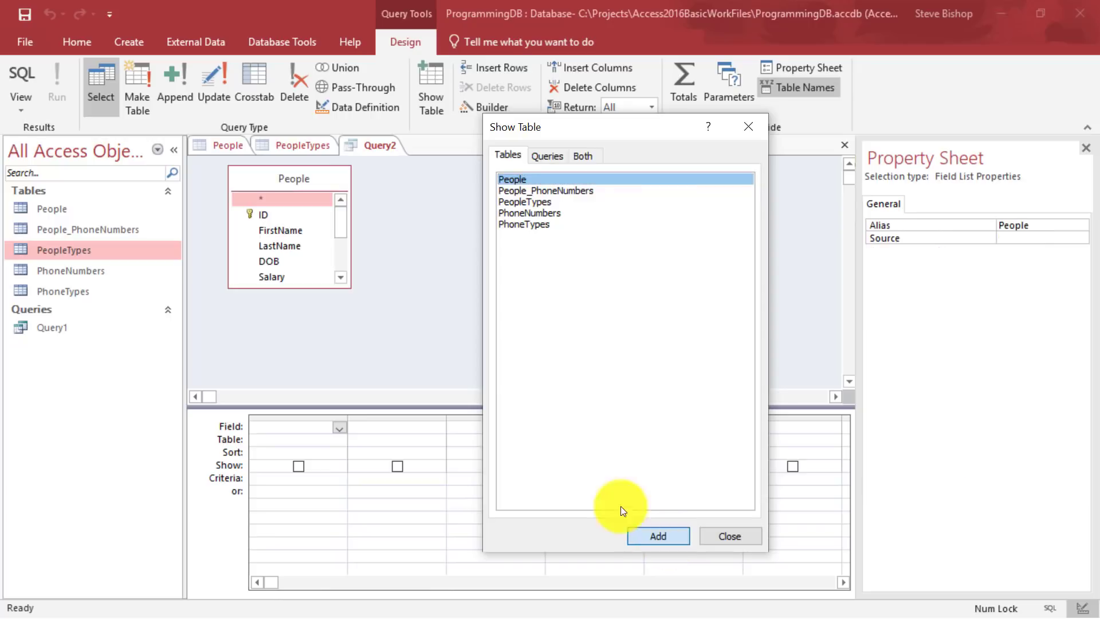
pyautogui.click(737, 539)
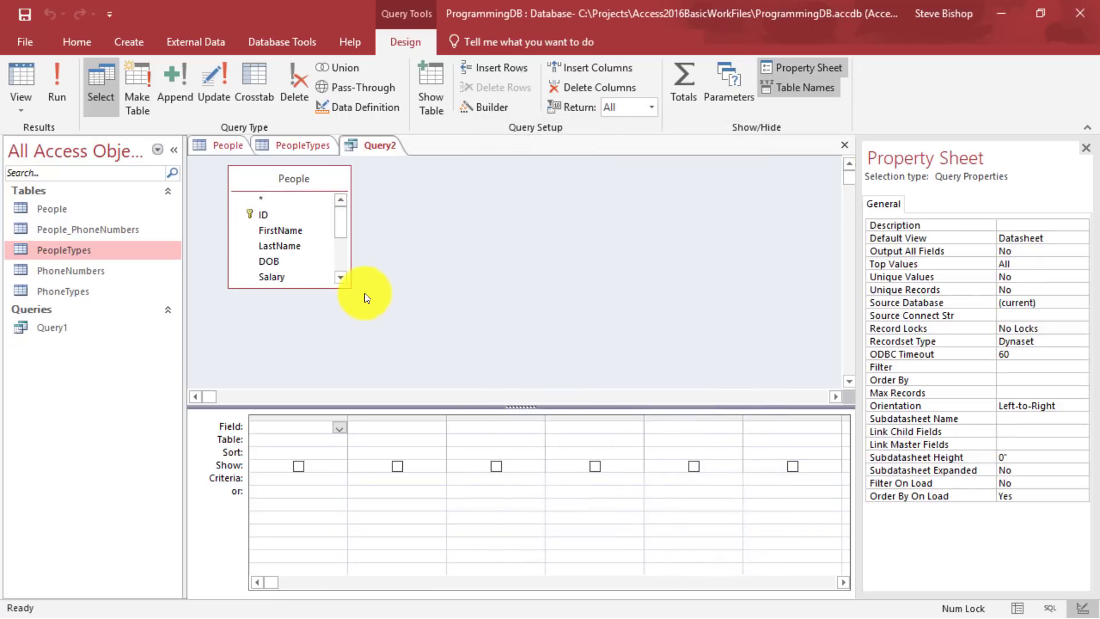
pyautogui.moveTo(351, 287); pyautogui.dragTo(395, 384)
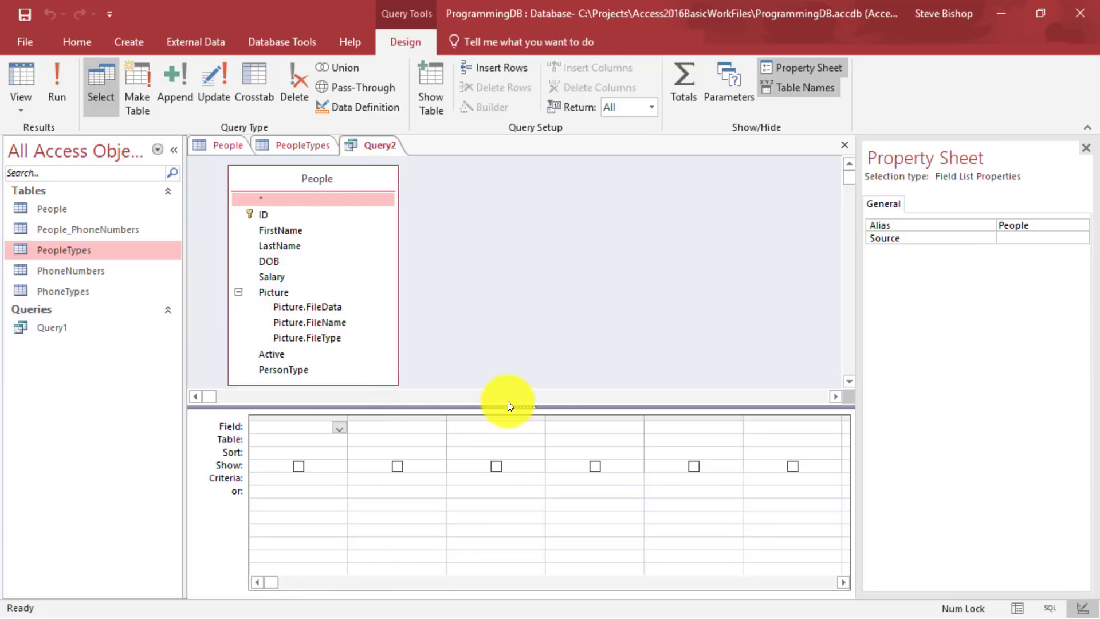
pyautogui.moveTo(508, 403); pyautogui.dragTo(506, 418)
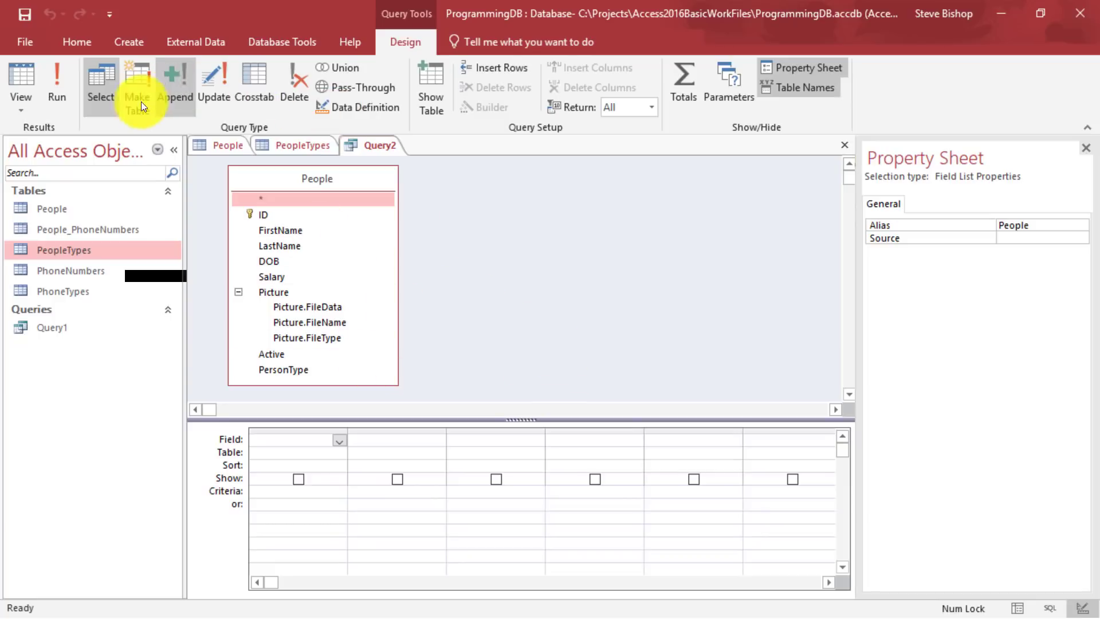
# Convert the query to an update query that sets the People table's PersonType field to 2.
pyautogui.click(210, 89)
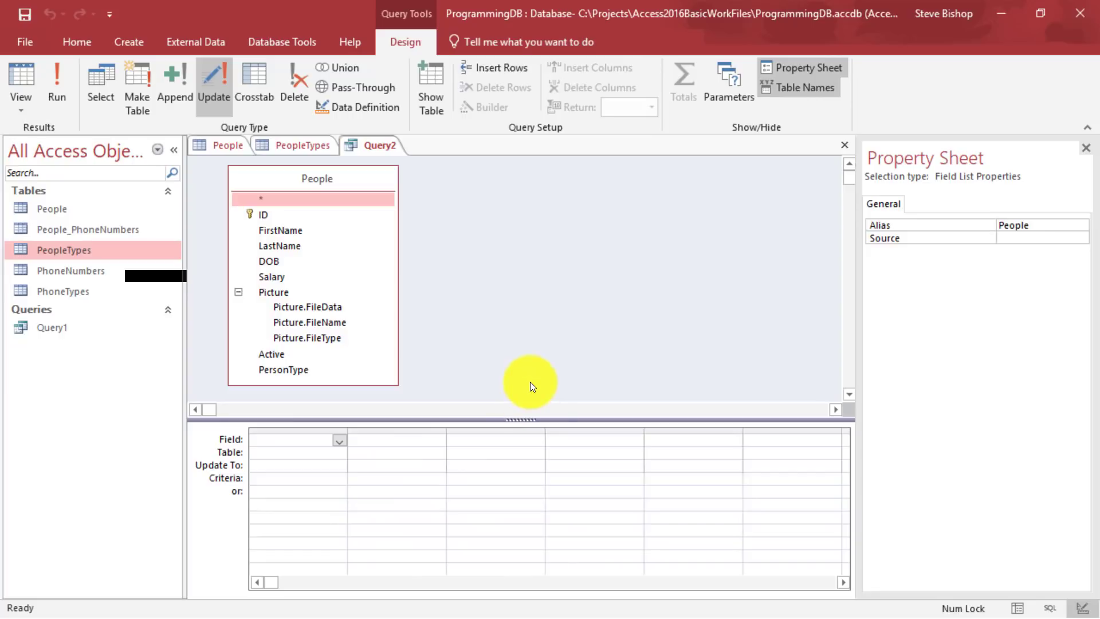
pyautogui.click(339, 440)
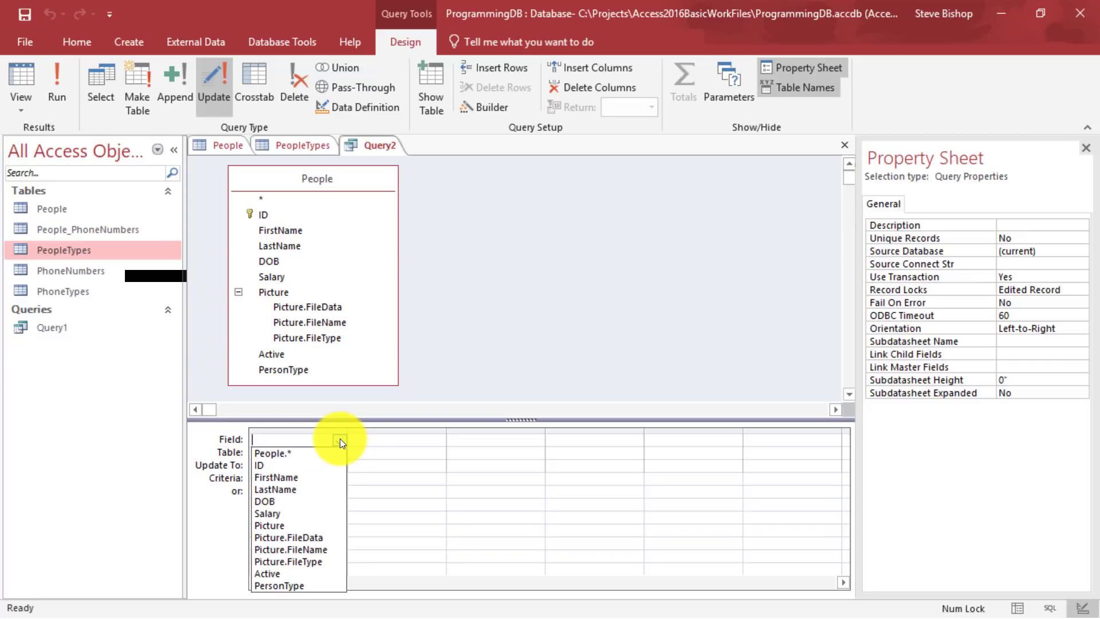
pyautogui.click(289, 587)
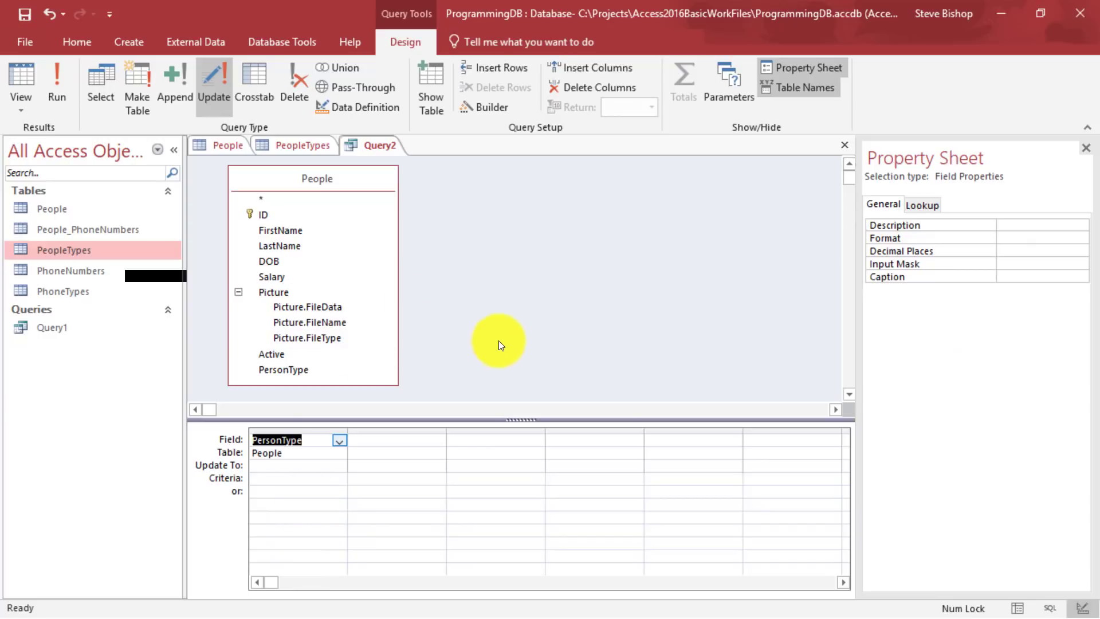
pyautogui.click(284, 465)
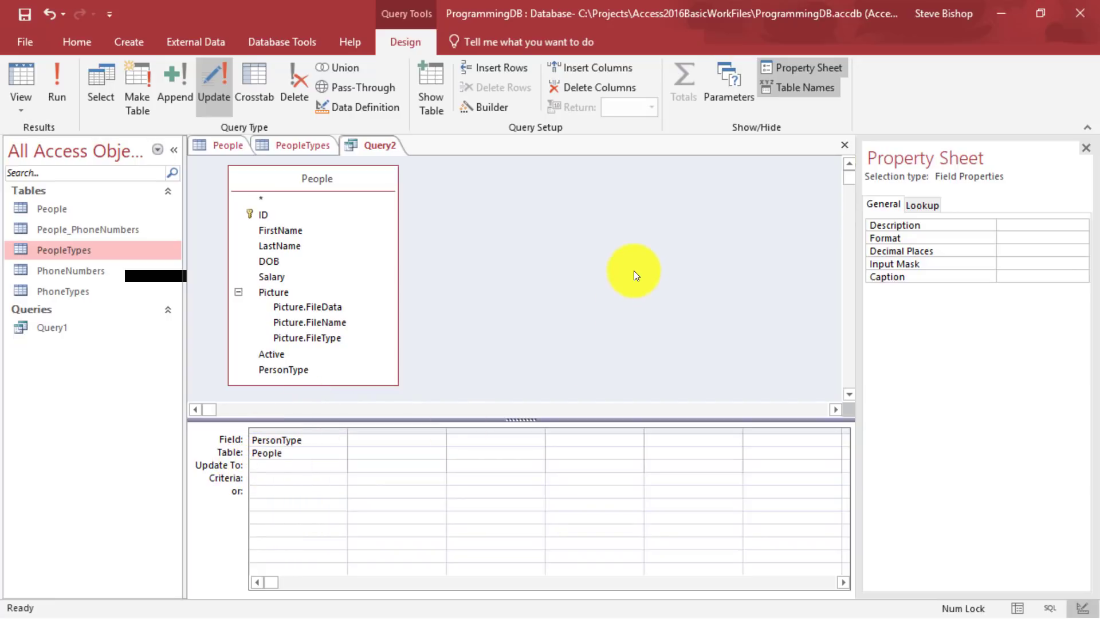
pyautogui.write('2')
pyautogui.click(515, 326)
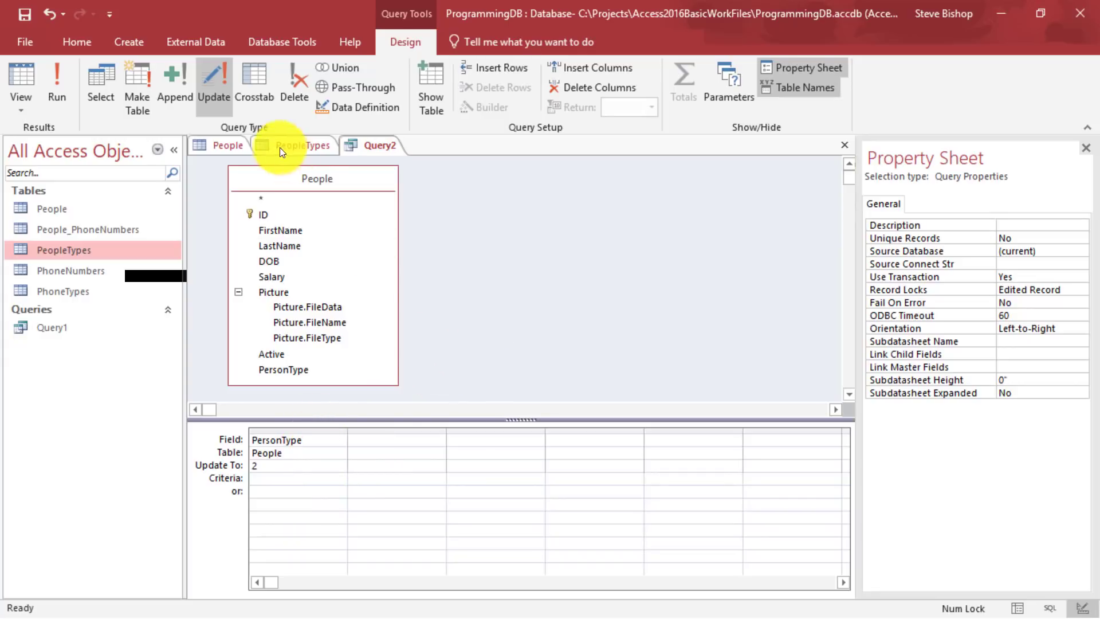
# Check the PersonType of the record with ID 1 in the People table.
pyautogui.click(215, 137)
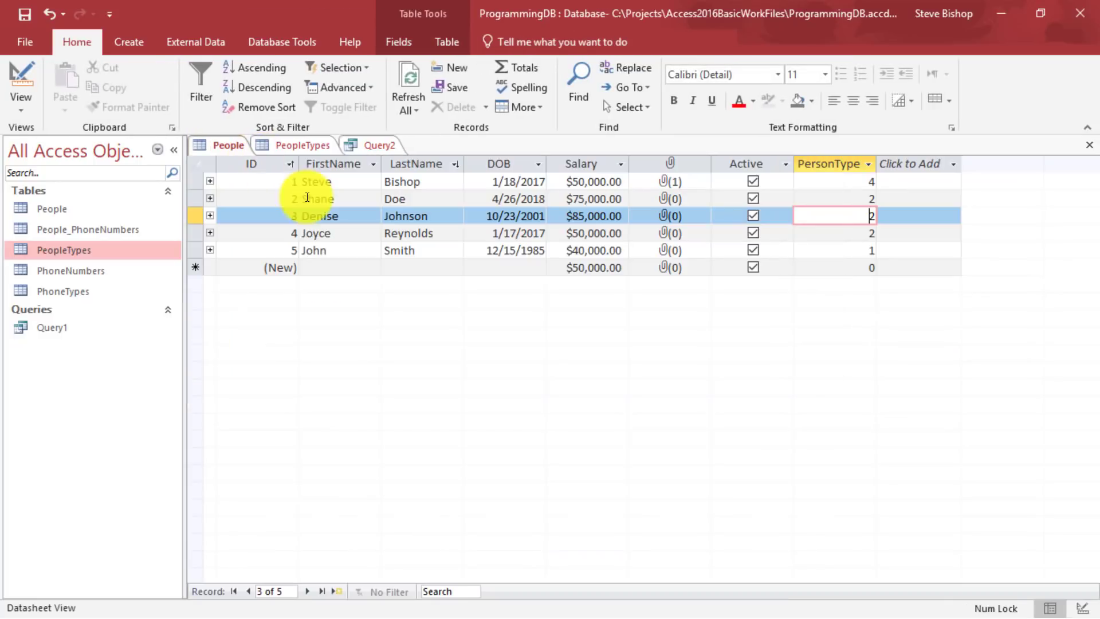
pyautogui.click(270, 180)
pyautogui.click(859, 181)
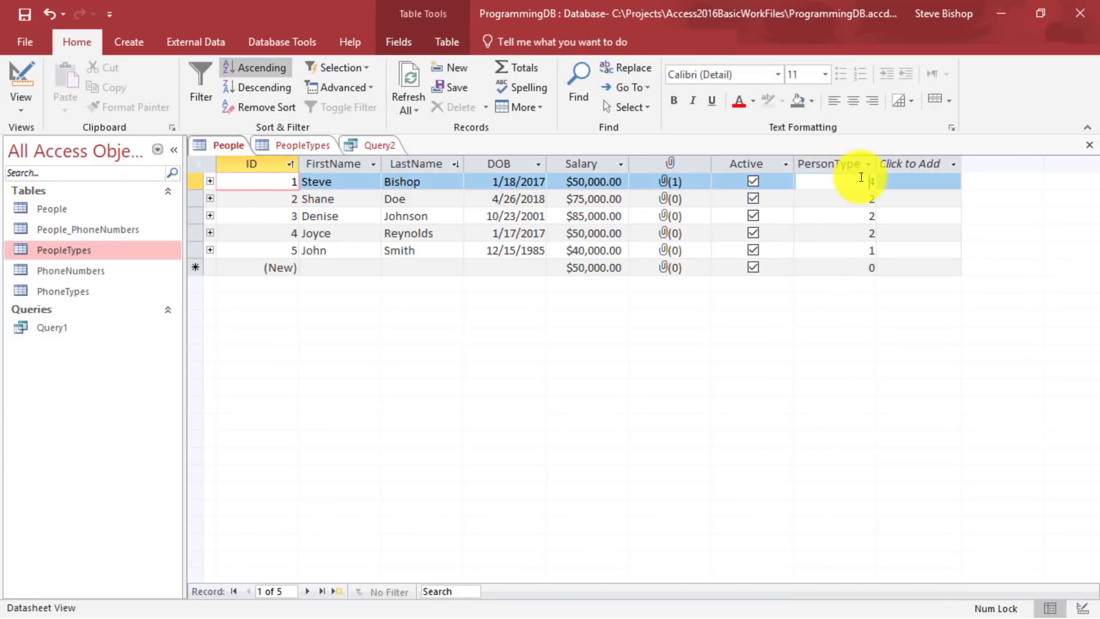
# Add the ID field to the update query and restrict it with the criterion 1.
pyautogui.click(380, 146)
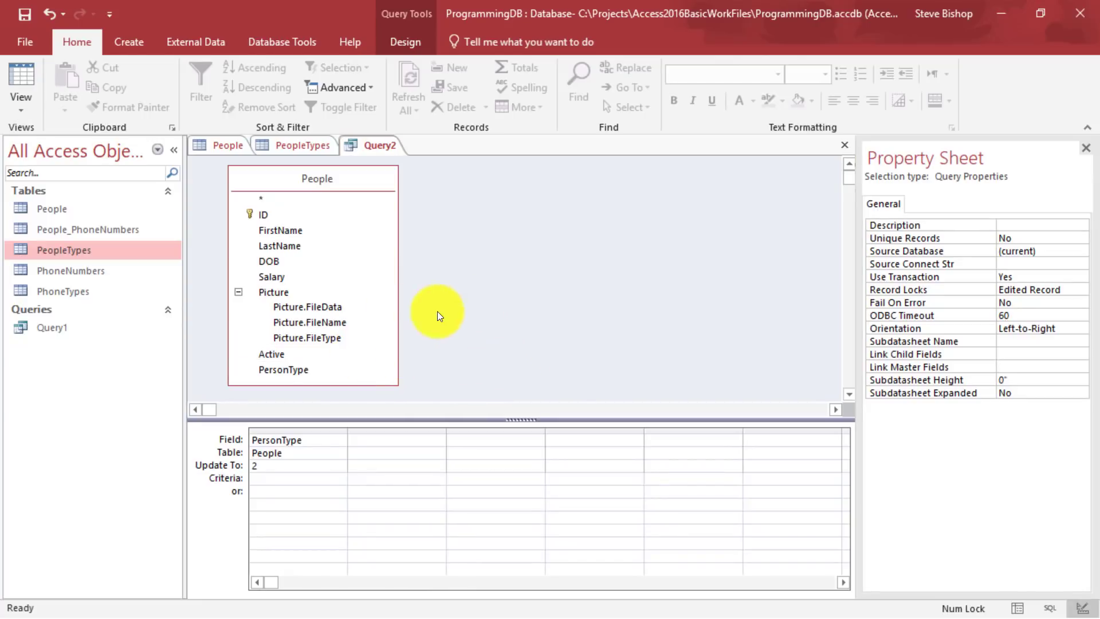
pyautogui.moveTo(267, 213); pyautogui.dragTo(389, 447)
pyautogui.click(492, 308)
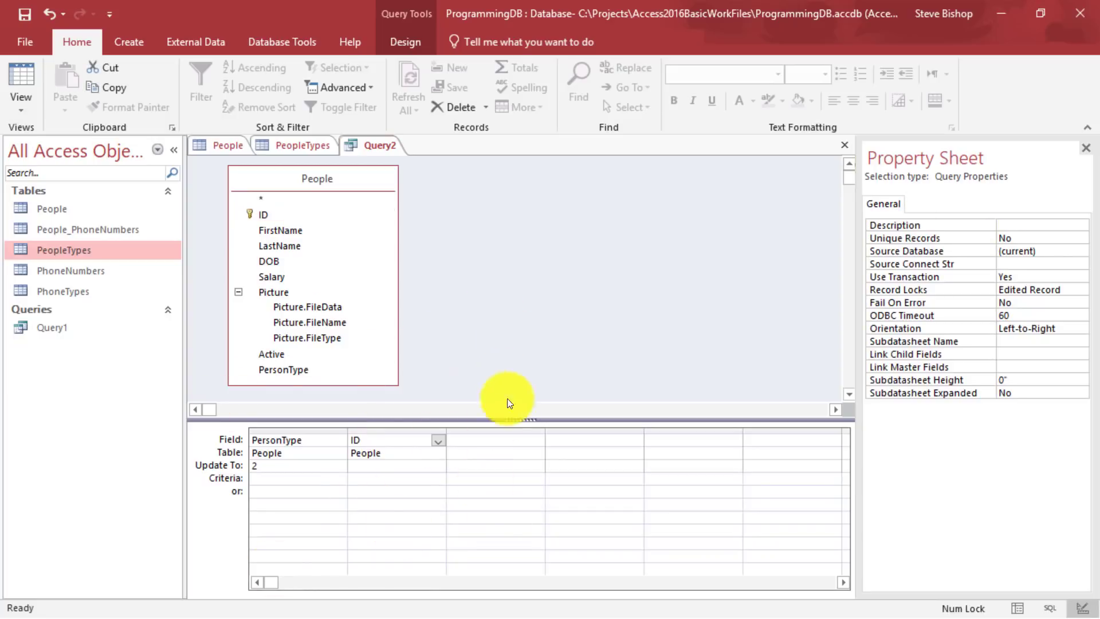
pyautogui.click(381, 466)
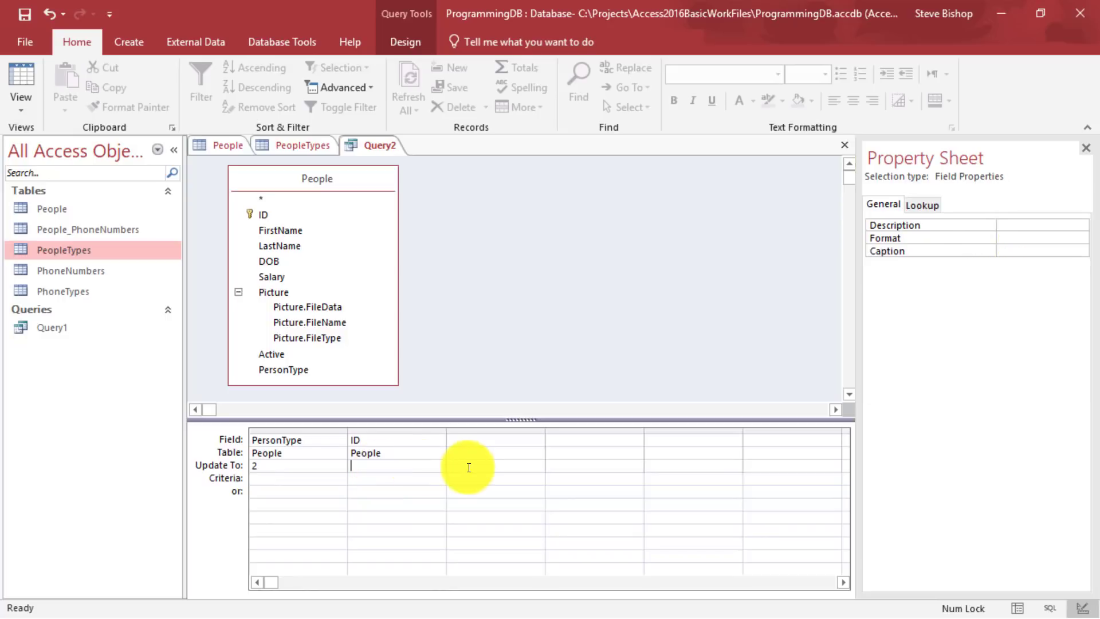
pyautogui.click(387, 479)
pyautogui.write('1')
pyautogui.click(493, 317)
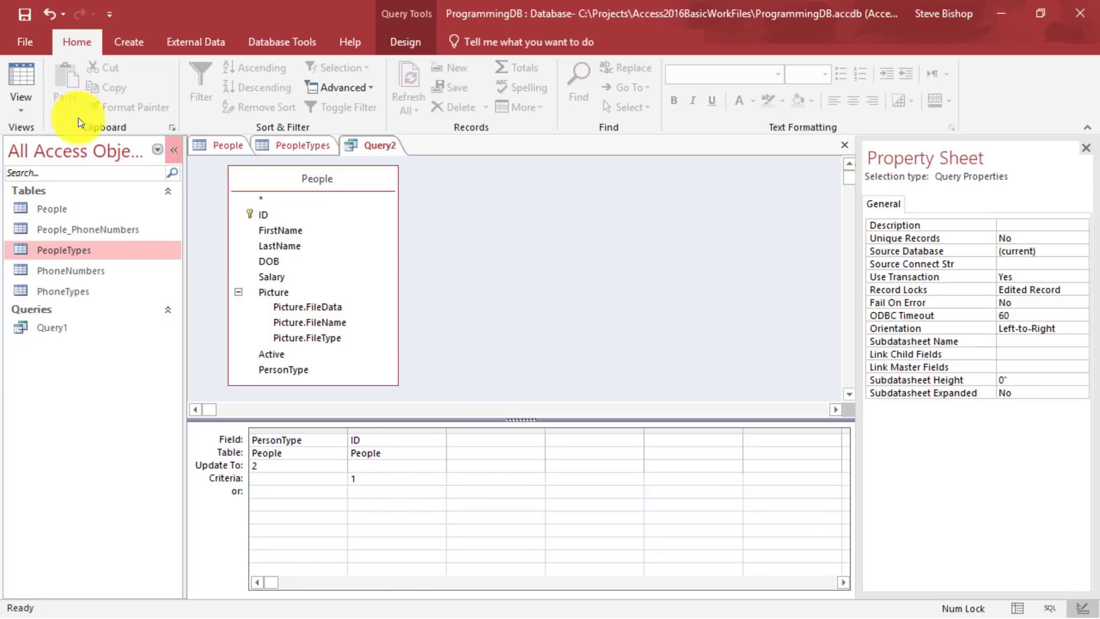
# Preview the record affected by the update query in datasheet view, then return to its design view.
pyautogui.click(19, 77)
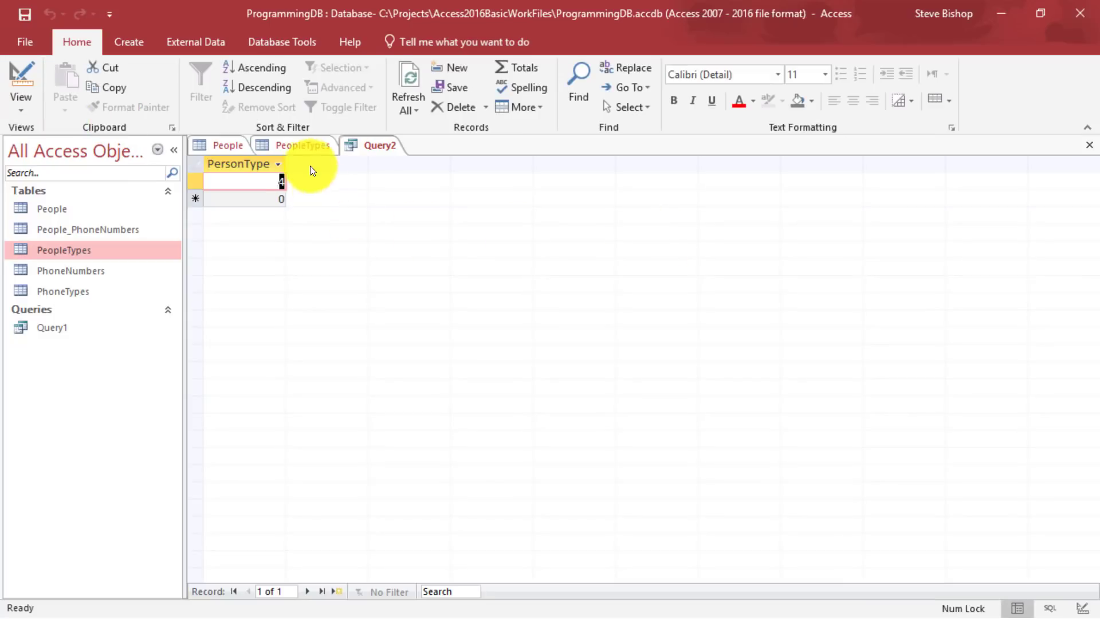
pyautogui.doubleClick(286, 164)
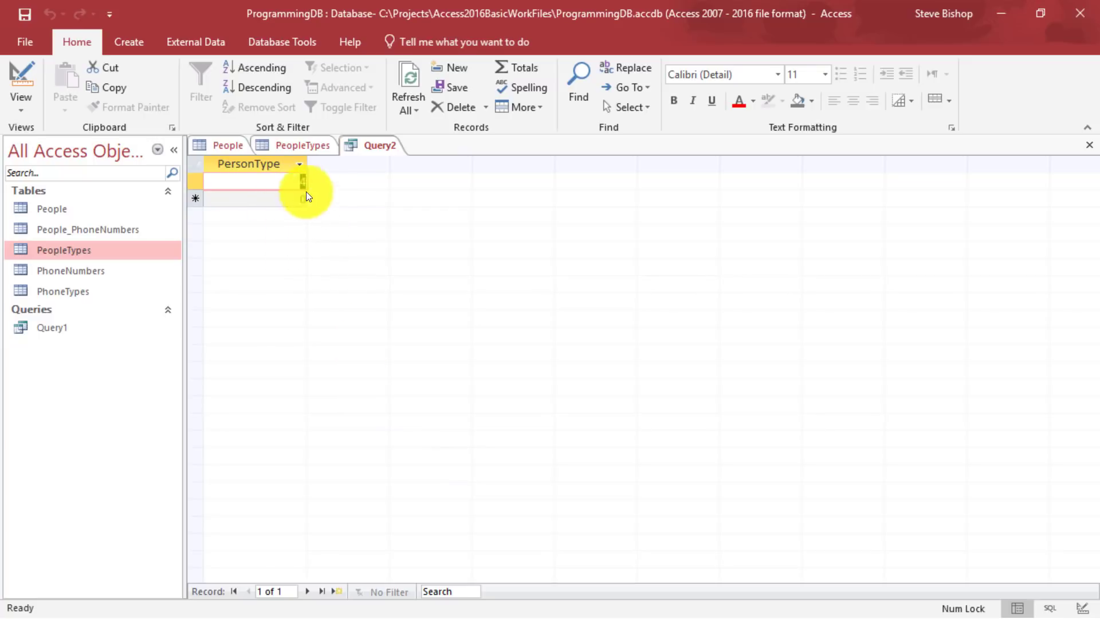
pyautogui.rightClick(375, 147)
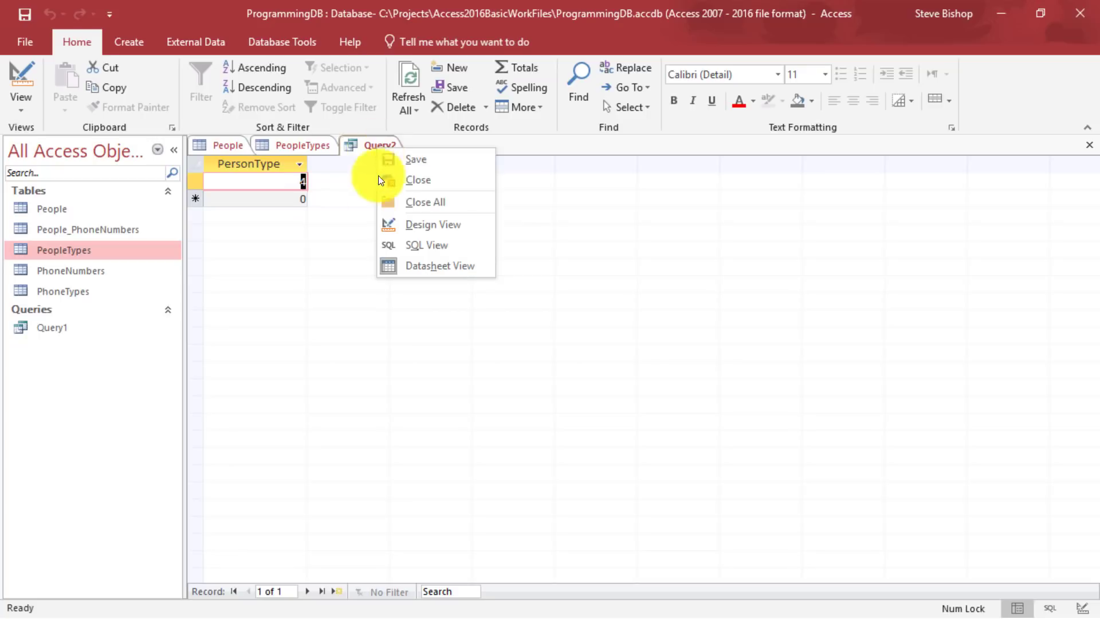
pyautogui.click(397, 221)
pyautogui.click(597, 336)
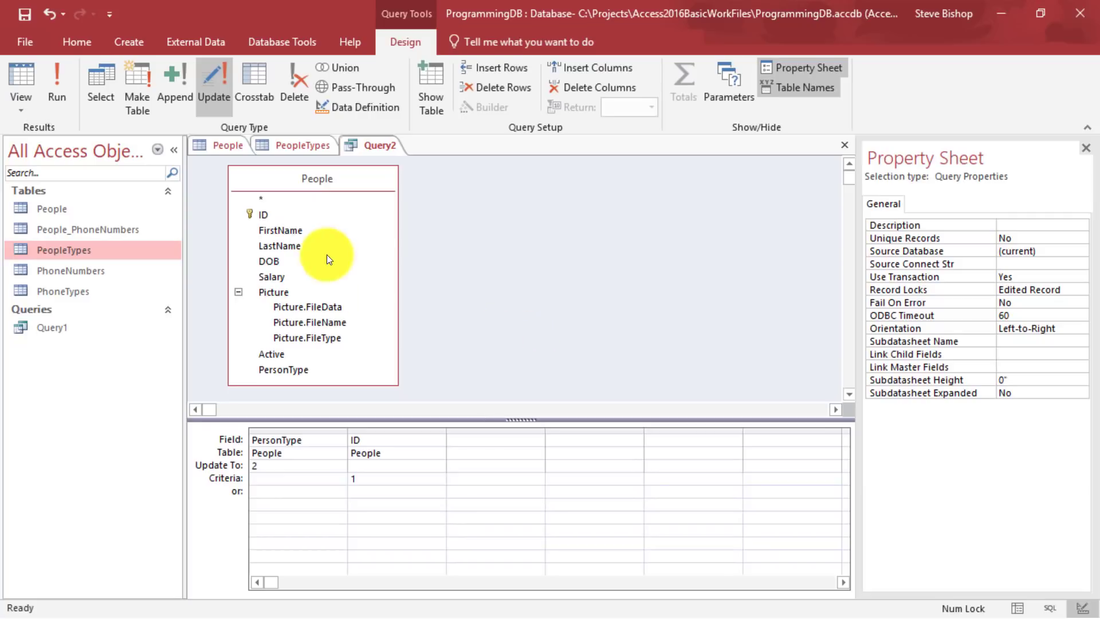
# Run the update query, accept the row update, and check the first record's PersonType in the People table.
pyautogui.click(57, 81)
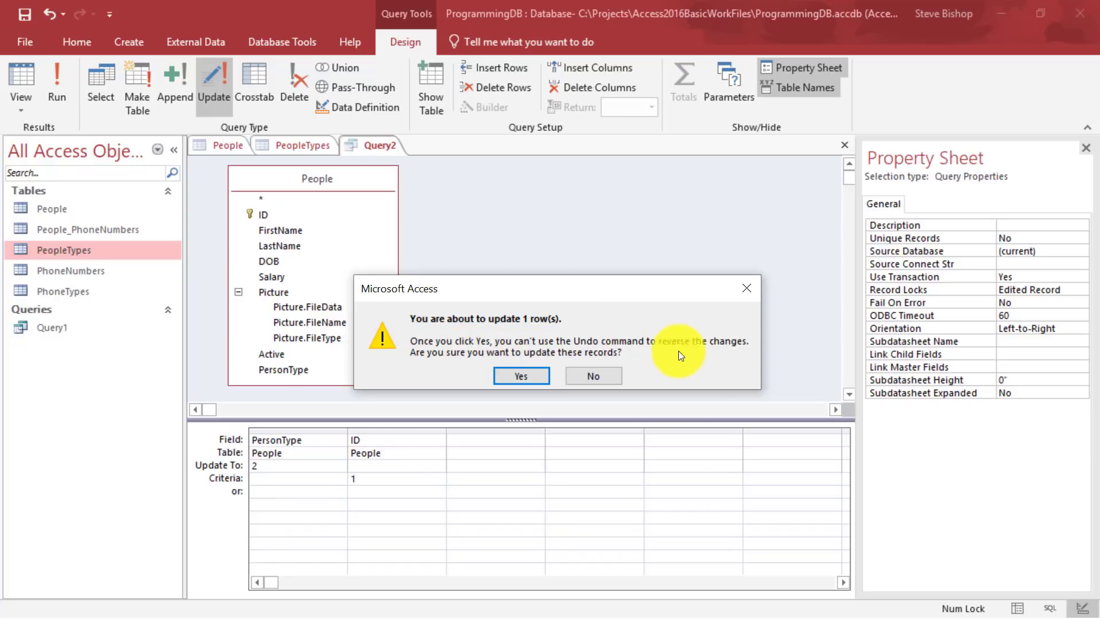
pyautogui.click(520, 378)
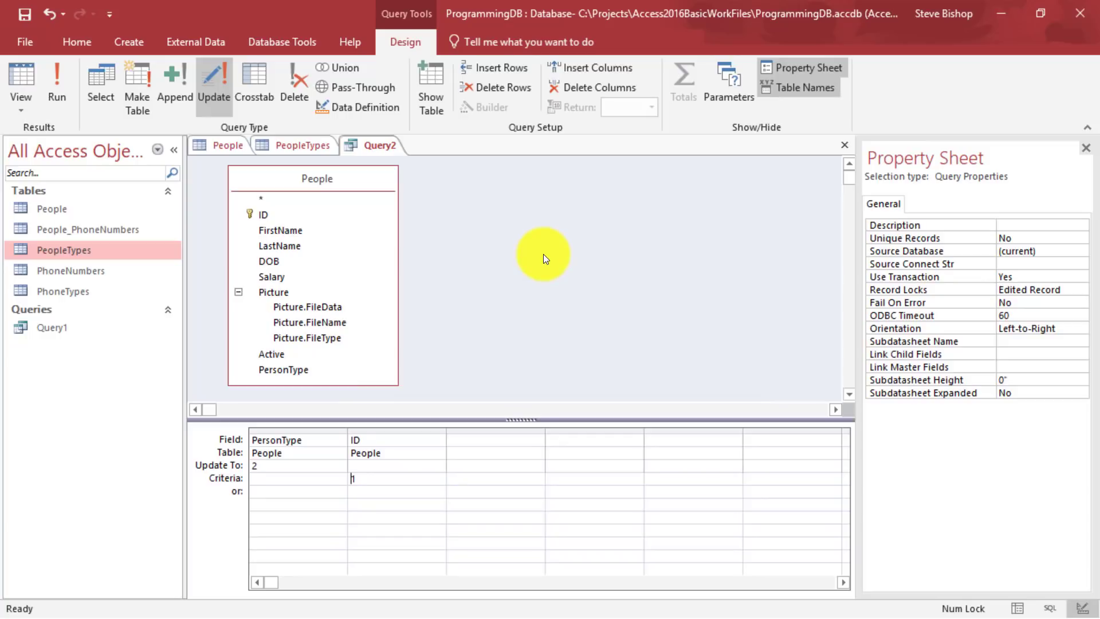
pyautogui.click(221, 144)
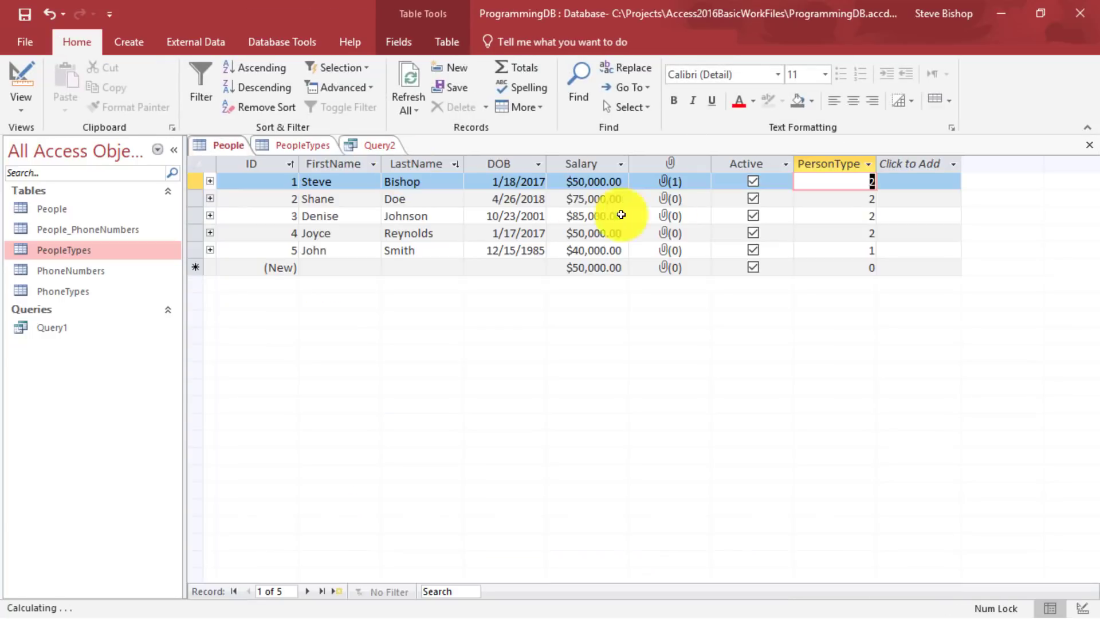
pyautogui.click(796, 217)
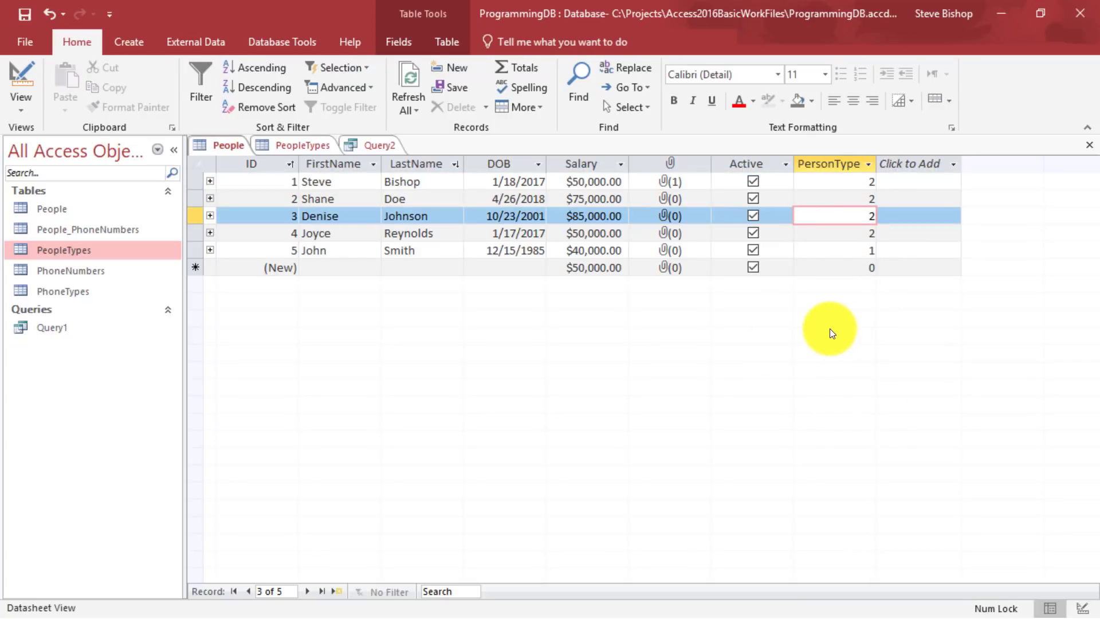
pyautogui.click(850, 179)
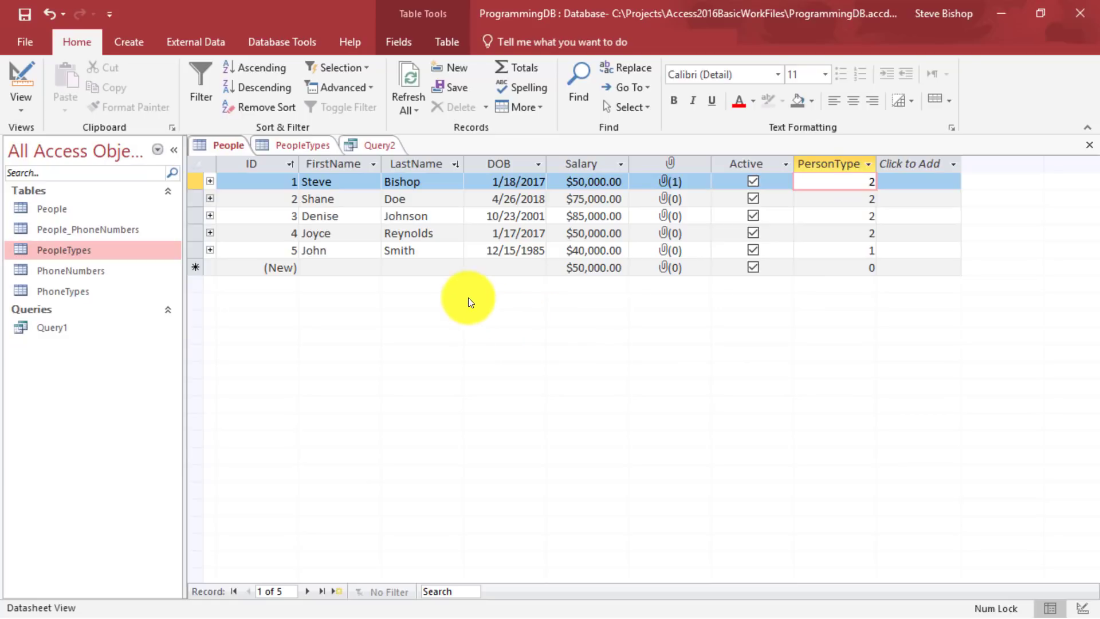
# Change the update value for PersonType to 4 in the update query.
pyautogui.click(372, 145)
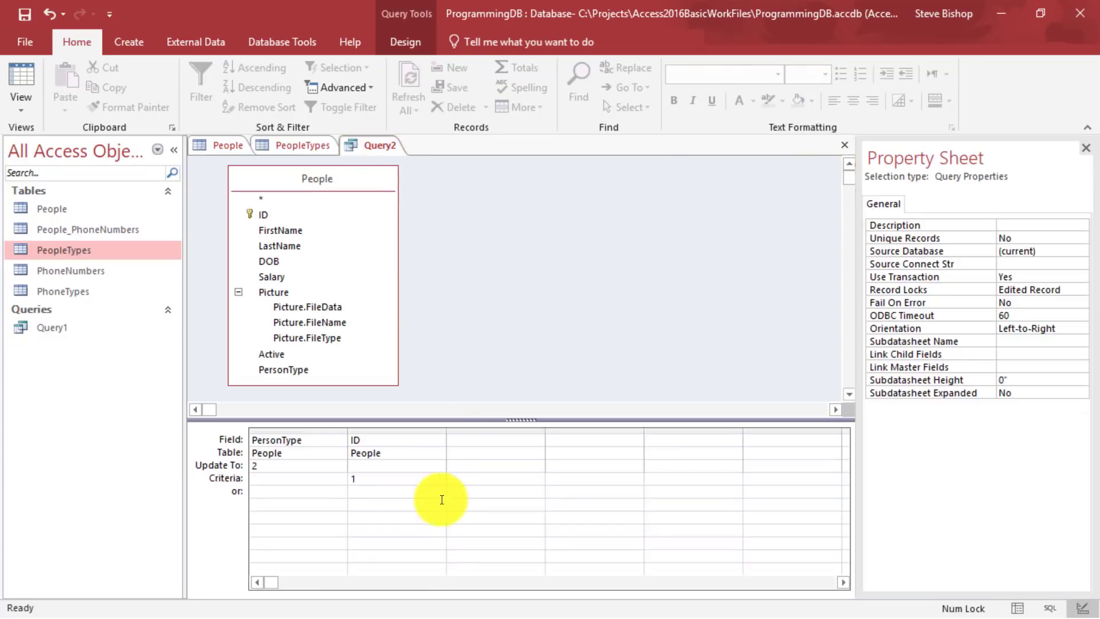
pyautogui.click(240, 462)
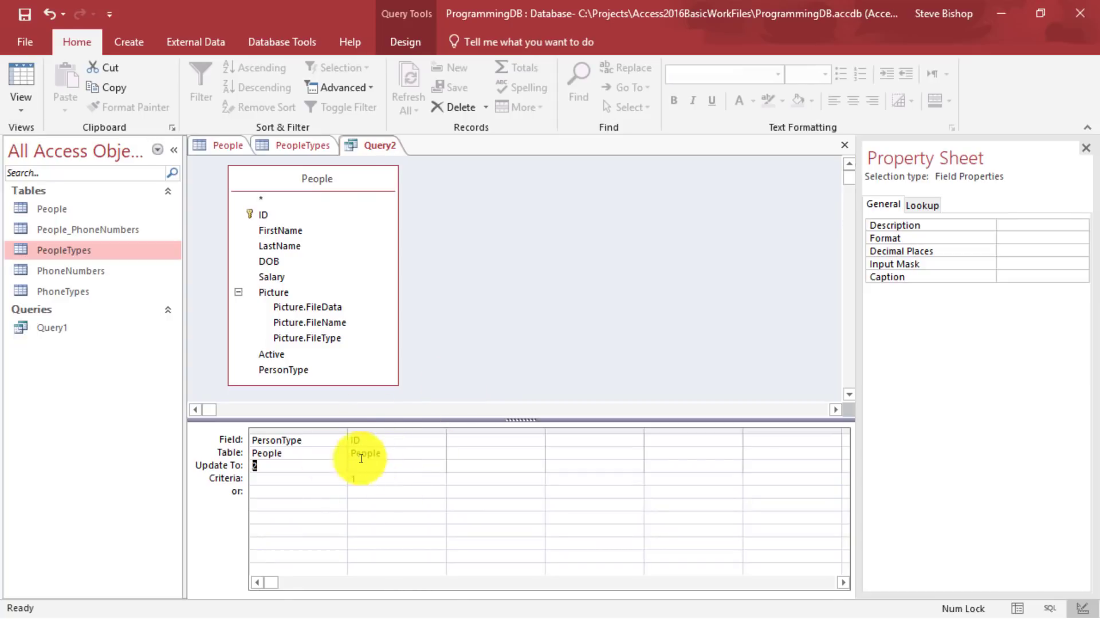
pyautogui.click(280, 463)
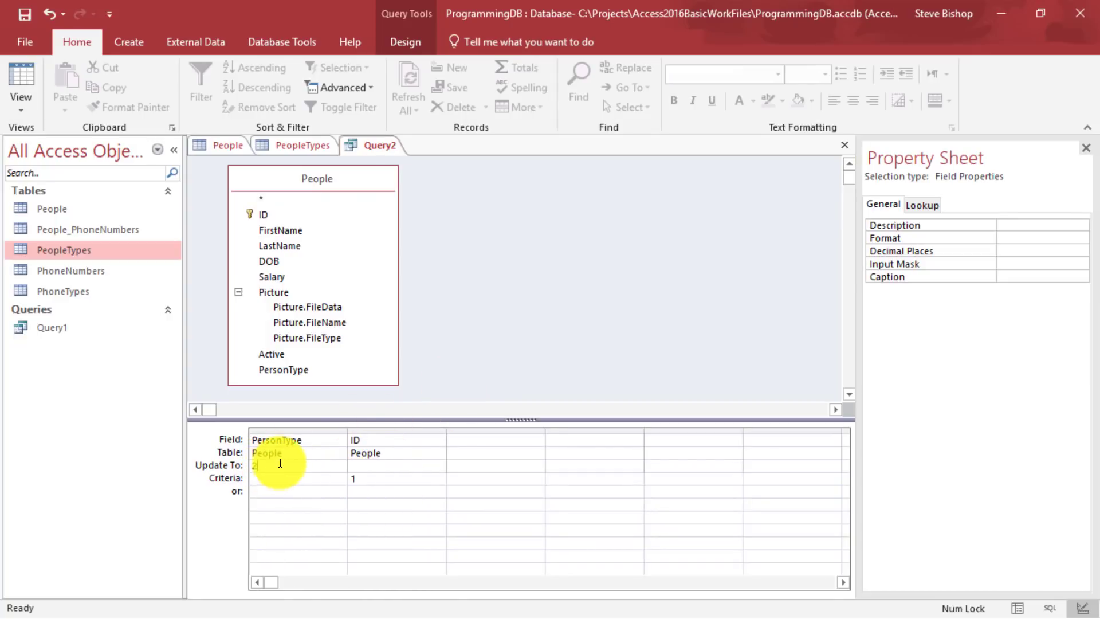
pyautogui.click(235, 462)
pyautogui.write('4')
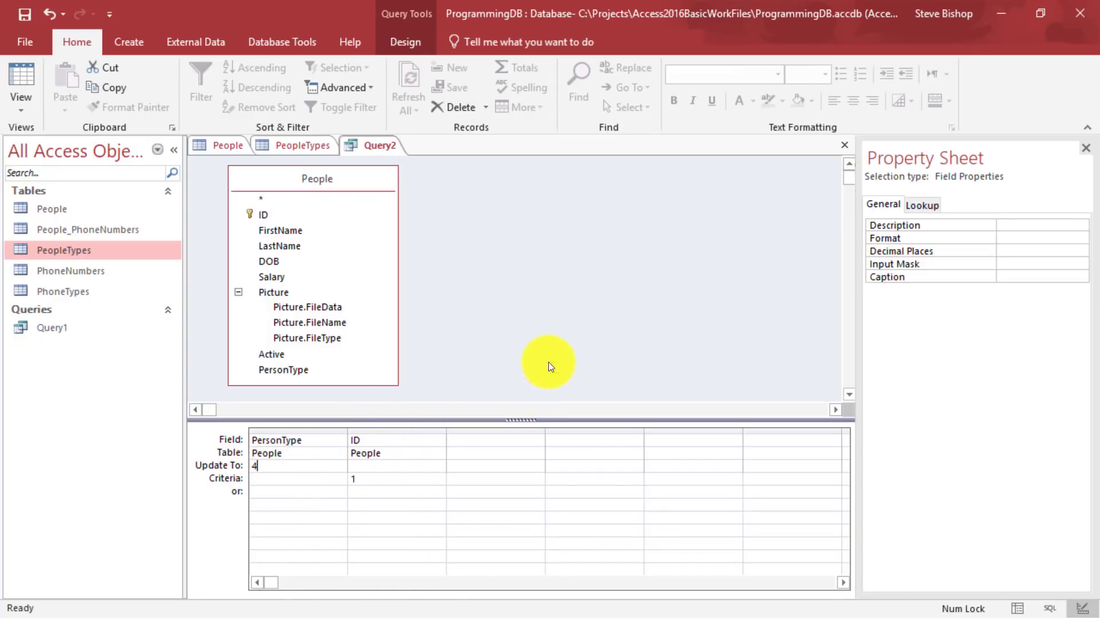
pyautogui.click(618, 324)
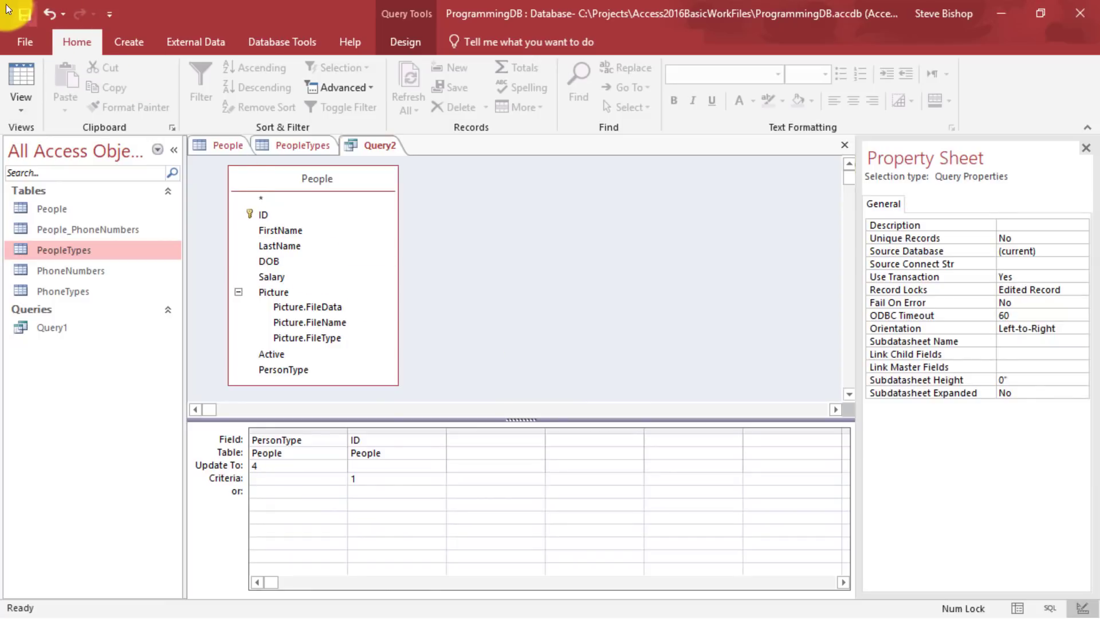
# Run the update query, accept the row update, and inspect the PersonType and Salary of the record with ID 1 in the People table.
pyautogui.click(29, 112)
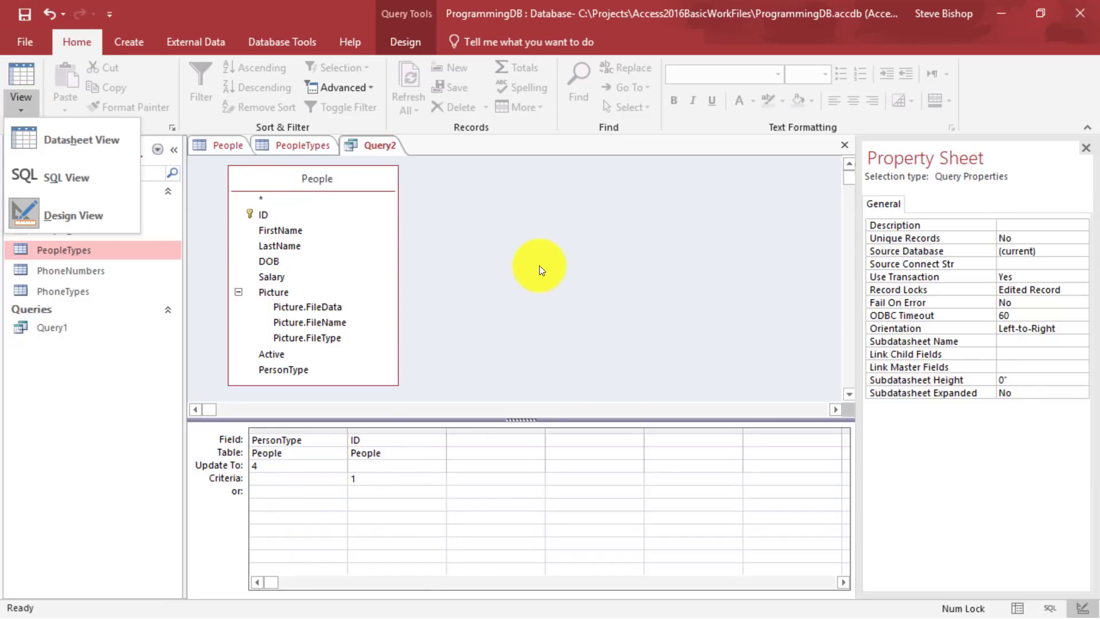
pyautogui.click(539, 265)
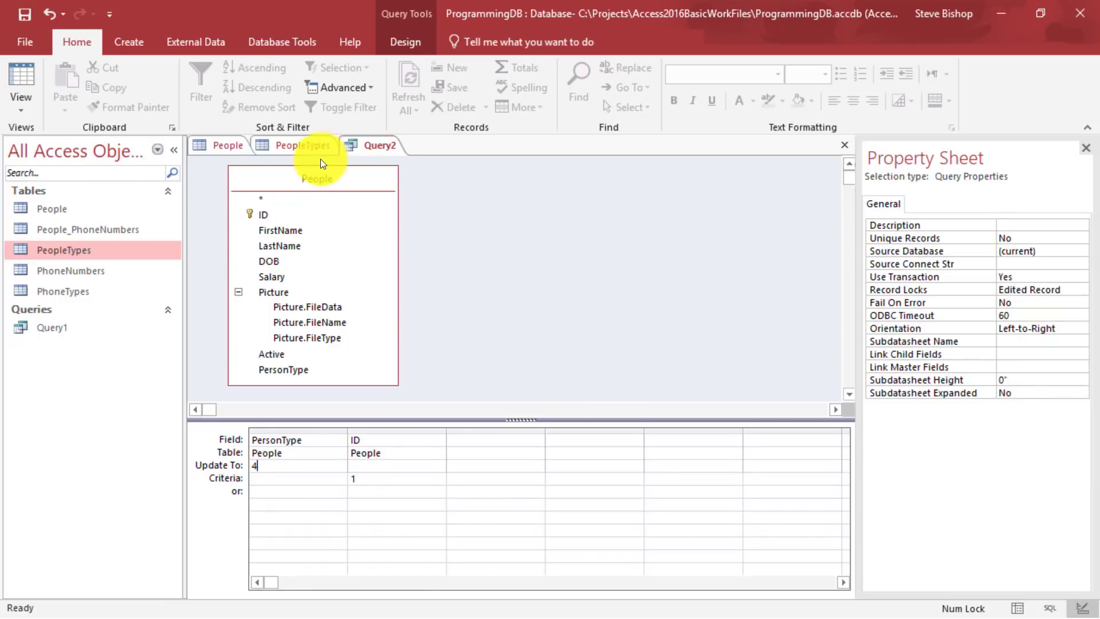
pyautogui.click(422, 47)
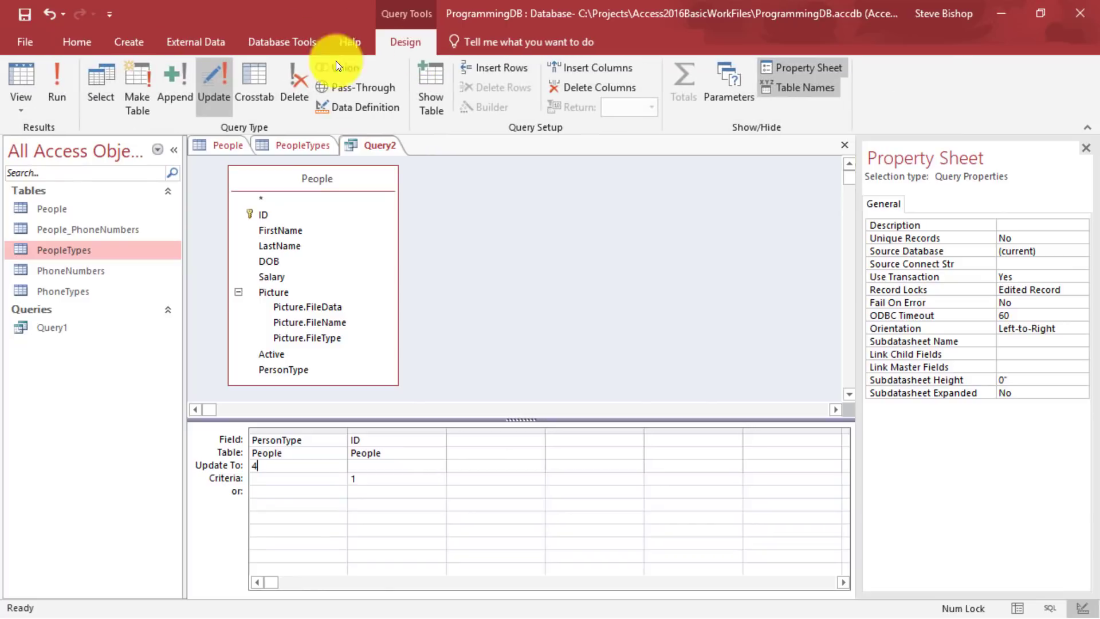
pyautogui.click(62, 84)
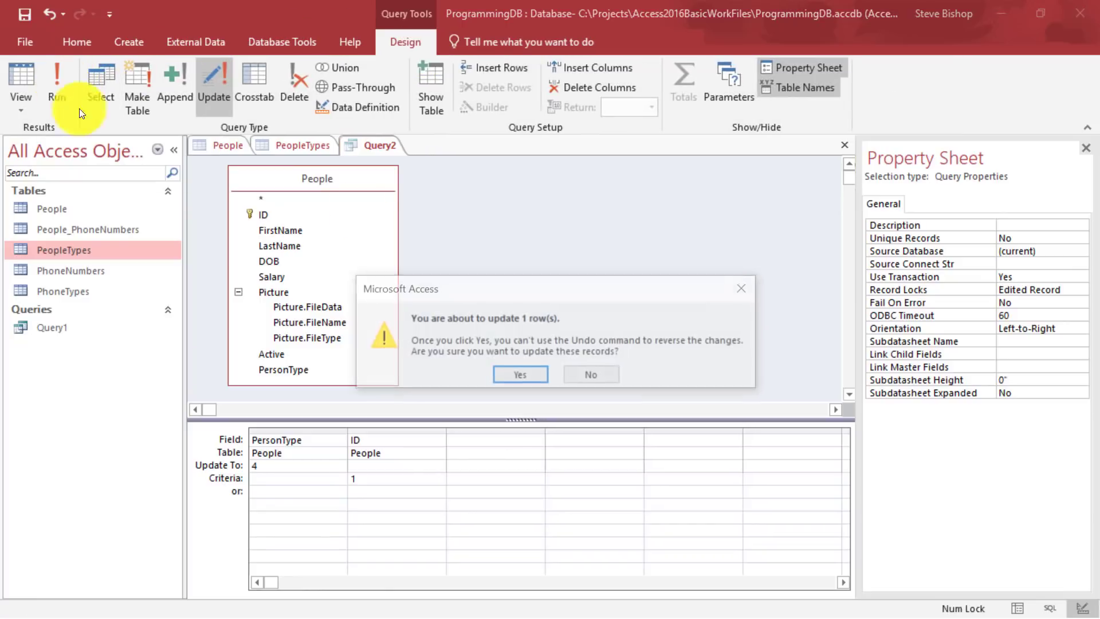
pyautogui.click(524, 367)
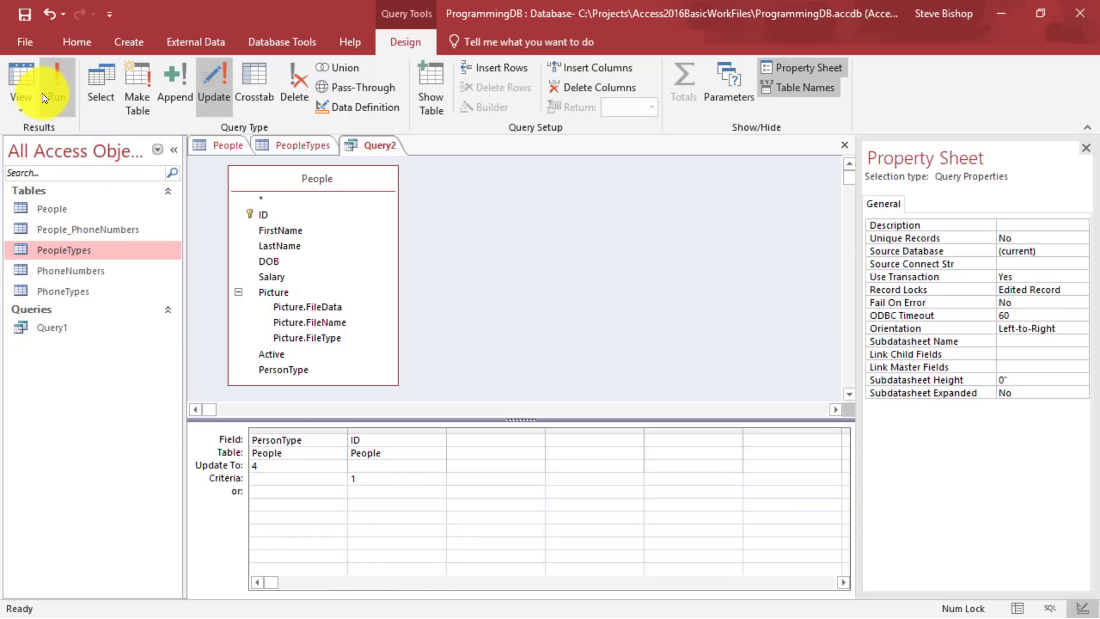
pyautogui.click(221, 147)
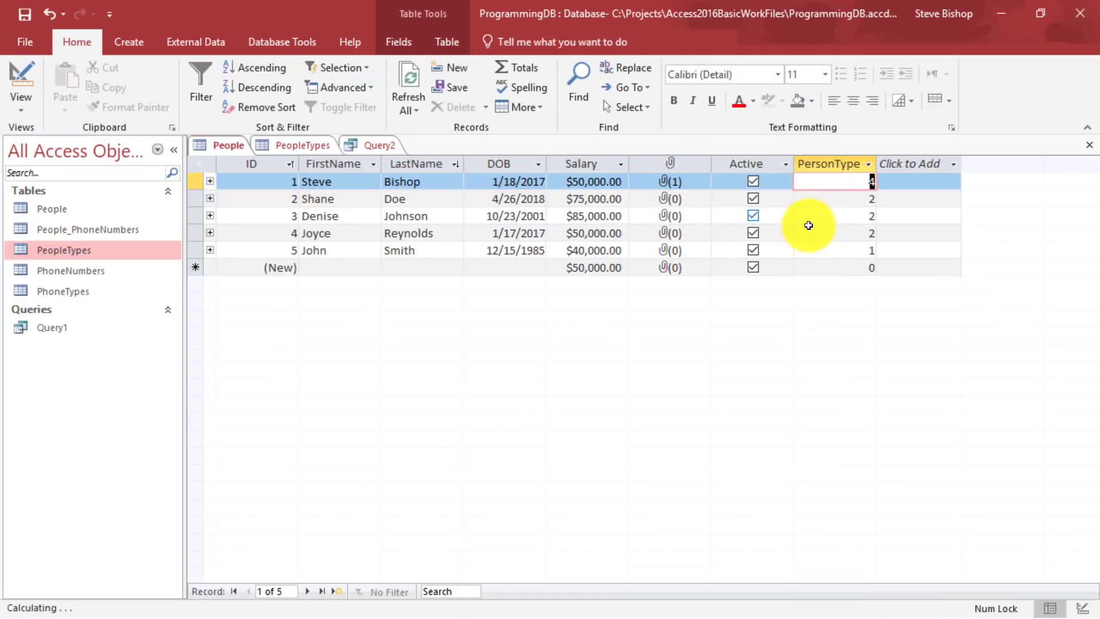
pyautogui.click(850, 197)
pyautogui.moveTo(875, 182); pyautogui.dragTo(867, 186)
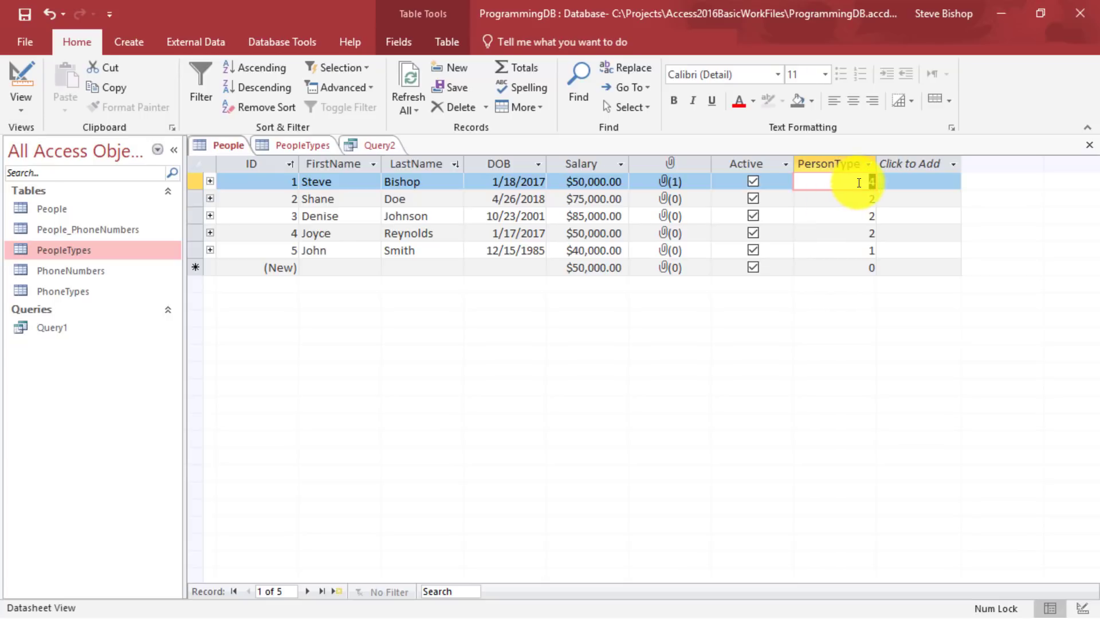
pyautogui.click(566, 181)
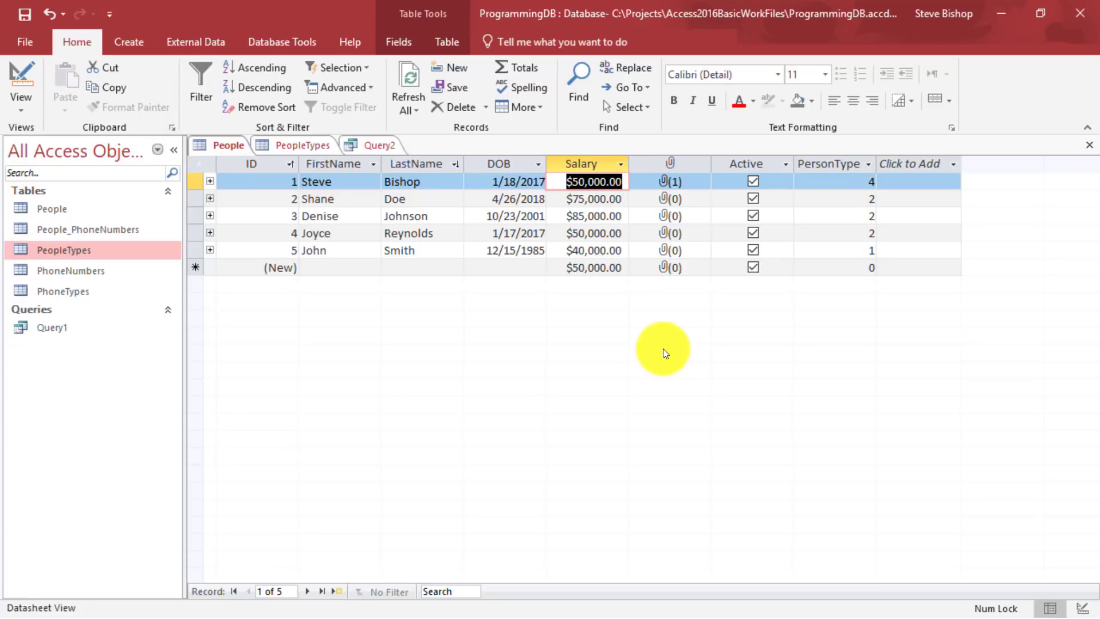
# Add the Salary field to the update query ahead of the ID field and set its update value to 60000.
pyautogui.click(373, 140)
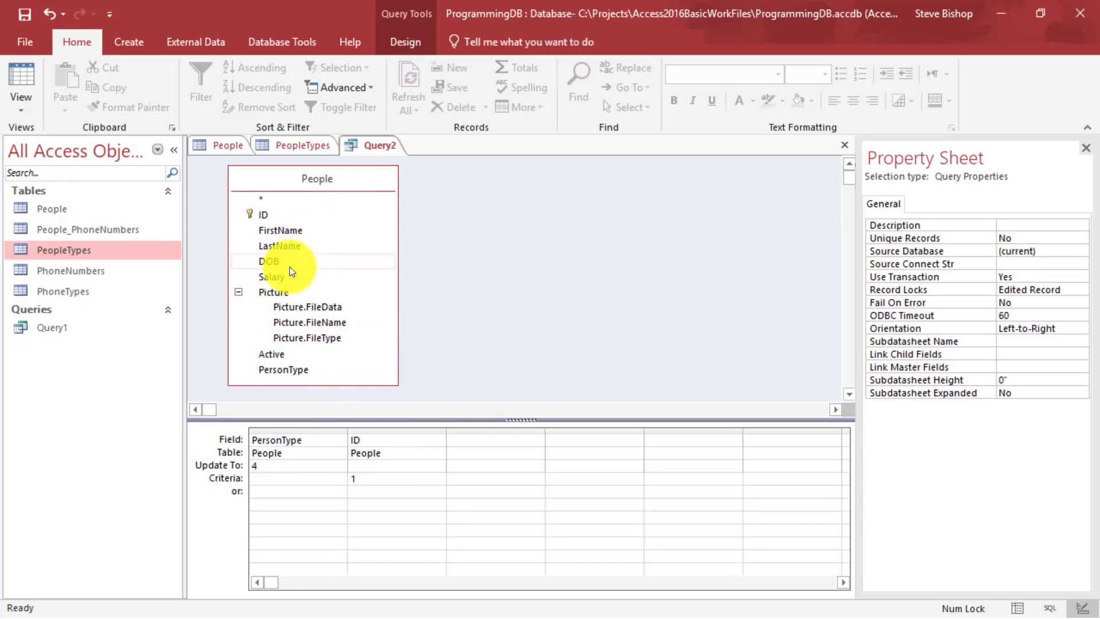
pyautogui.moveTo(284, 275); pyautogui.dragTo(364, 438)
pyautogui.click(421, 395)
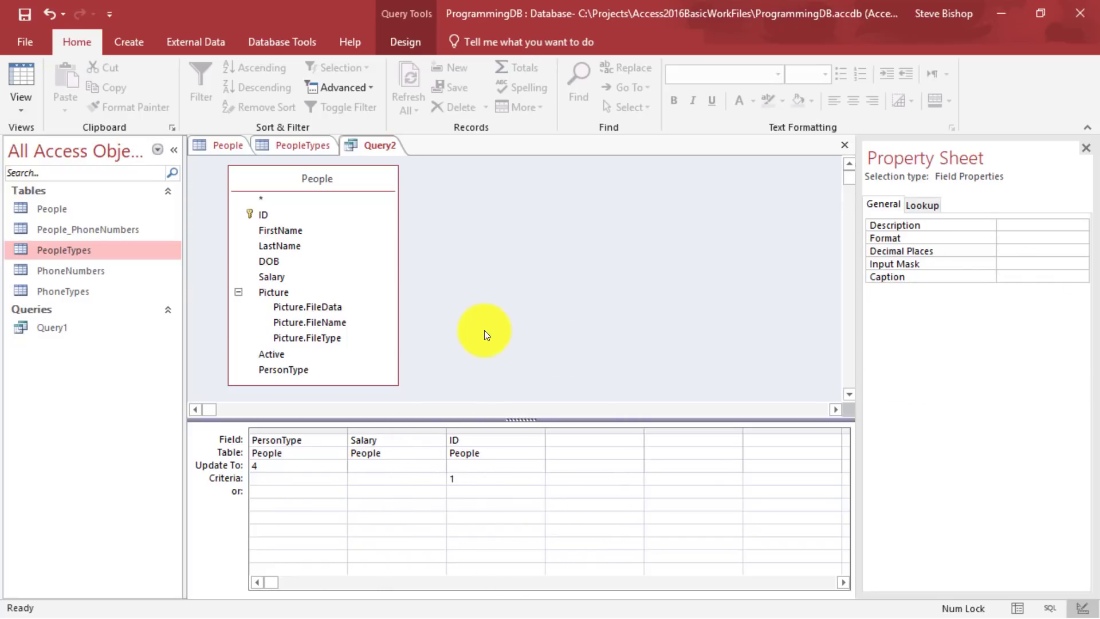
pyautogui.write('60000')
pyautogui.click(484, 330)
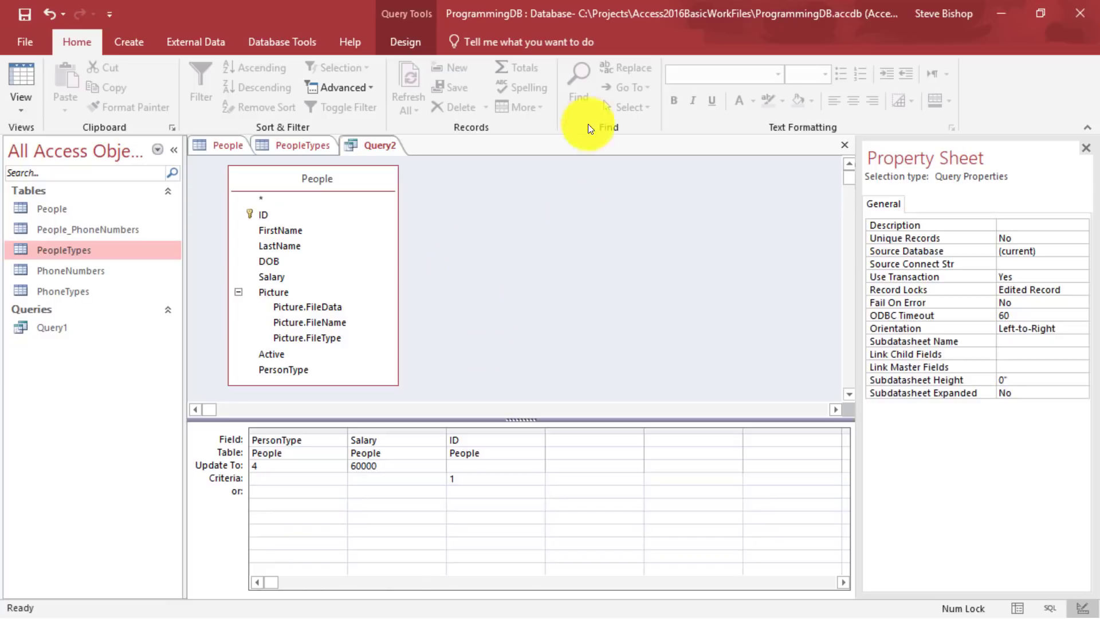
# Run the query with the Salary update, accept the change, and check the first record's Salary in the People table.
pyautogui.click(407, 40)
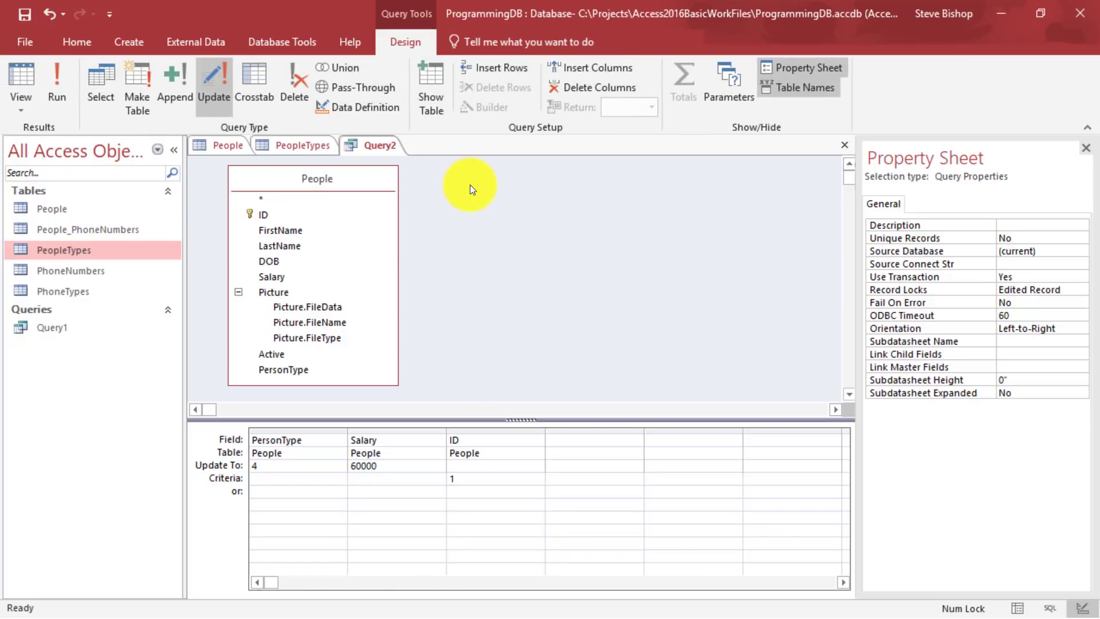
pyautogui.click(55, 80)
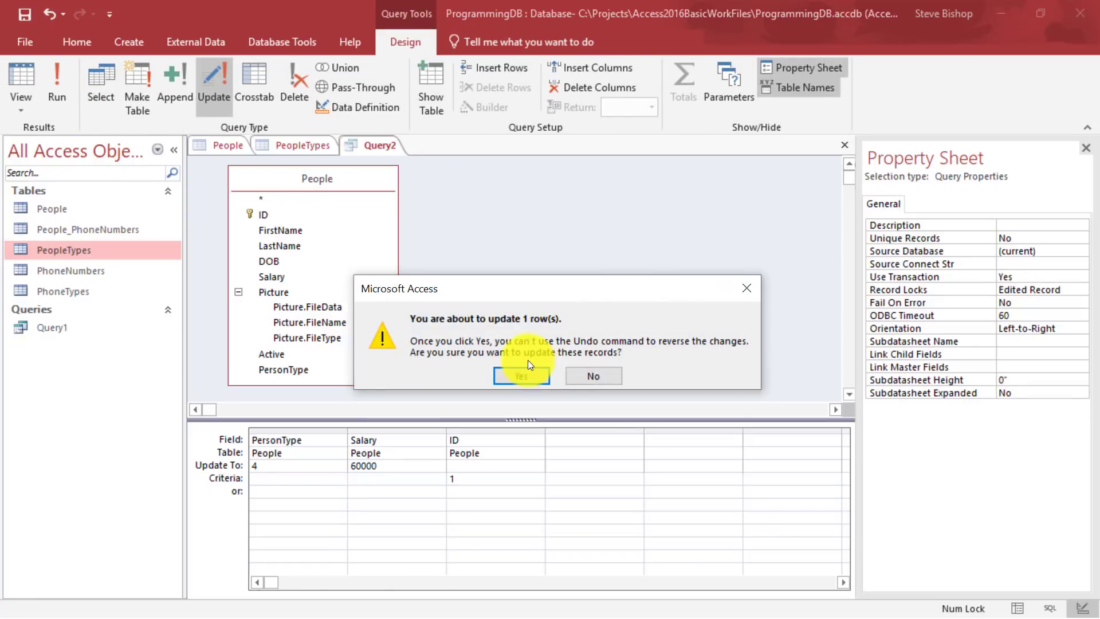
pyautogui.click(514, 377)
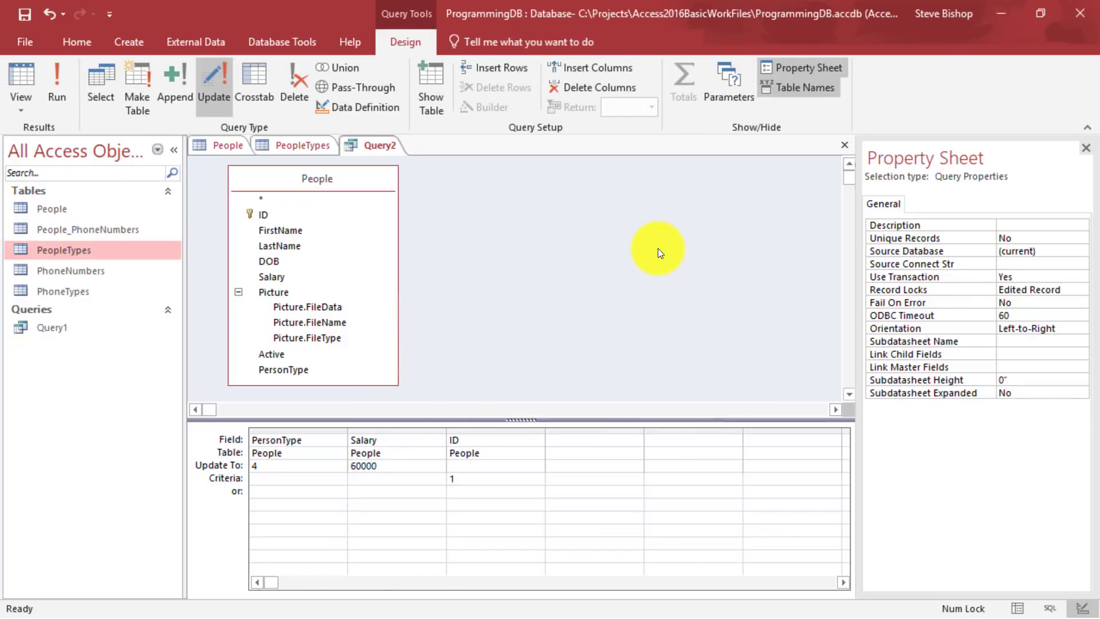
pyautogui.click(232, 150)
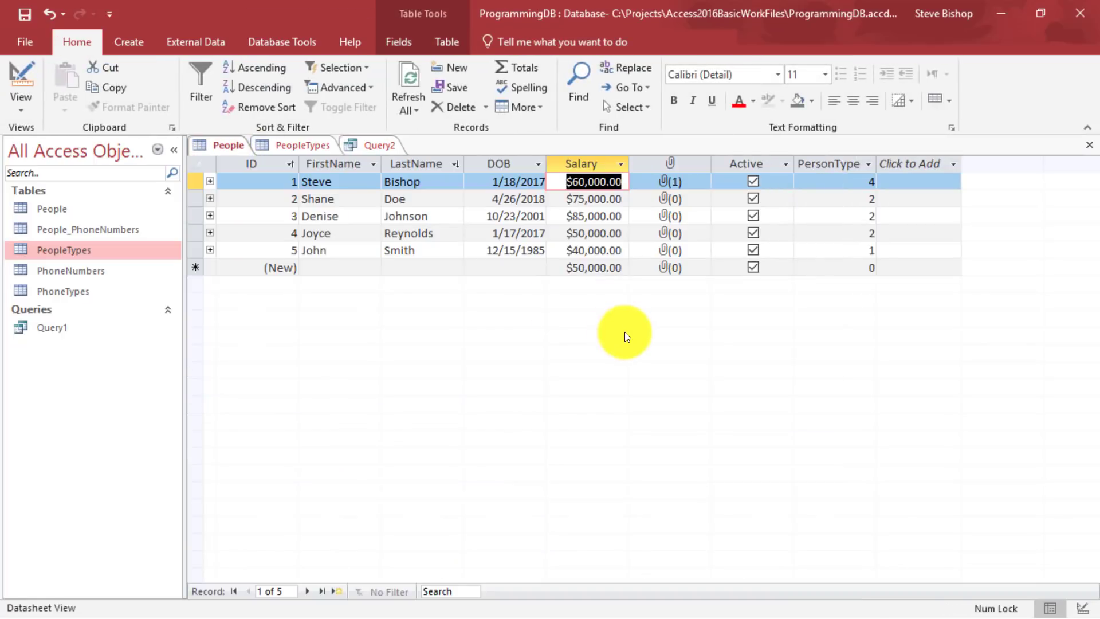
pyautogui.click(593, 198)
pyautogui.click(566, 181)
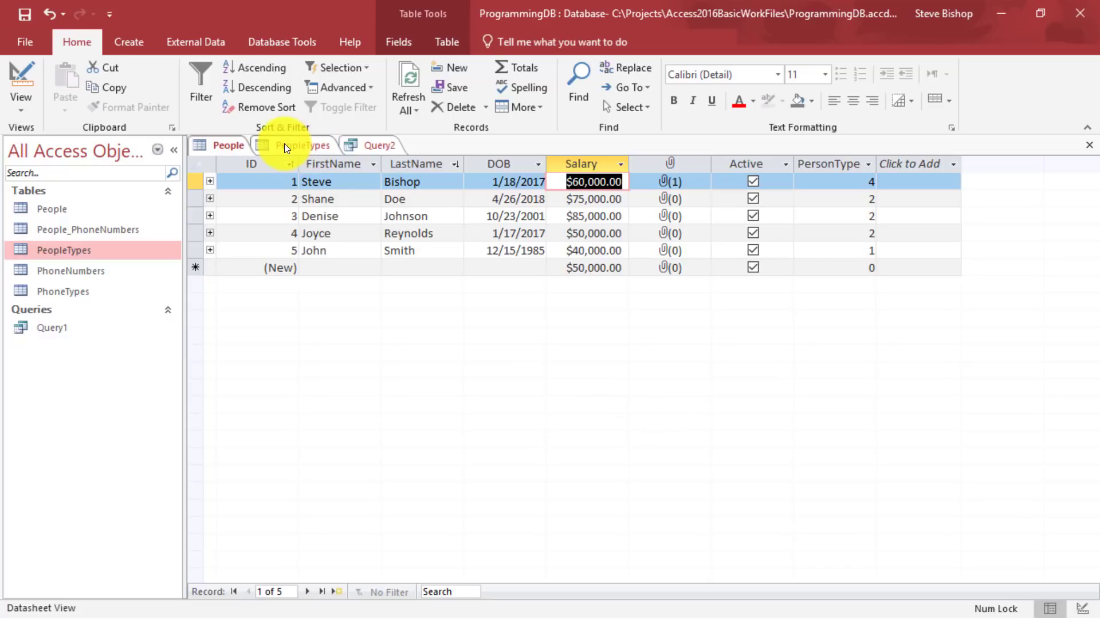
# Compare the salaries and PersonType values in People with the Customer type in the PeopleTypes table.
pyautogui.click(575, 215)
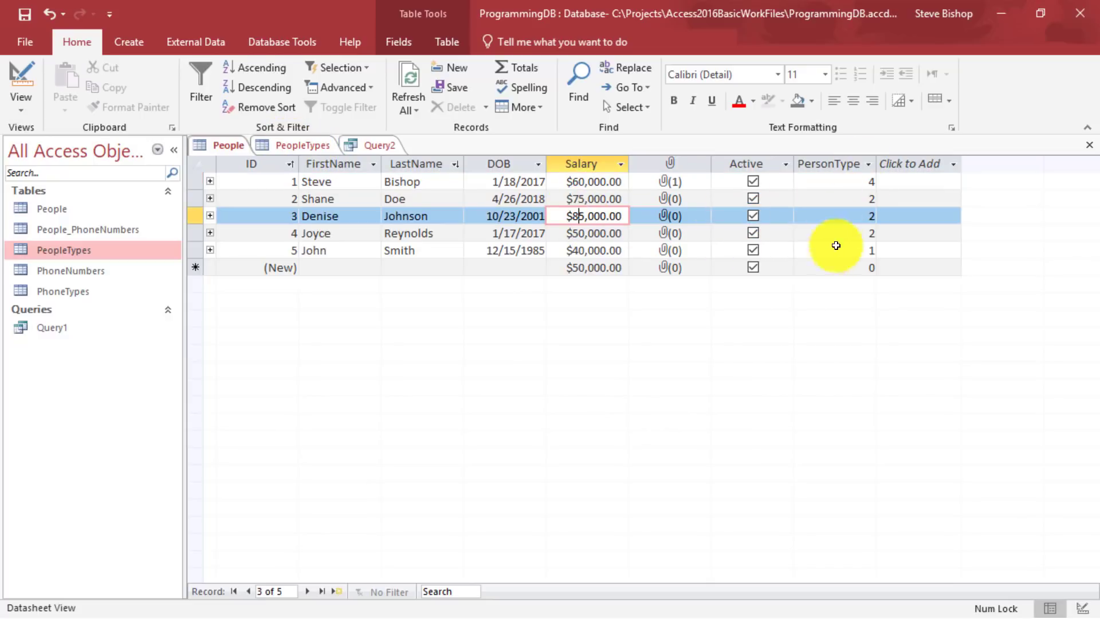
pyautogui.click(294, 143)
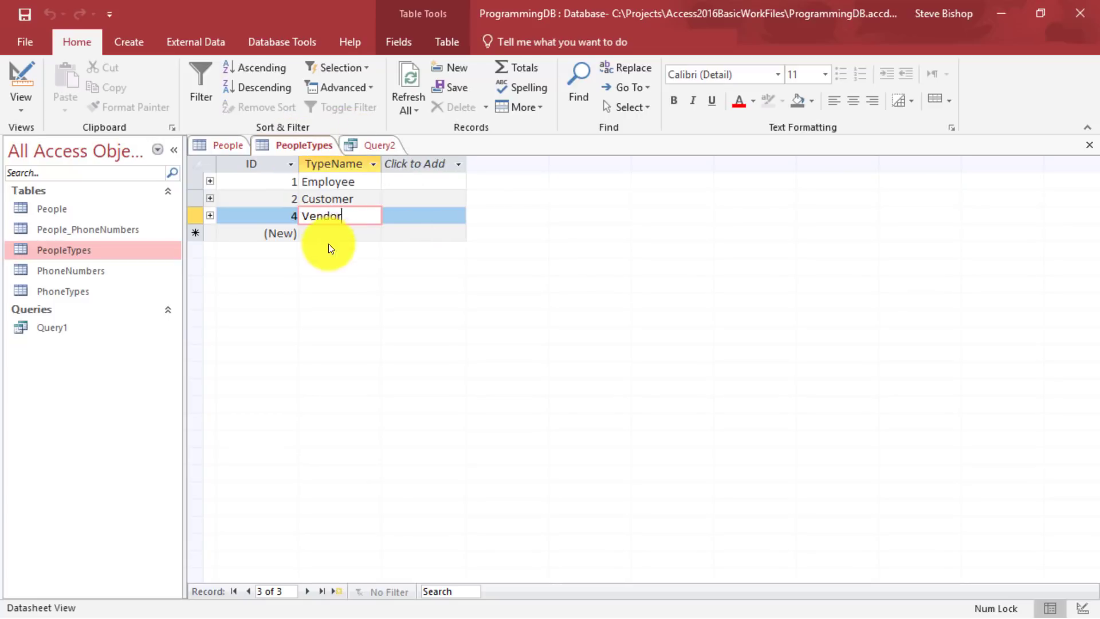
pyautogui.moveTo(359, 199); pyautogui.dragTo(286, 202)
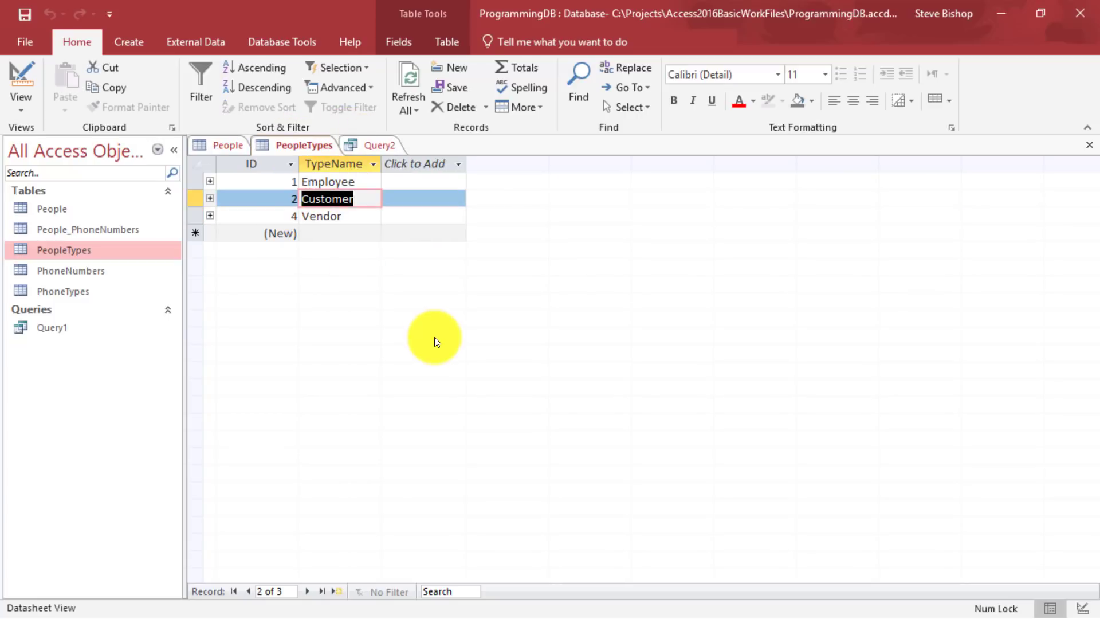
pyautogui.click(226, 146)
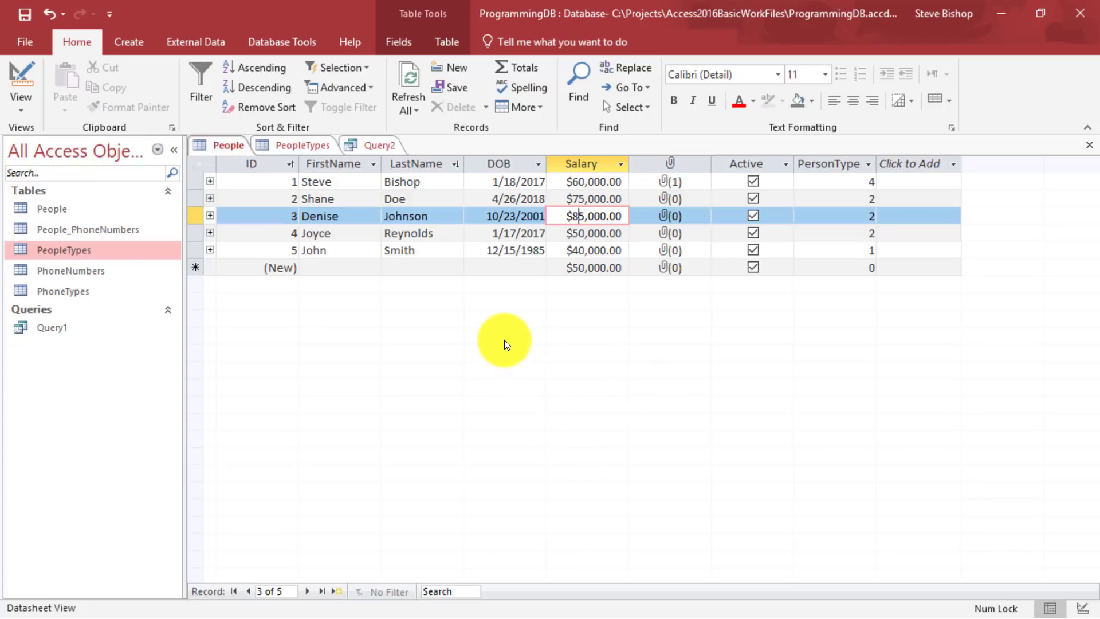
# Remove the ID field and its criterion from the update query.
pyautogui.click(372, 146)
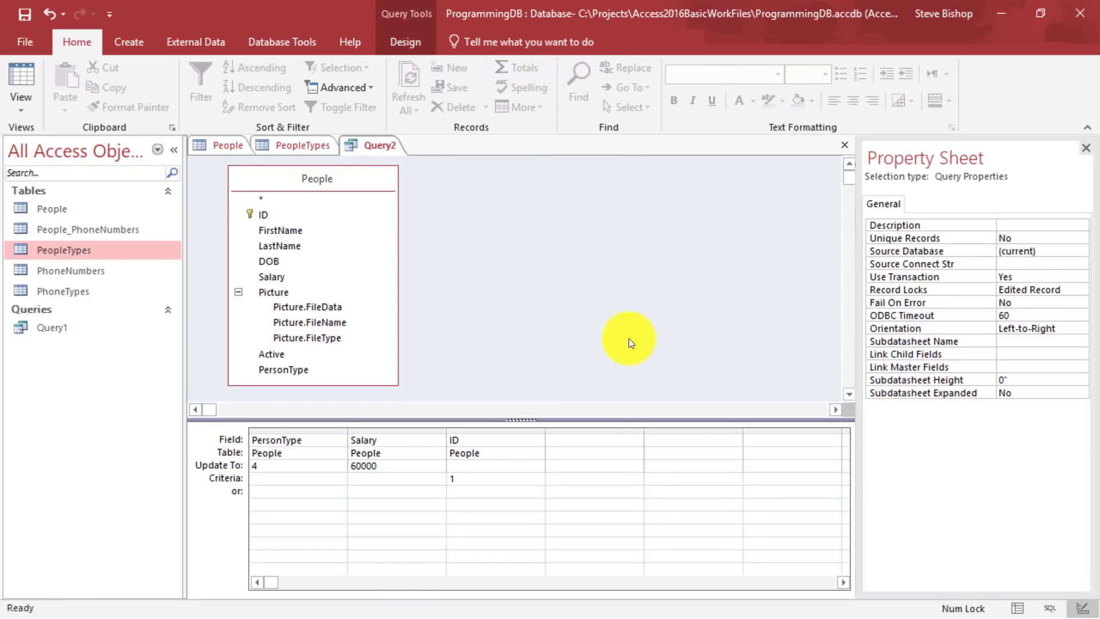
pyautogui.click(472, 480)
pyautogui.click(476, 430)
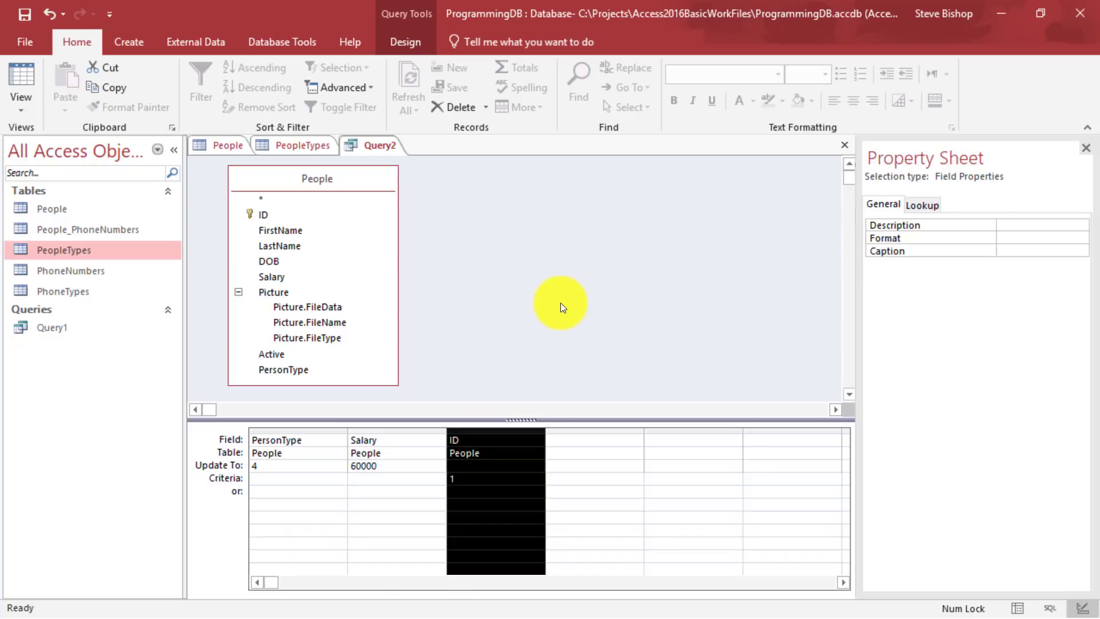
pyautogui.press('Delete')
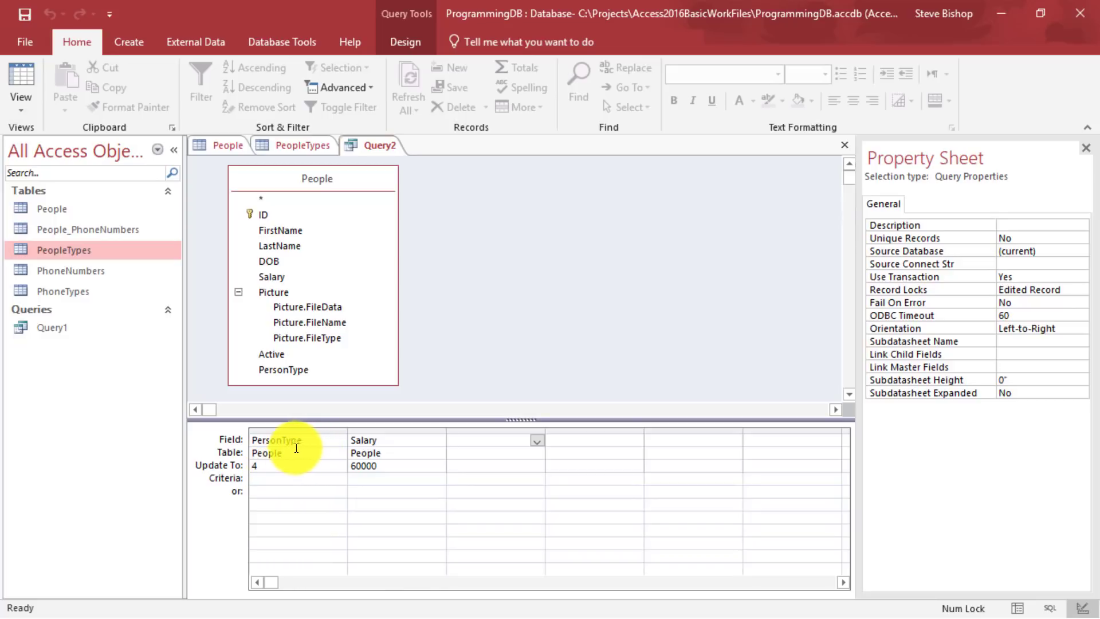
# Restrict the update query to PersonType 2 and clear the PersonType update value.
pyautogui.click(280, 479)
pyautogui.write('2')
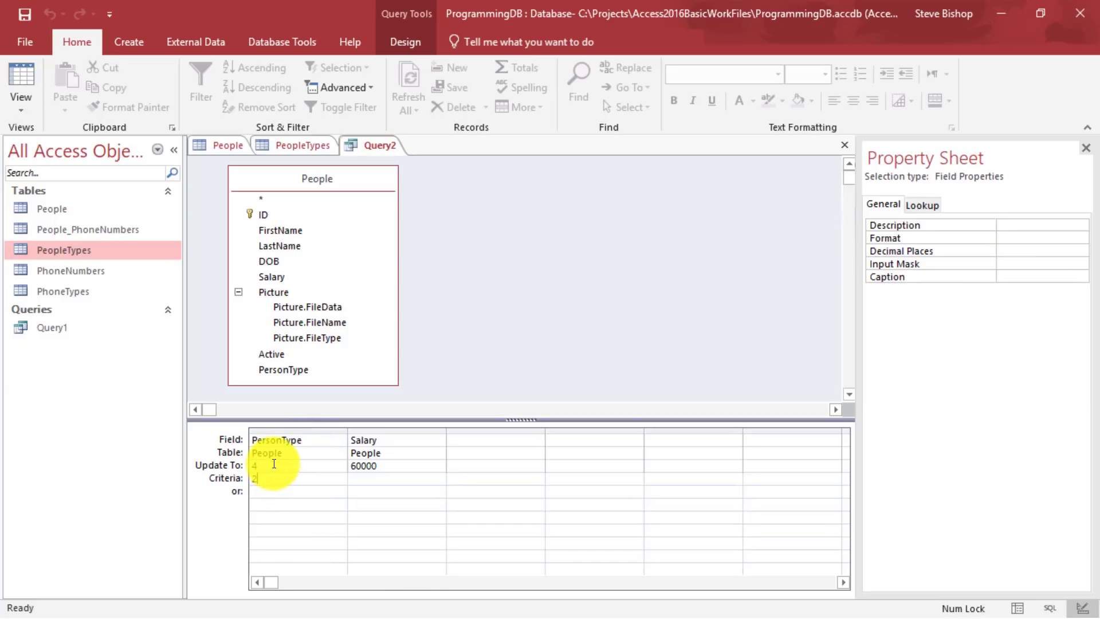
pyautogui.press('Up')
pyautogui.press('Delete')
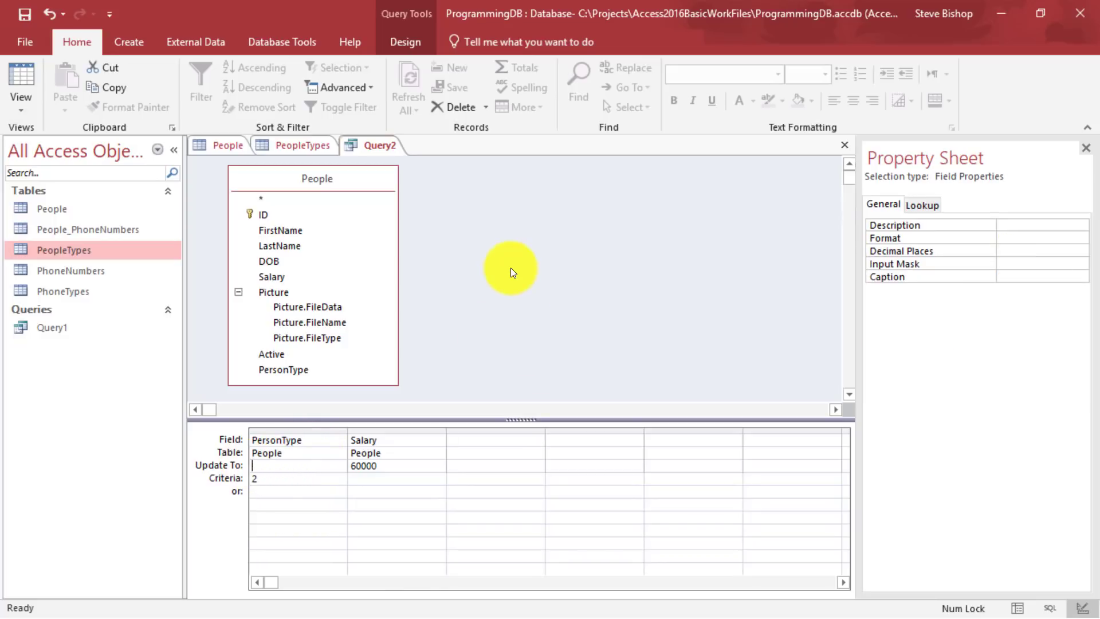
pyautogui.click(528, 401)
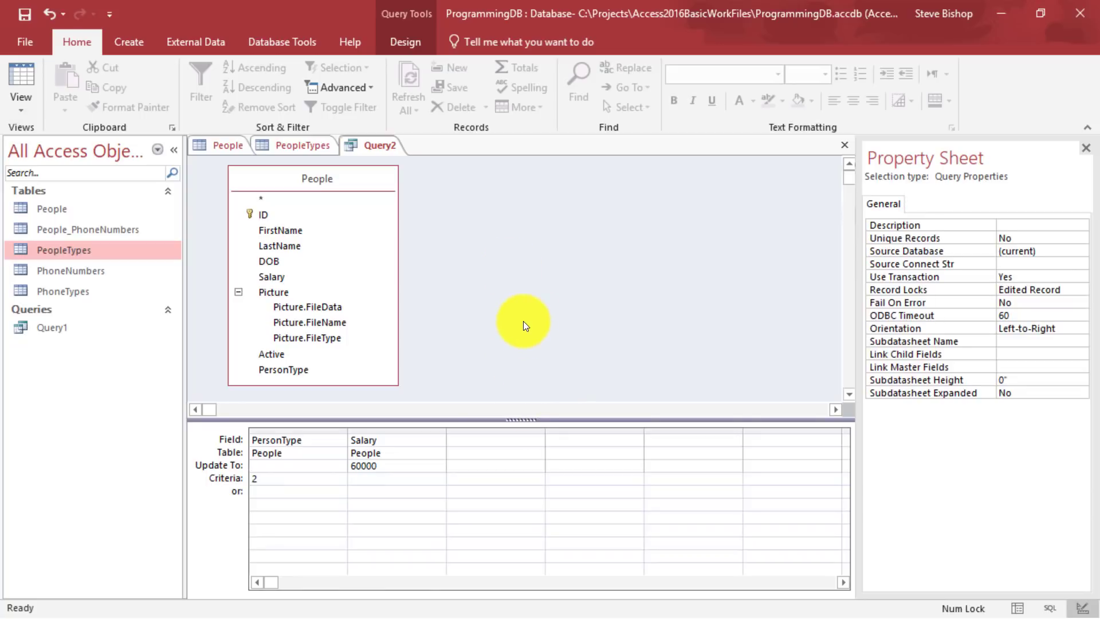
# Replace the Salary update value with null in the update query.
pyautogui.click(396, 468)
pyautogui.doubleClick(355, 466)
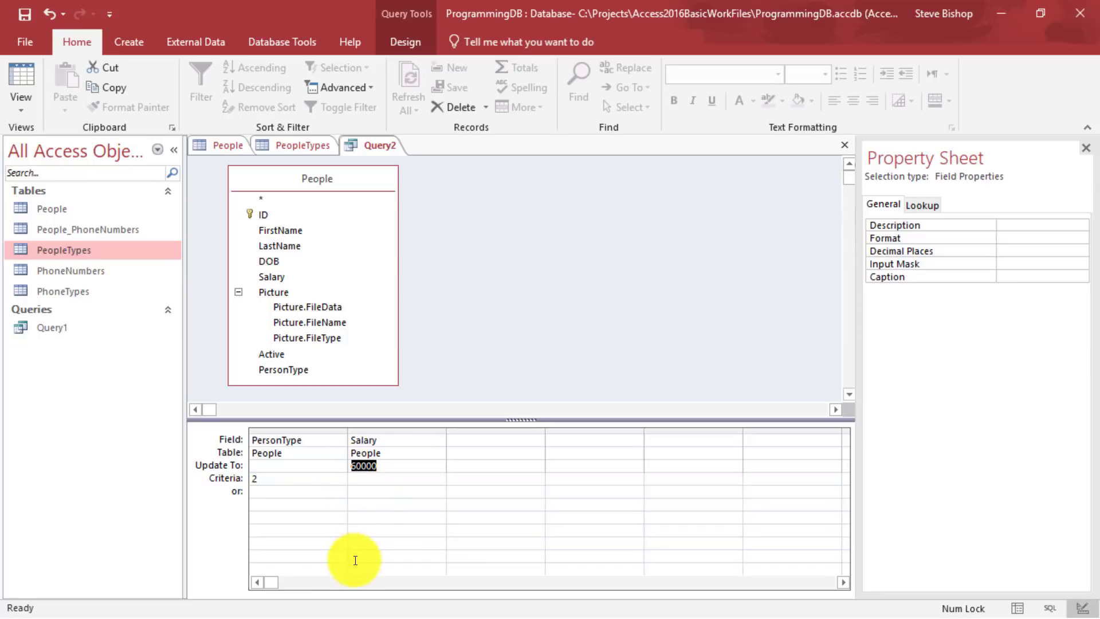
pyautogui.write('null')
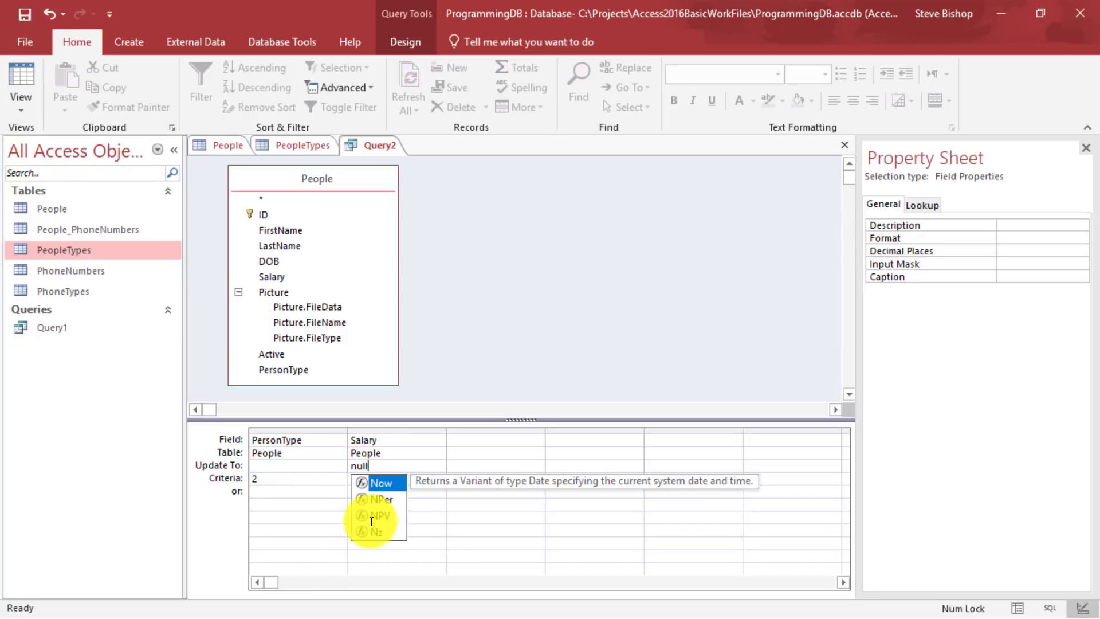
pyautogui.click(500, 334)
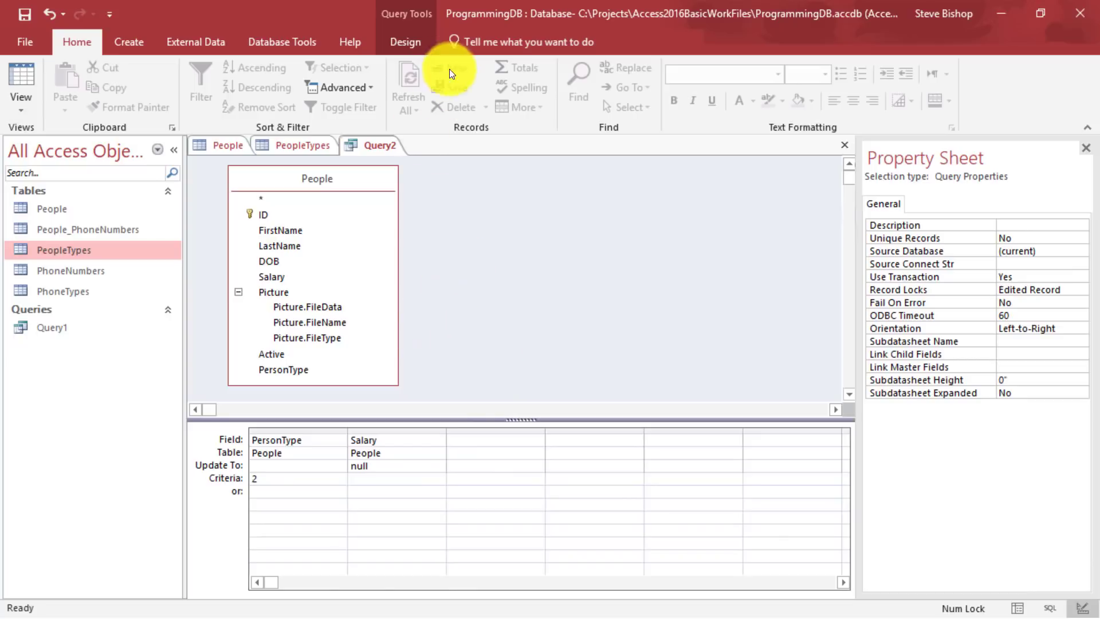
# Run the update query for PersonType 2, accept the row updates, and check those records' Salary cells in the People table.
pyautogui.click(410, 41)
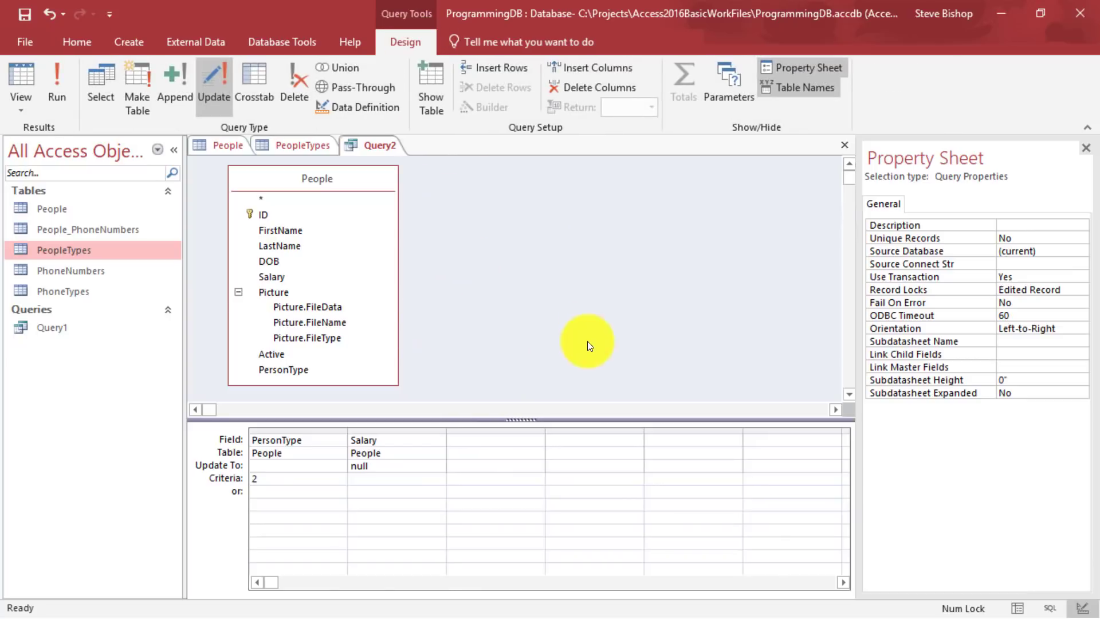
pyautogui.click(51, 79)
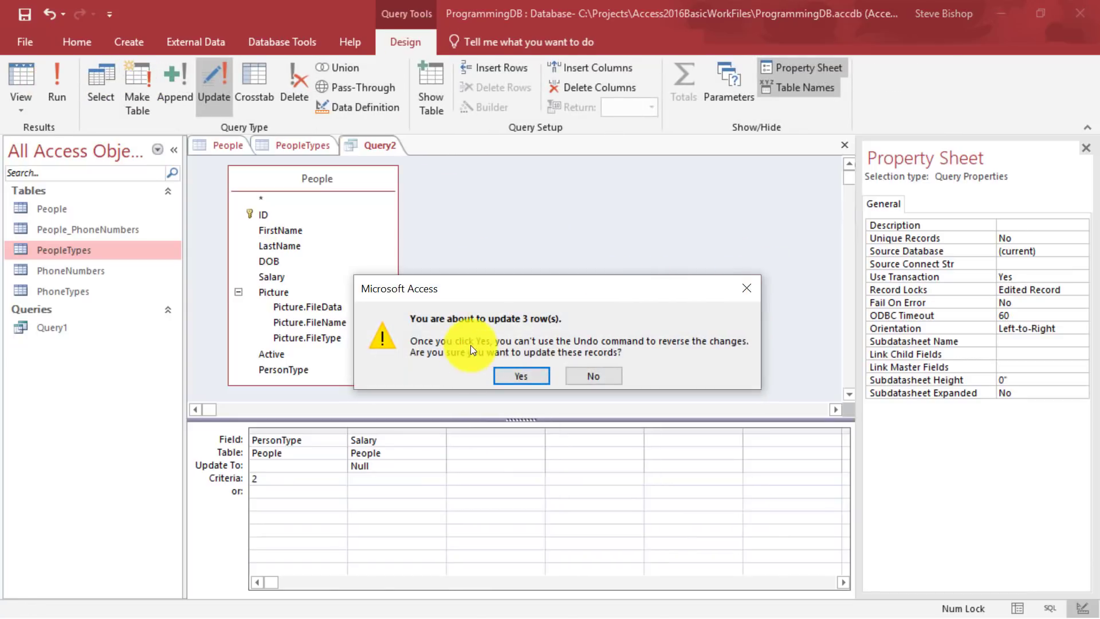
pyautogui.click(525, 376)
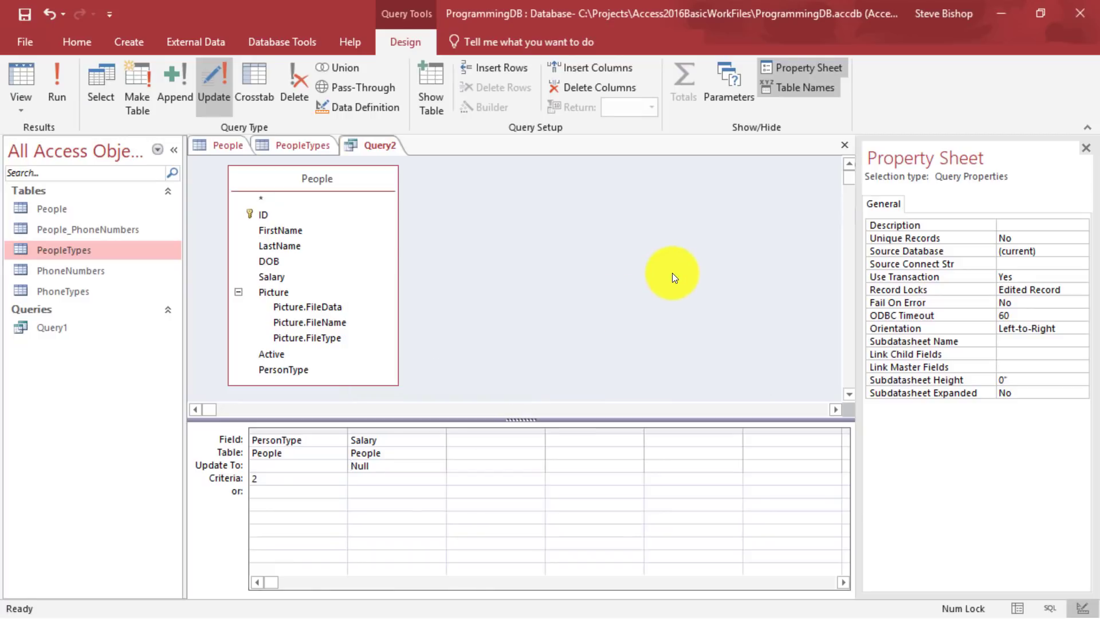
pyautogui.click(238, 145)
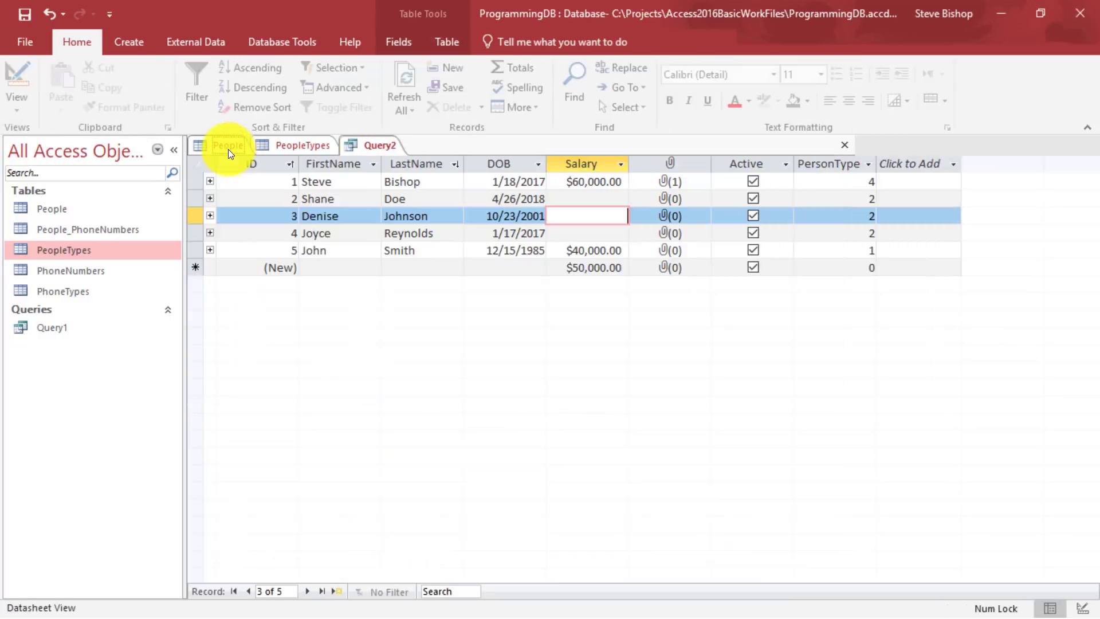
pyautogui.click(599, 201)
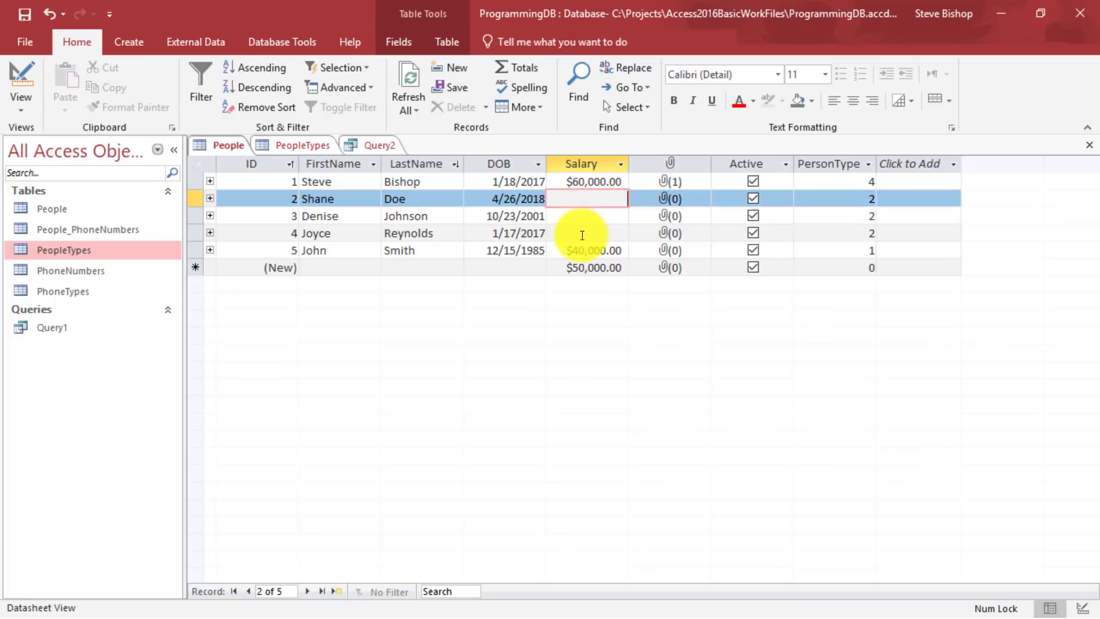
pyautogui.click(584, 216)
pyautogui.click(582, 232)
pyautogui.click(591, 200)
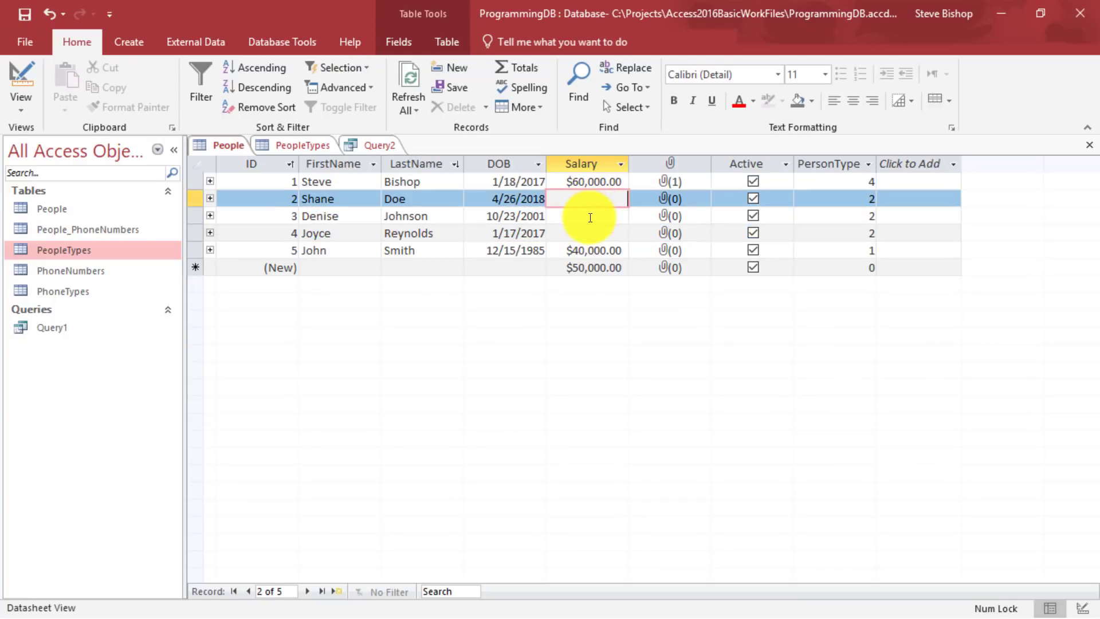
# Check the Salary cells of records 3 and 4 in the People table.
pyautogui.click(590, 216)
pyautogui.click(590, 233)
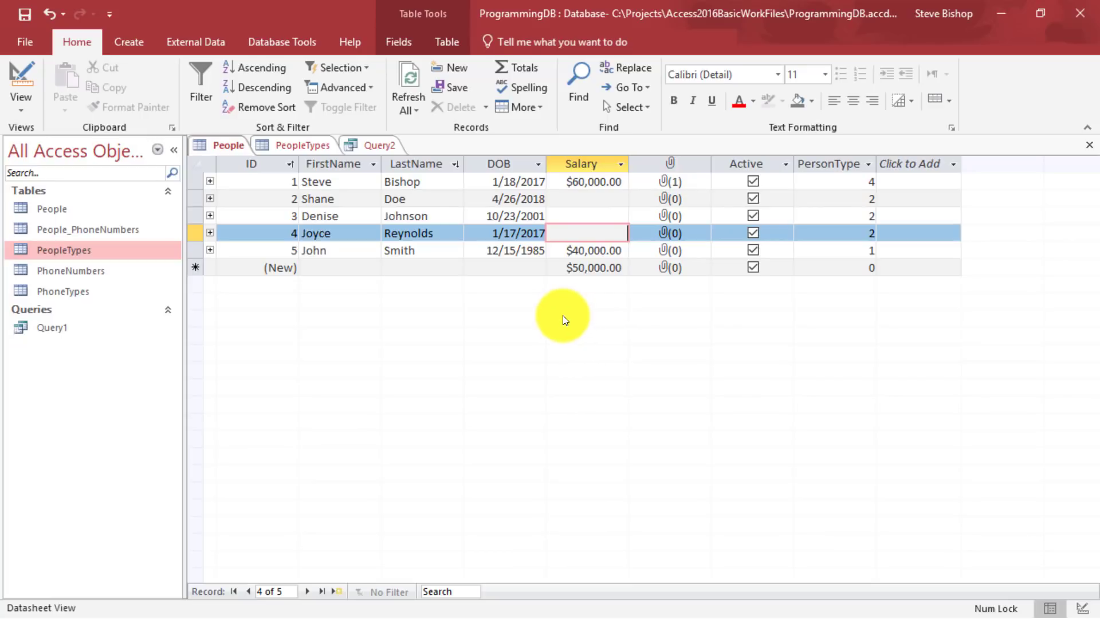
# Show Query2 as its SQL statement and move the SET clause onto its own line.
pyautogui.click(368, 143)
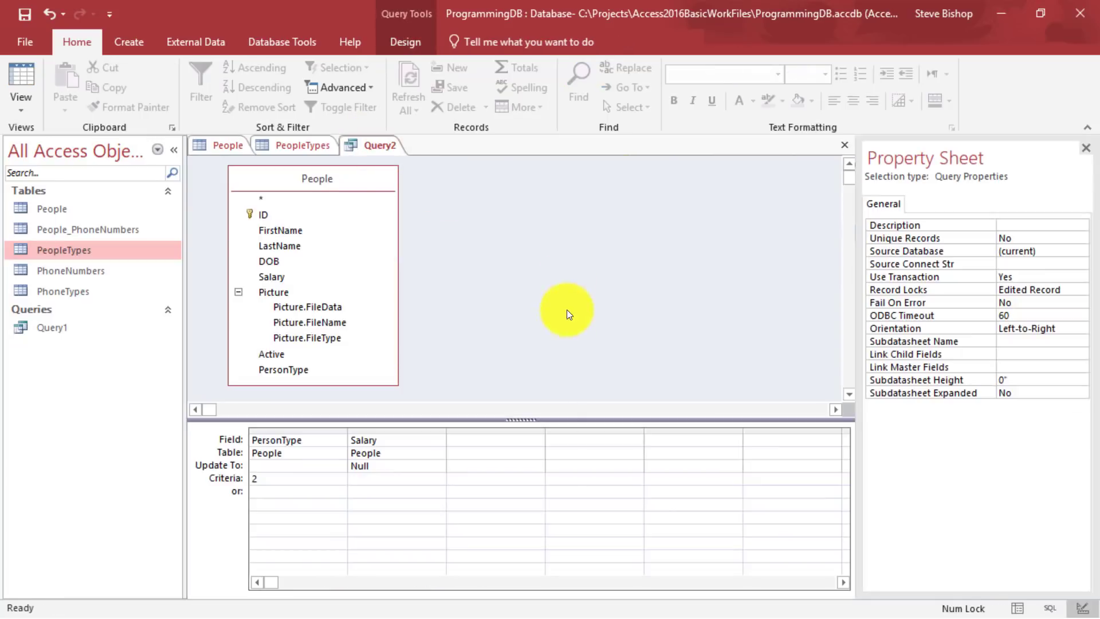
pyautogui.rightClick(576, 253)
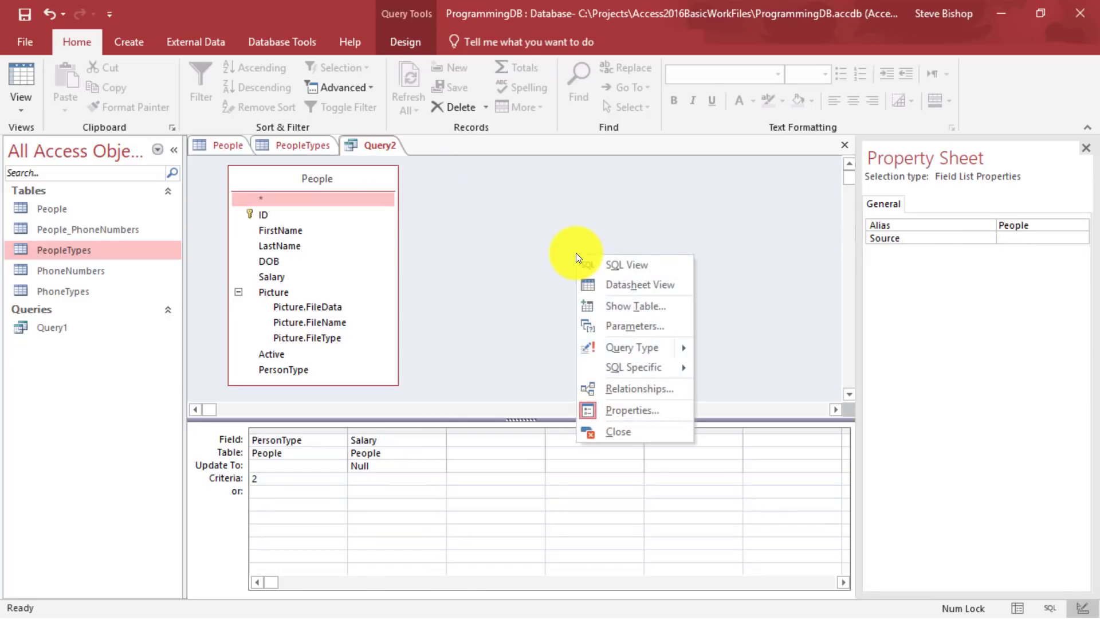
pyautogui.click(652, 266)
pyautogui.click(663, 265)
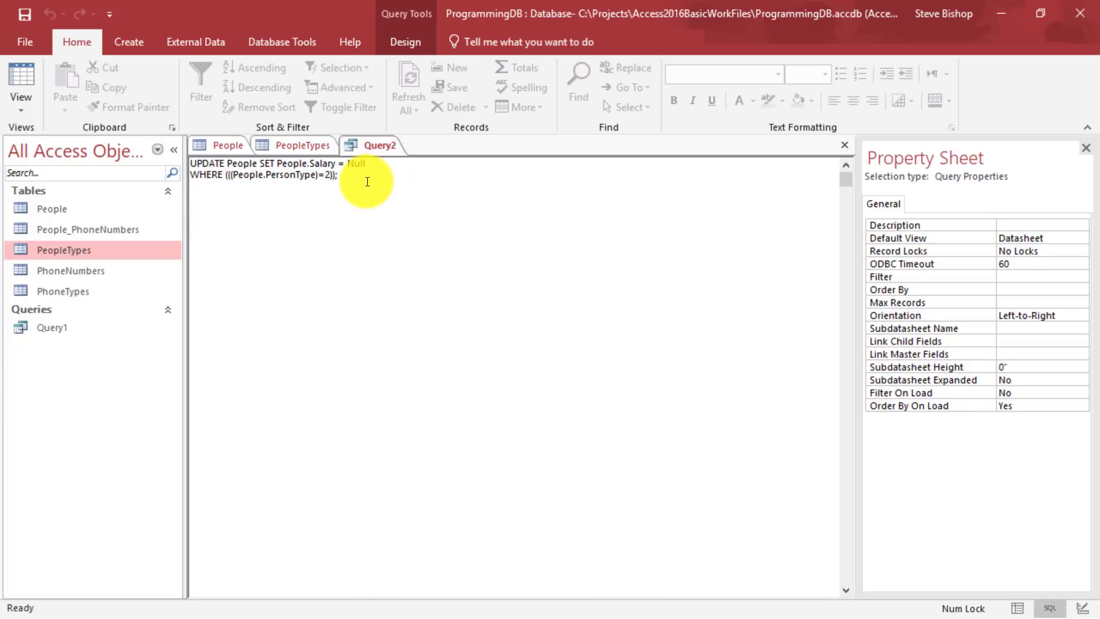
pyautogui.click(259, 164)
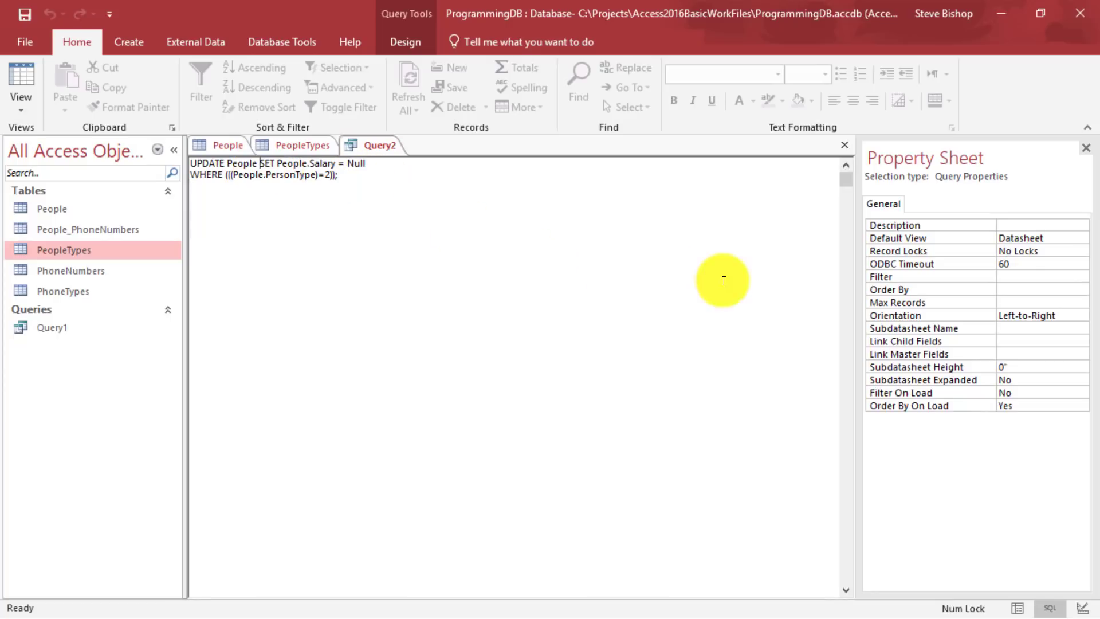
pyautogui.press('Return')
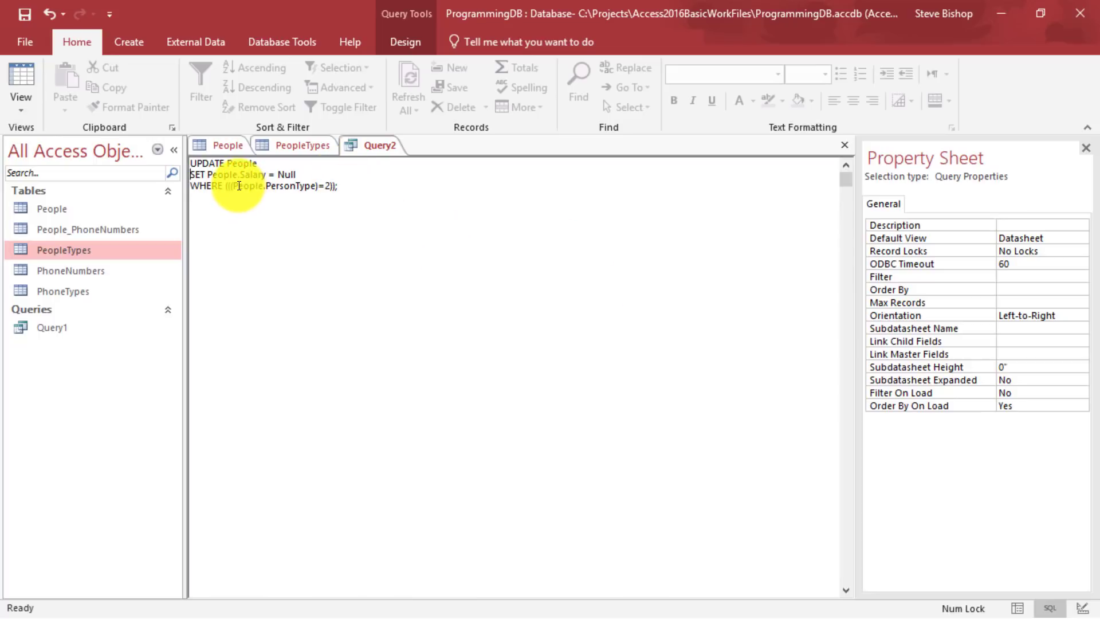
# Examine the statement's updated table, its SET assignment for Salary, and its WHERE condition.
pyautogui.doubleClick(230, 164)
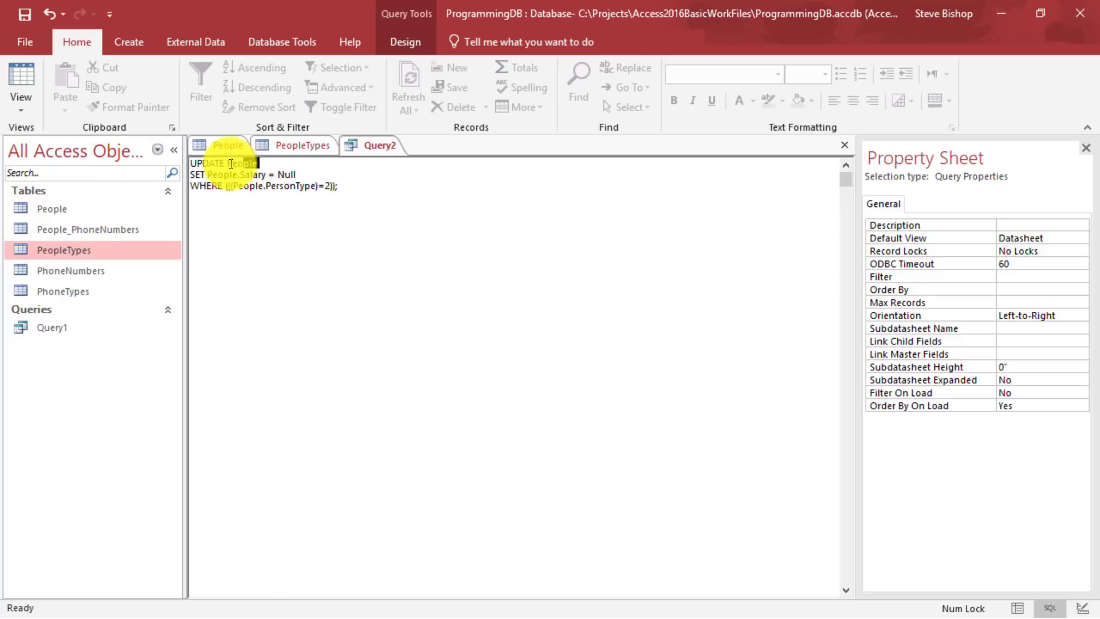
pyautogui.click(294, 240)
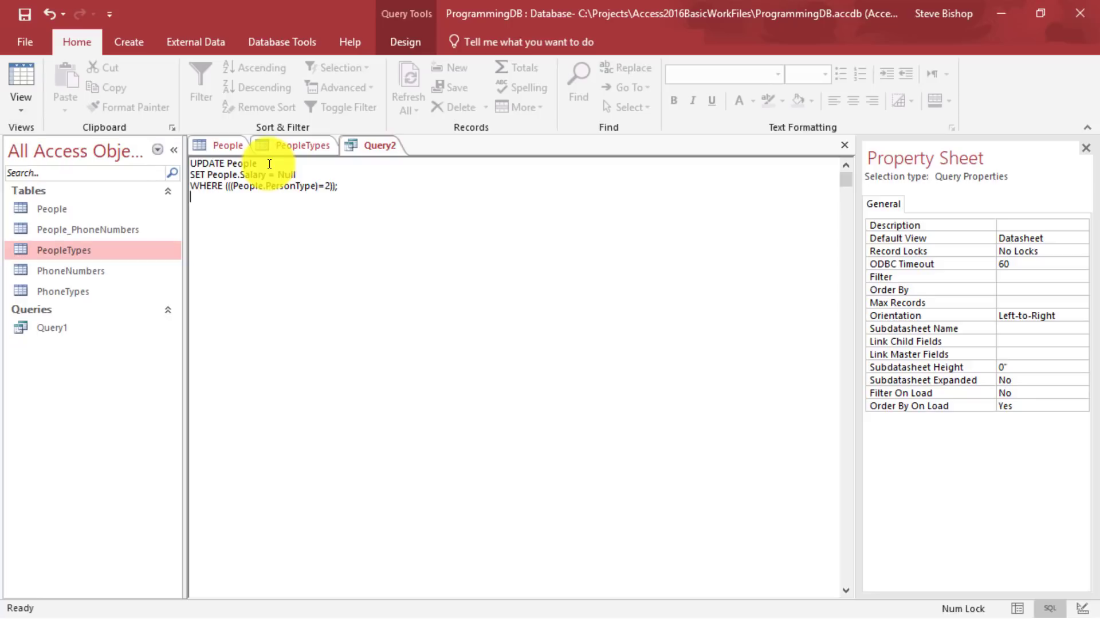
pyautogui.moveTo(225, 163); pyautogui.dragTo(283, 164)
pyautogui.click(331, 224)
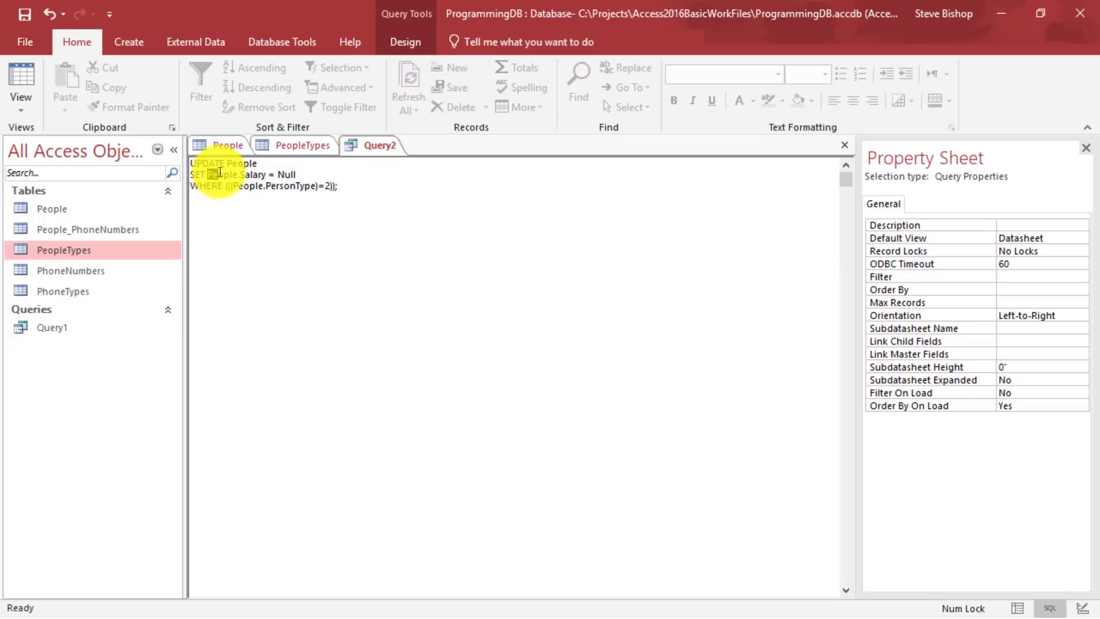
pyautogui.moveTo(208, 174); pyautogui.dragTo(265, 172)
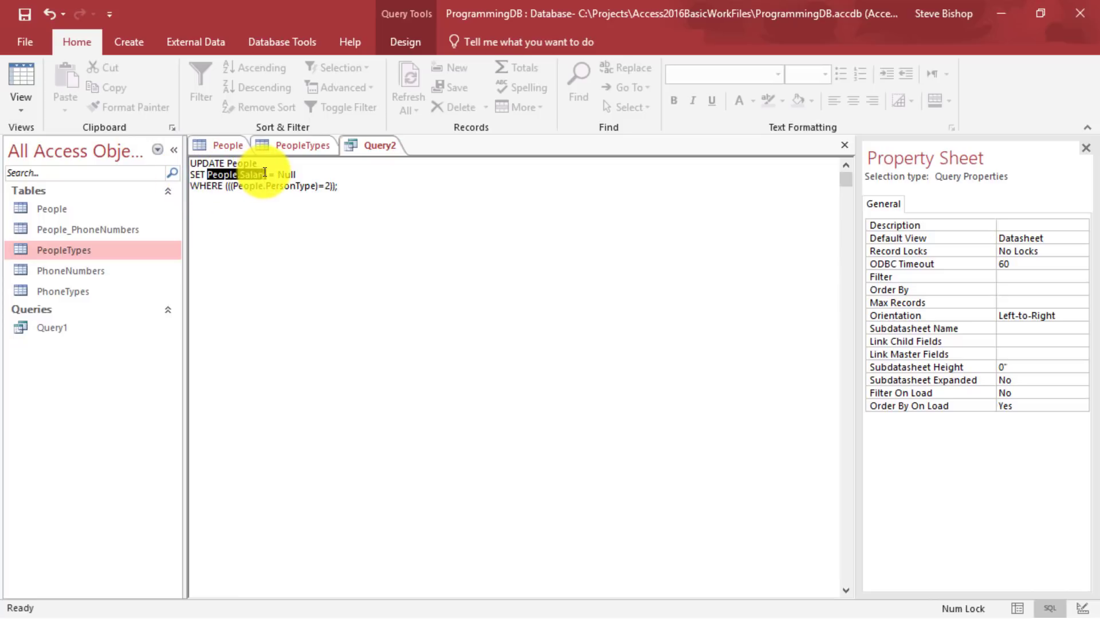
pyautogui.click(274, 255)
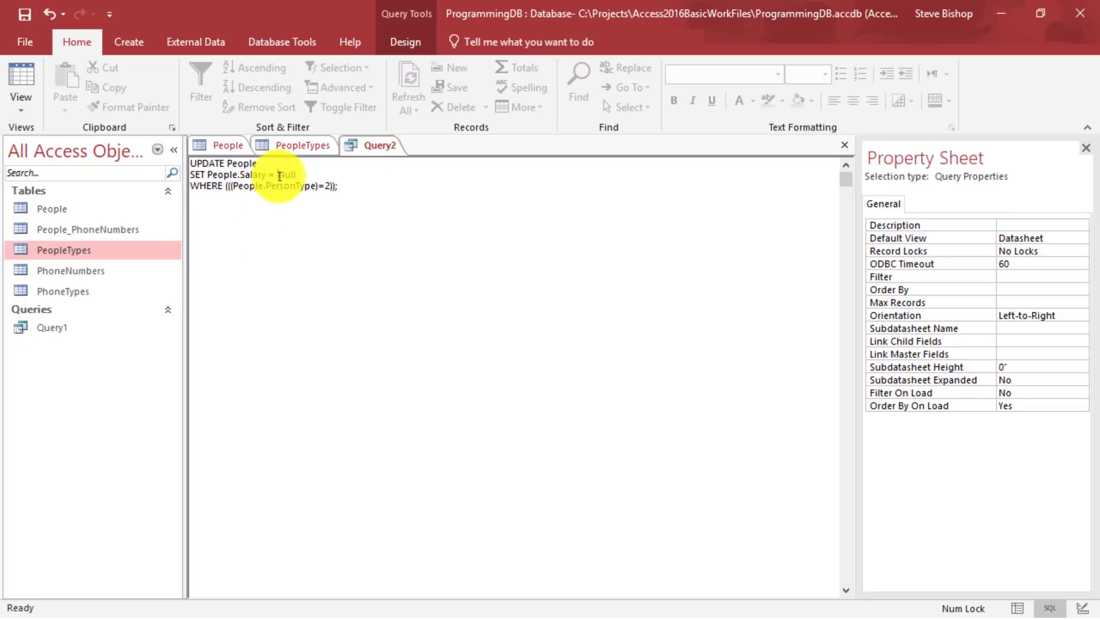
pyautogui.moveTo(278, 174); pyautogui.dragTo(297, 174)
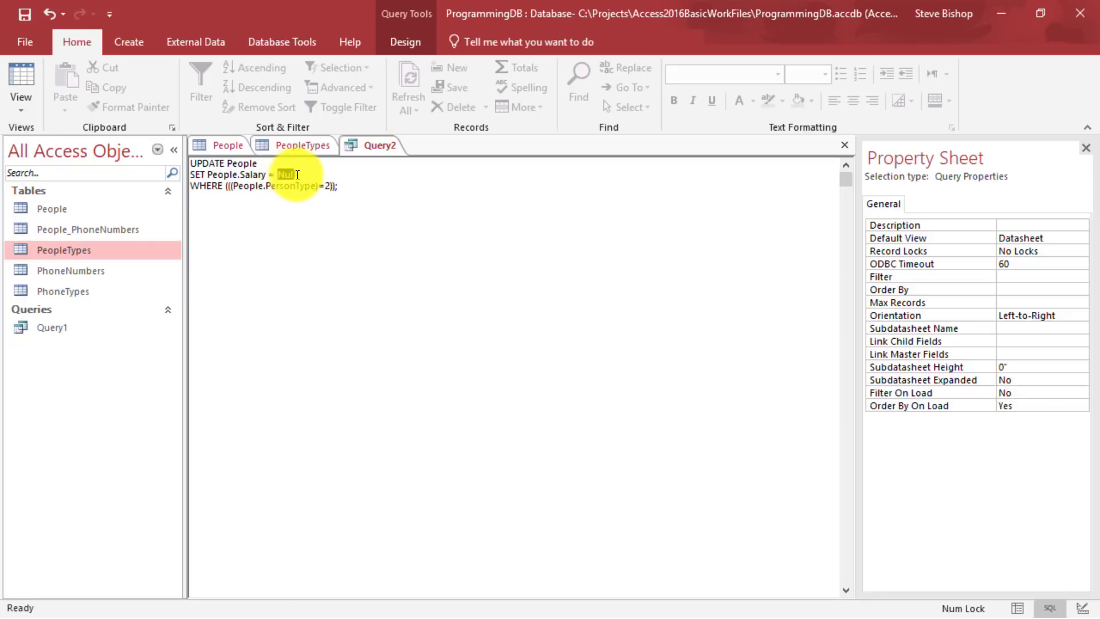
pyautogui.click(302, 255)
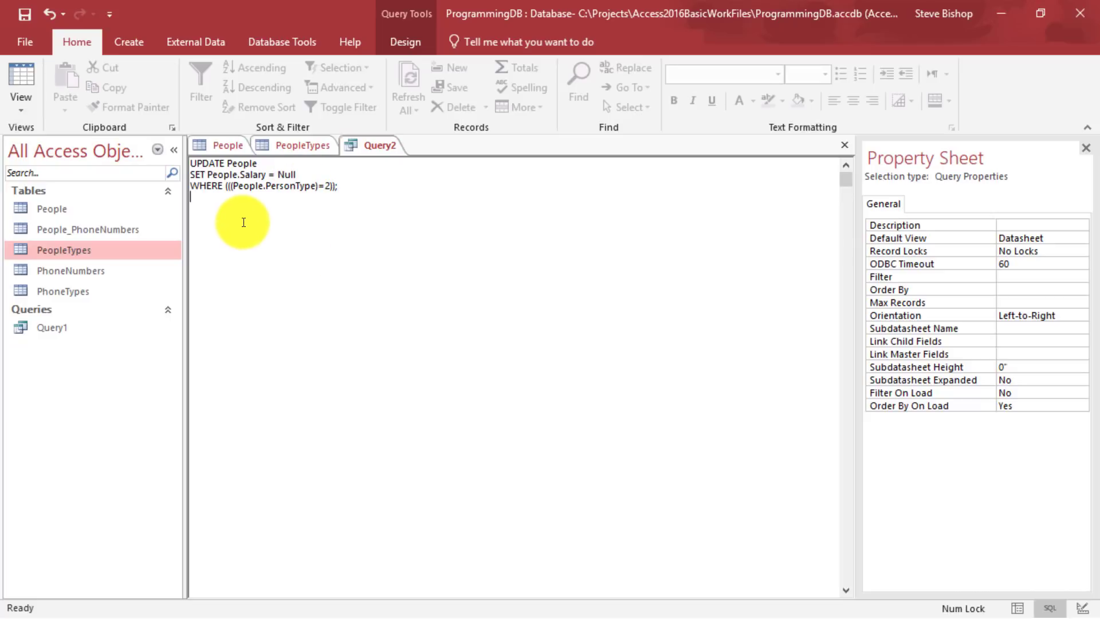
pyautogui.click(340, 188)
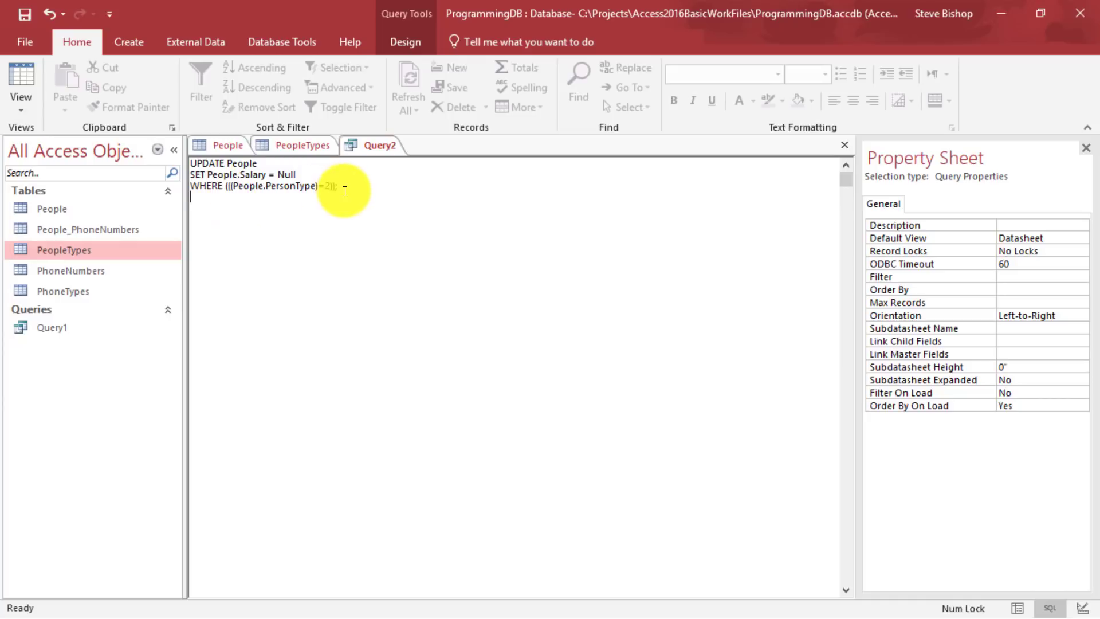
pyautogui.keyDown('shift'); pyautogui.click(191, 186); pyautogui.keyUp('shift')
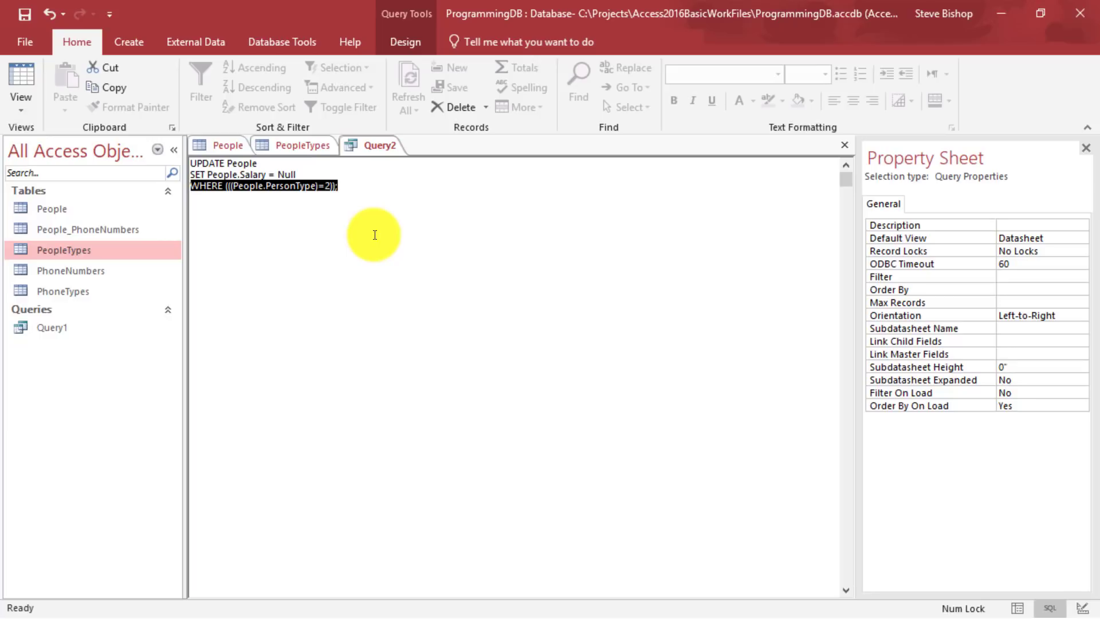
pyautogui.click(374, 235)
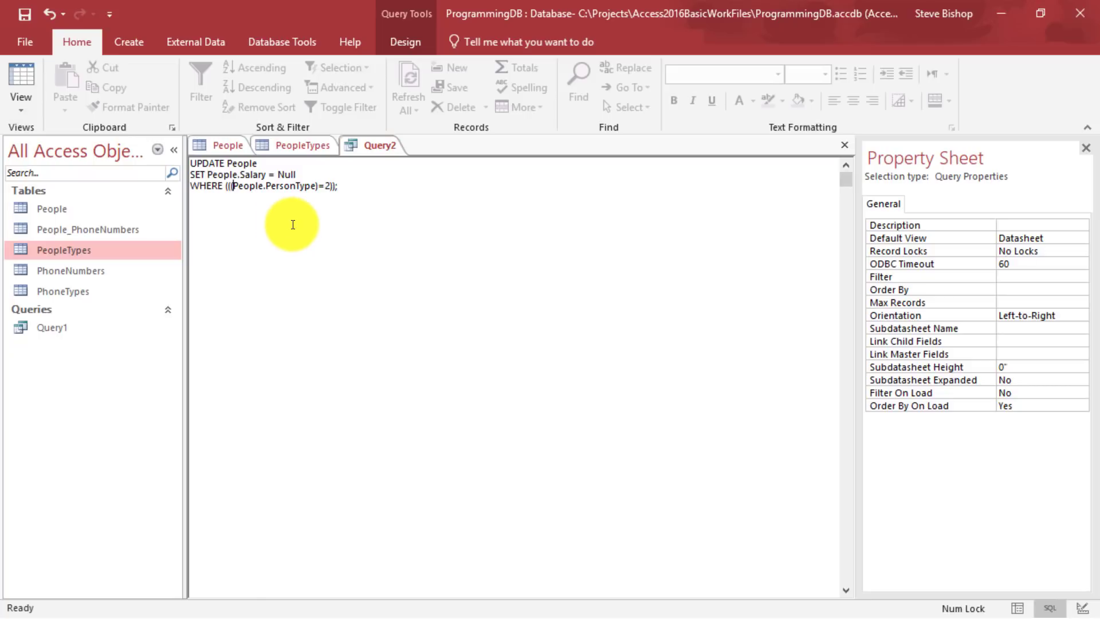
# Remove the parentheses so the condition reads WHERE People.PersonType=2; and save the query as Query2.
pyautogui.press('BackSpace')
pyautogui.press('BackSpace')
pyautogui.press('BackSpace')
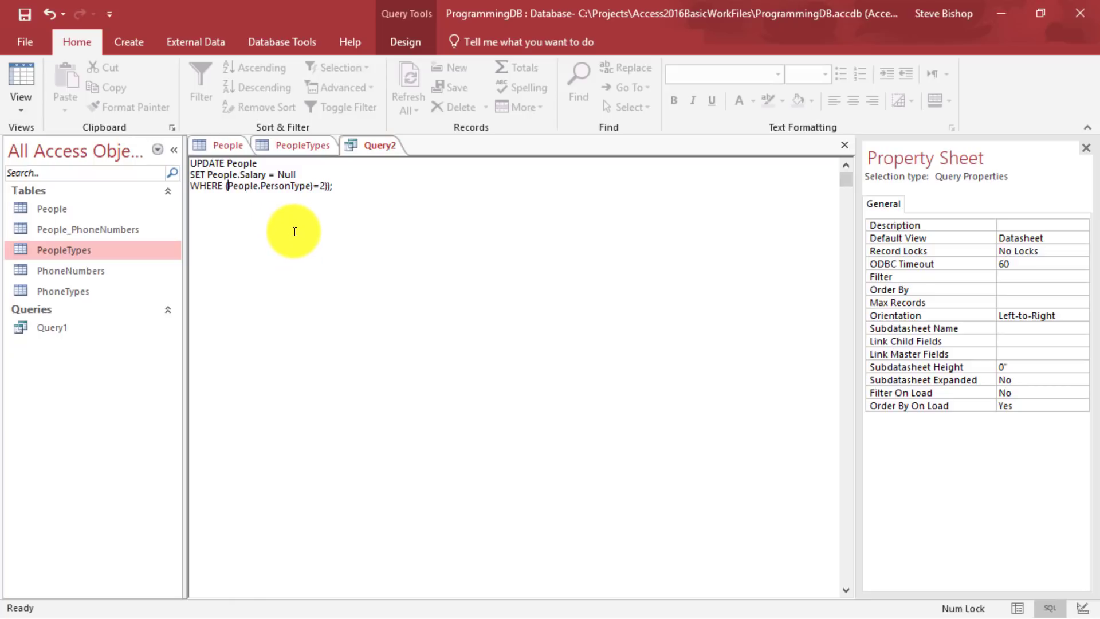
pyautogui.click(311, 186)
pyautogui.press('BackSpace')
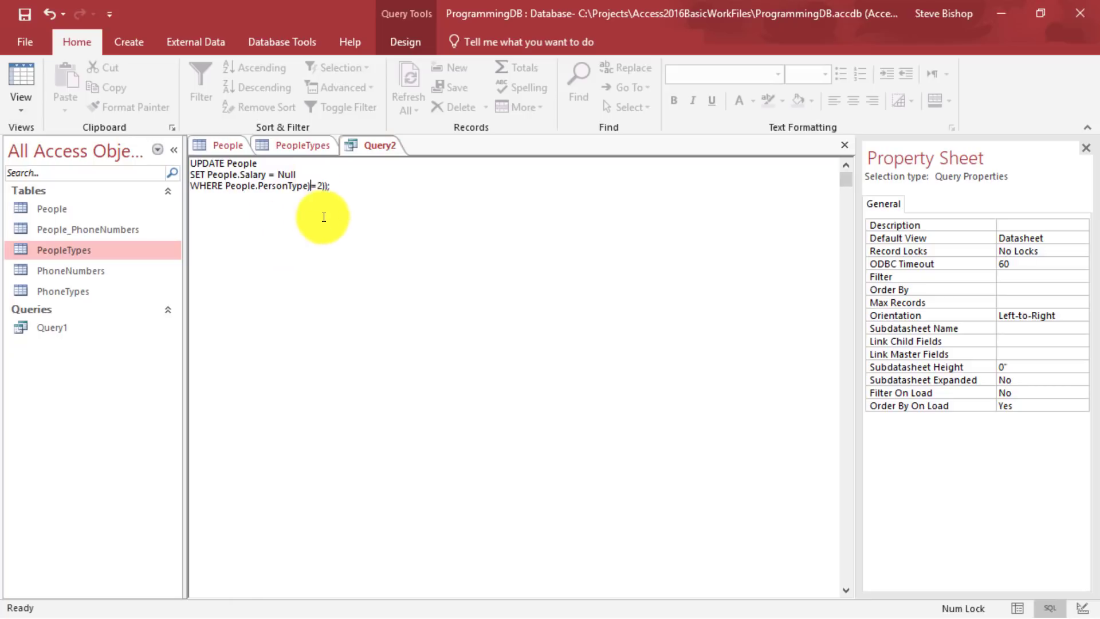
pyautogui.click(322, 187)
pyautogui.press('BackSpace')
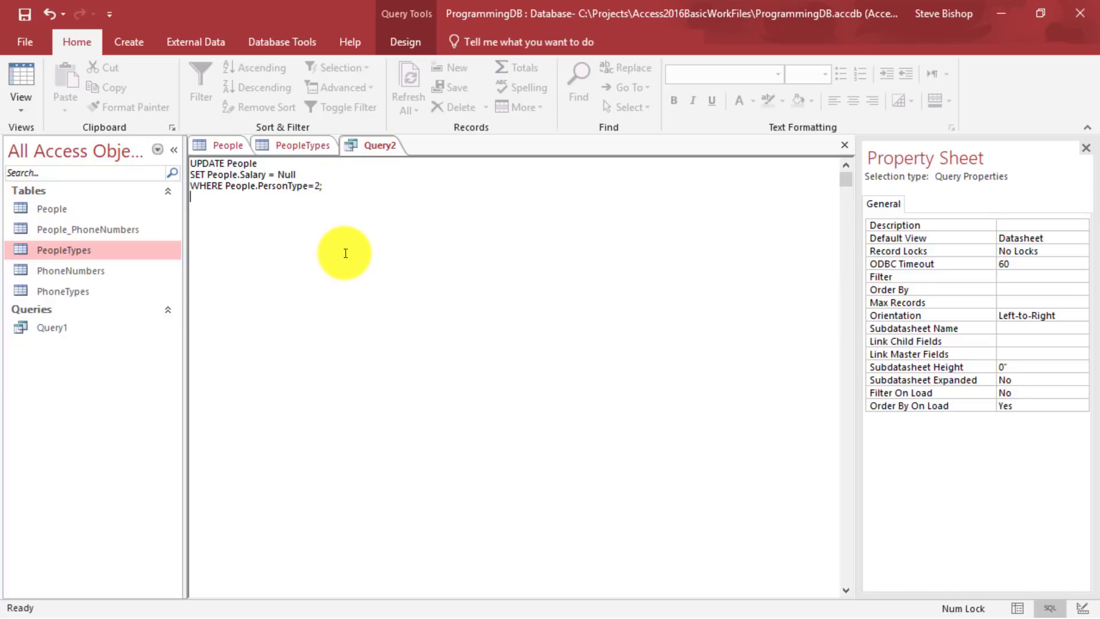
pyautogui.press('Delete')
pyautogui.click(282, 196)
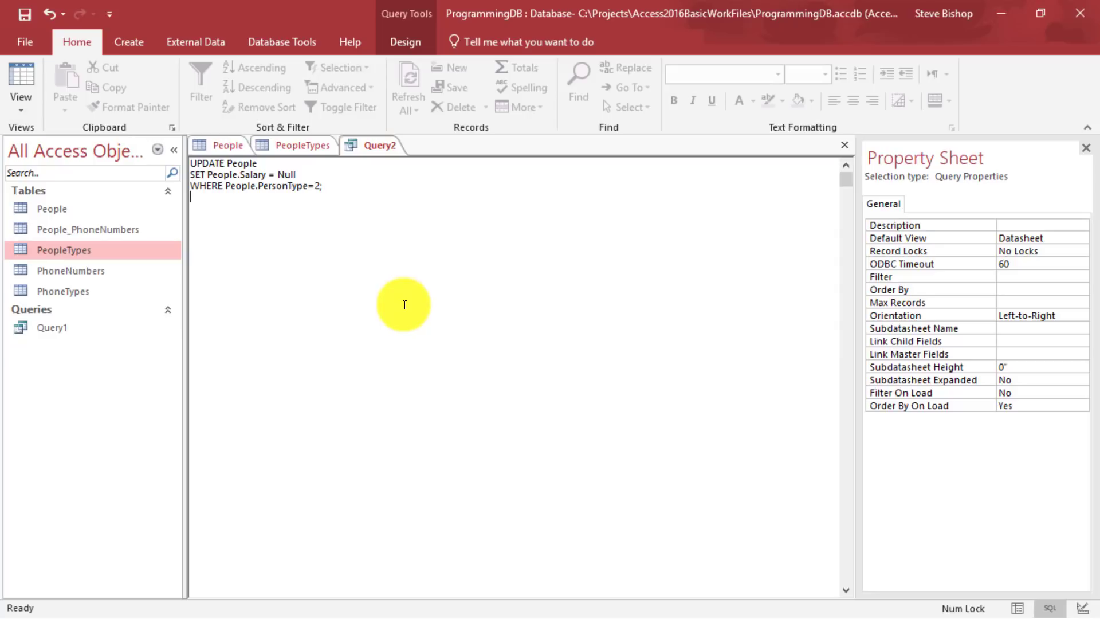
pyautogui.click(18, 15)
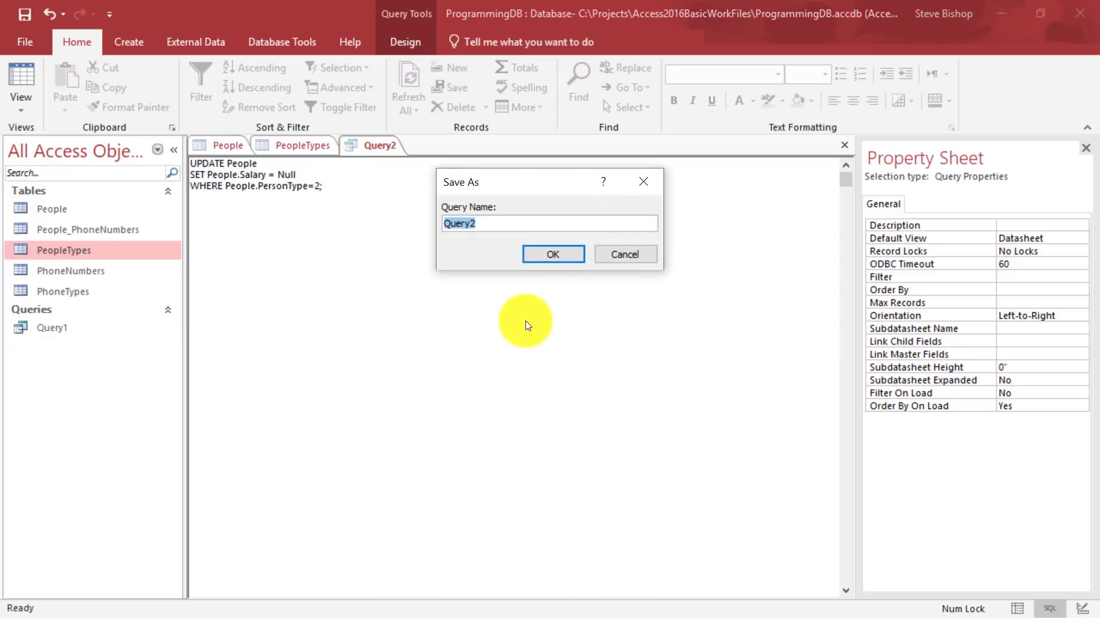
pyautogui.click(547, 256)
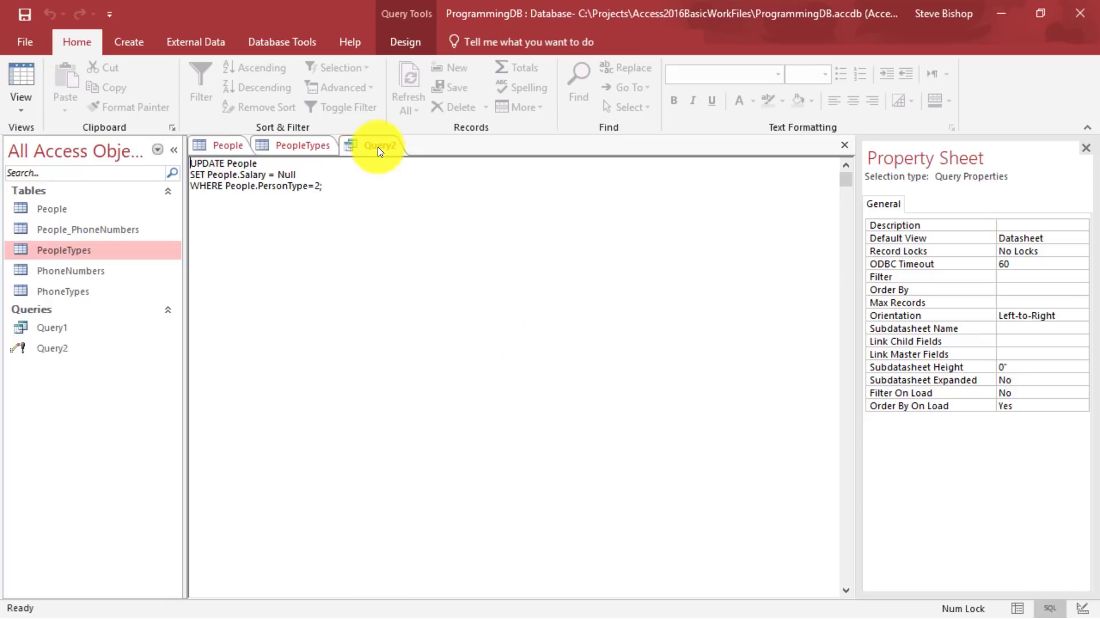
# Review the saved query's WHERE clause and its UPDATE and SET lines.
pyautogui.moveTo(330, 185); pyautogui.dragTo(192, 187)
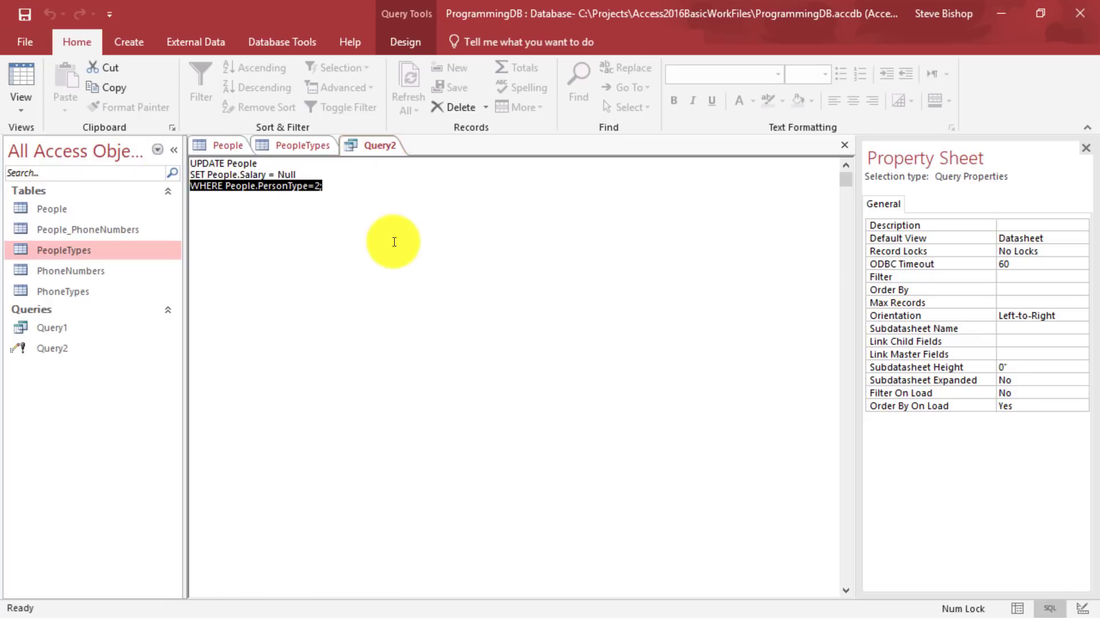
pyautogui.moveTo(314, 174); pyautogui.dragTo(192, 163)
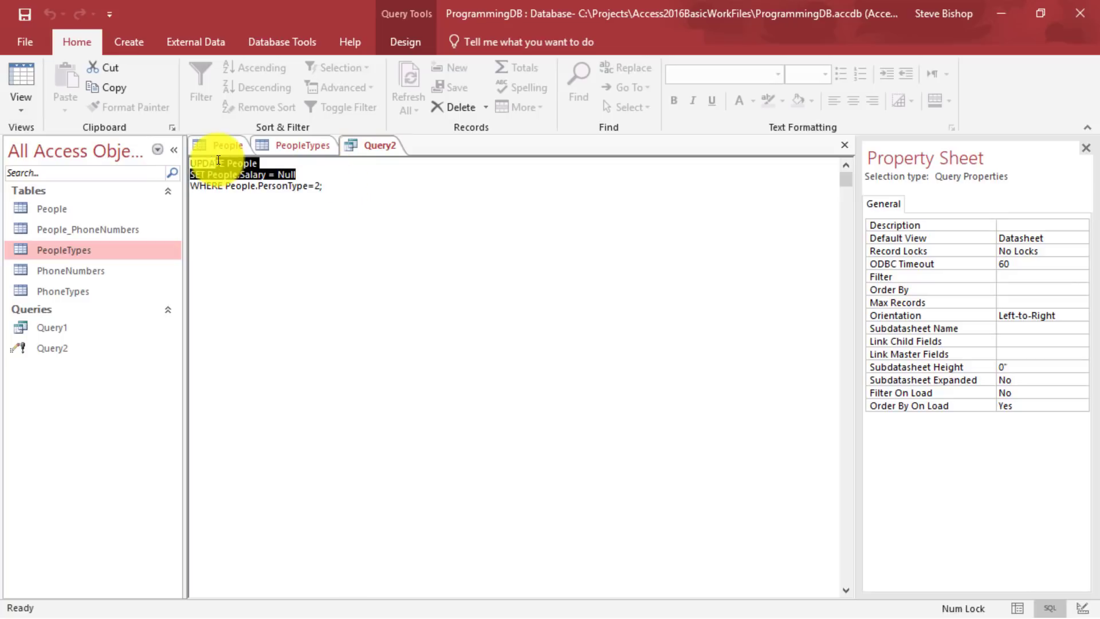
pyautogui.click(578, 350)
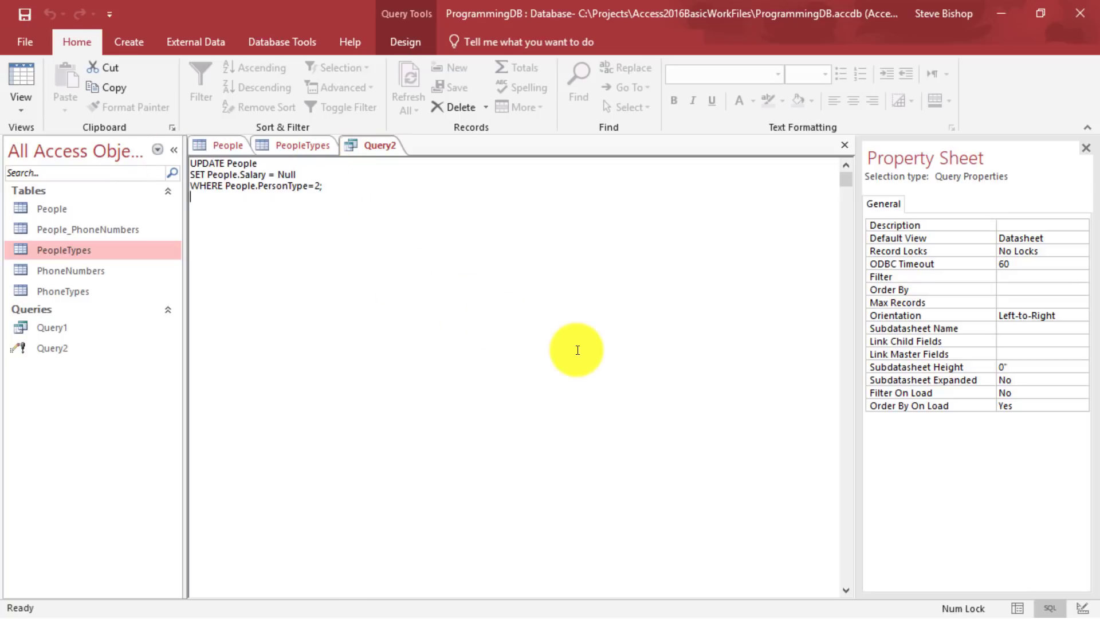
# Return Query2 to its design grid and remove the Salary field, leaving PersonType with its criterion.
pyautogui.rightClick(382, 149)
pyautogui.click(425, 226)
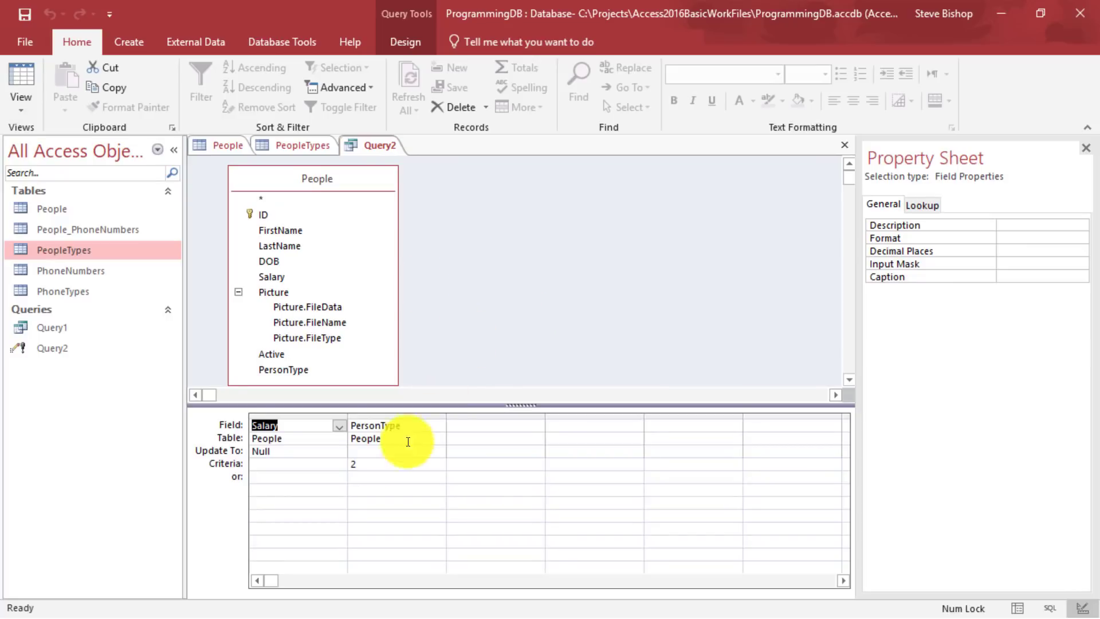
pyautogui.doubleClick(287, 449)
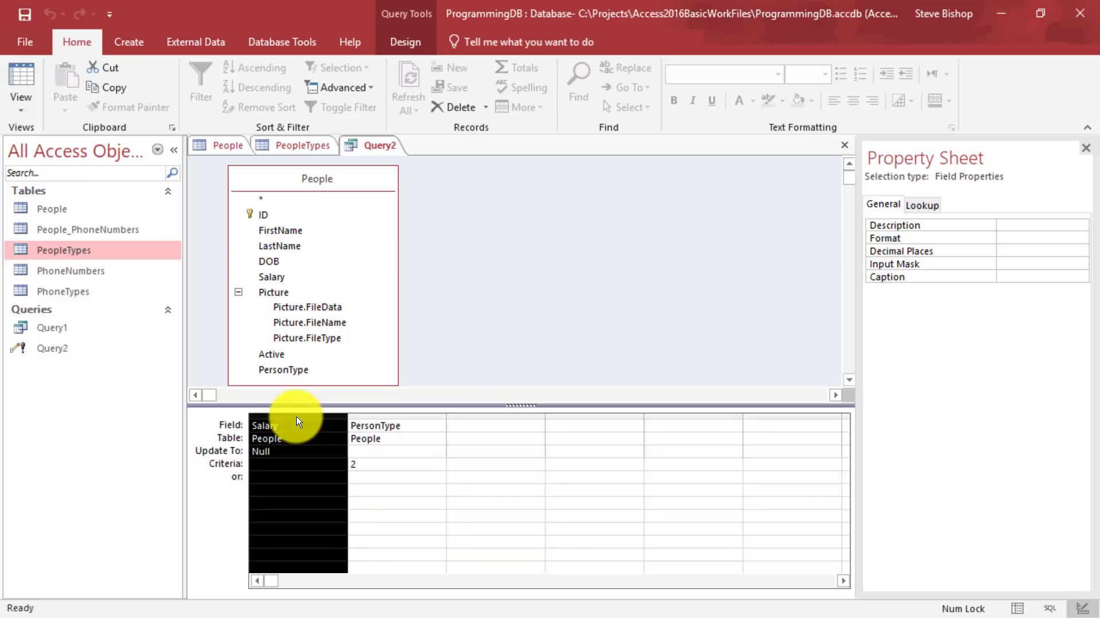
pyautogui.press('Delete')
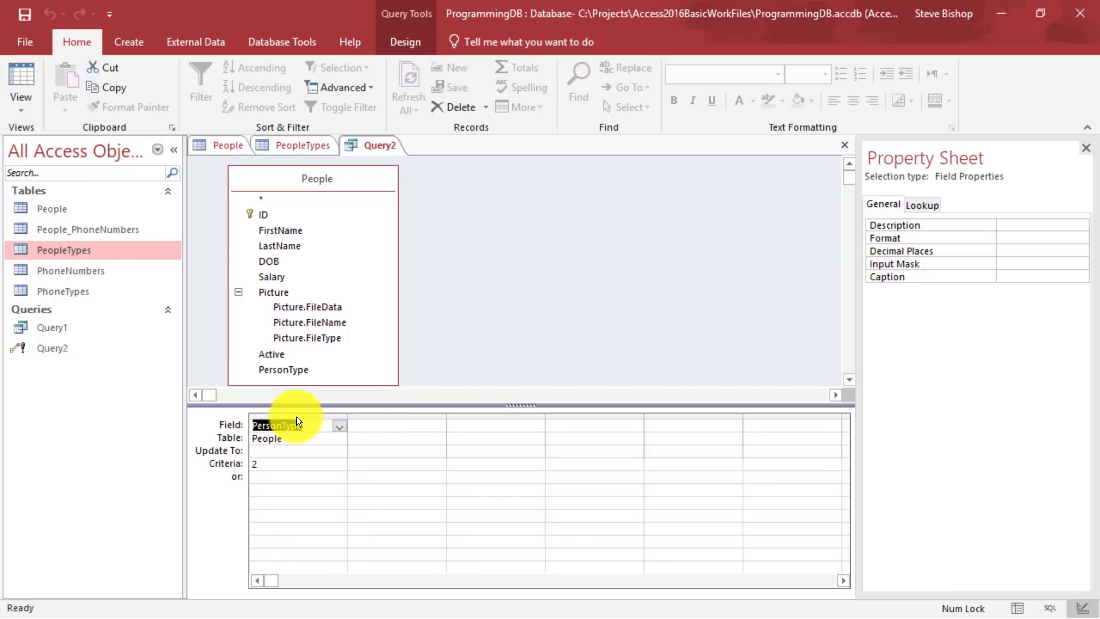
pyautogui.click(298, 460)
pyautogui.moveTo(288, 466); pyautogui.dragTo(238, 466)
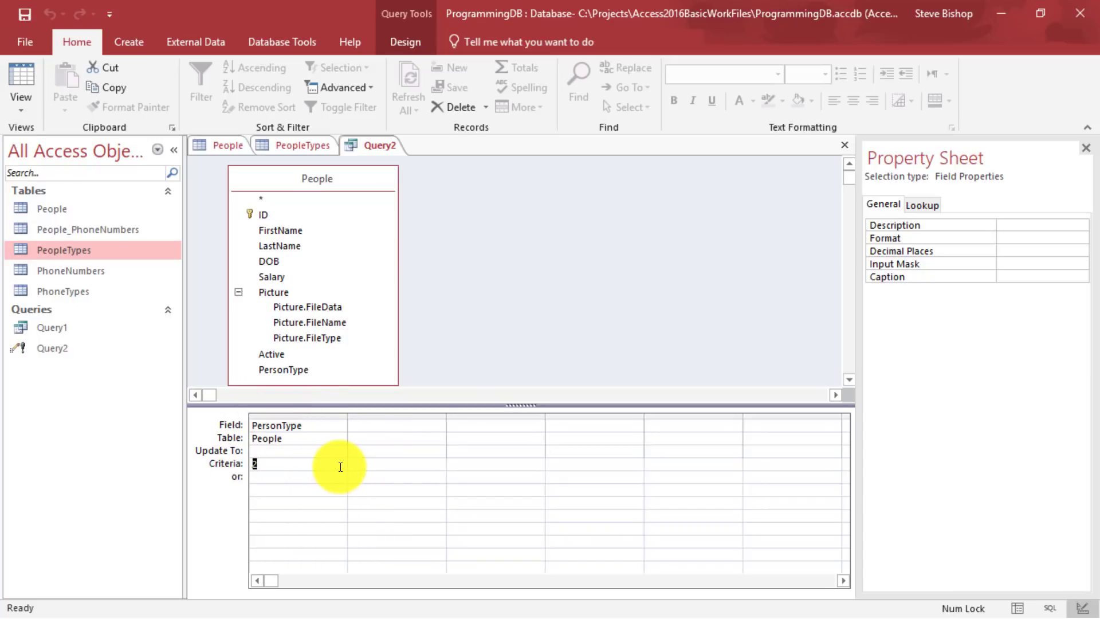
pyautogui.click(462, 341)
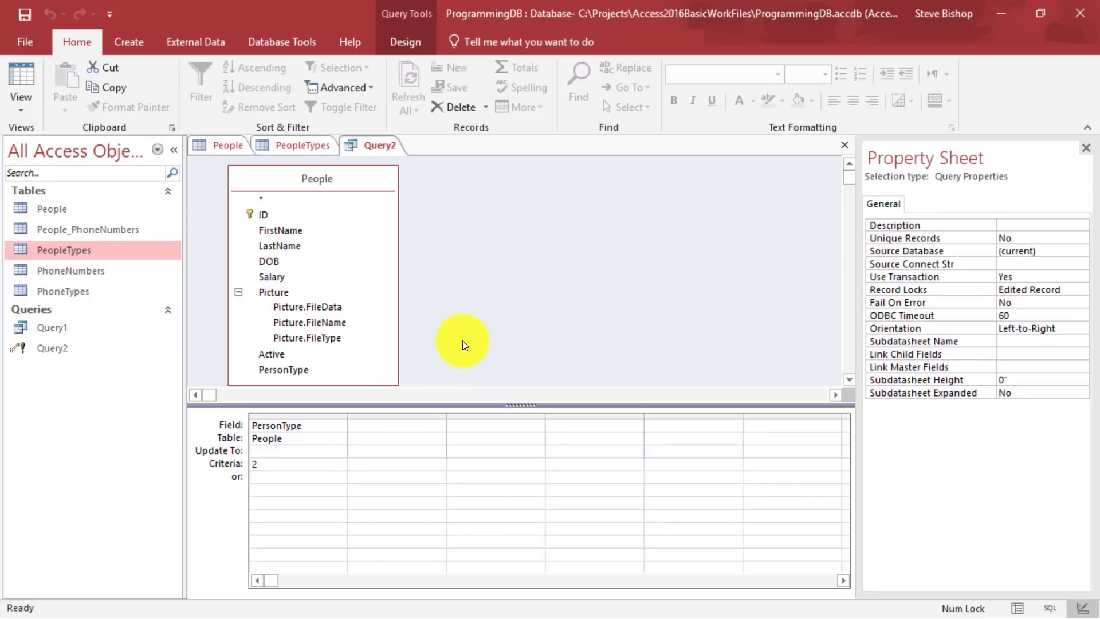
# Examine the ID column and its records in the People table.
pyautogui.click(200, 143)
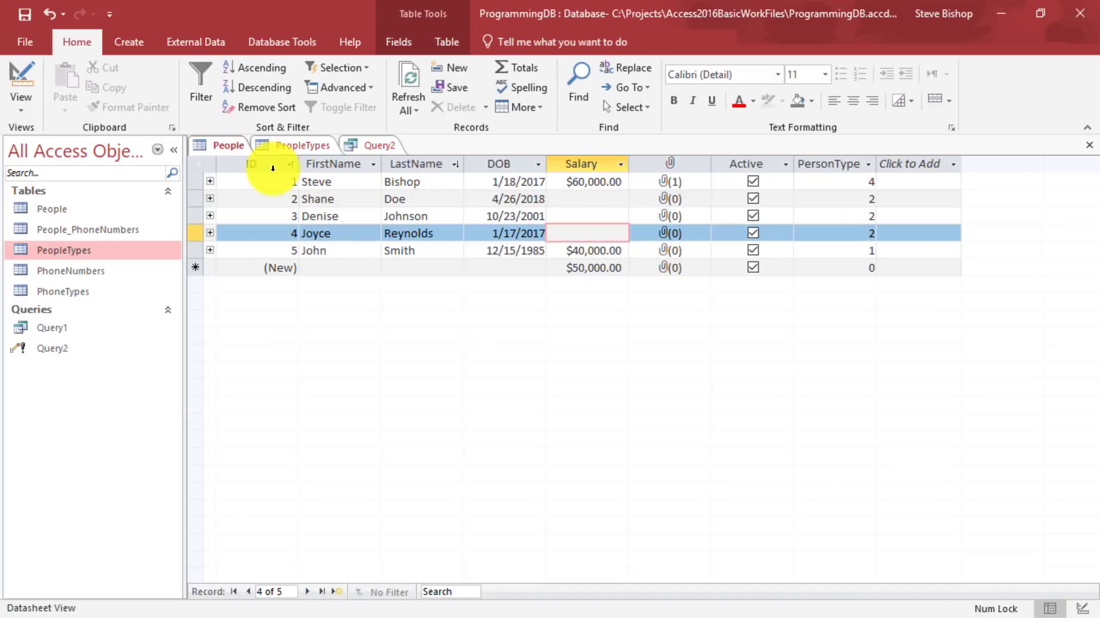
pyautogui.click(273, 166)
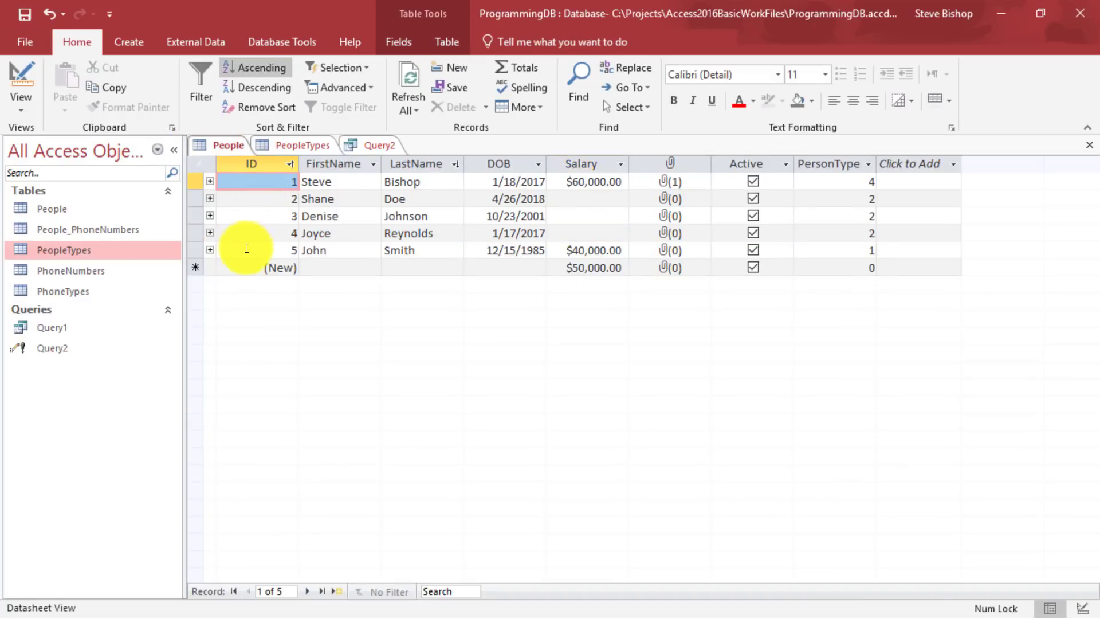
pyautogui.click(246, 248)
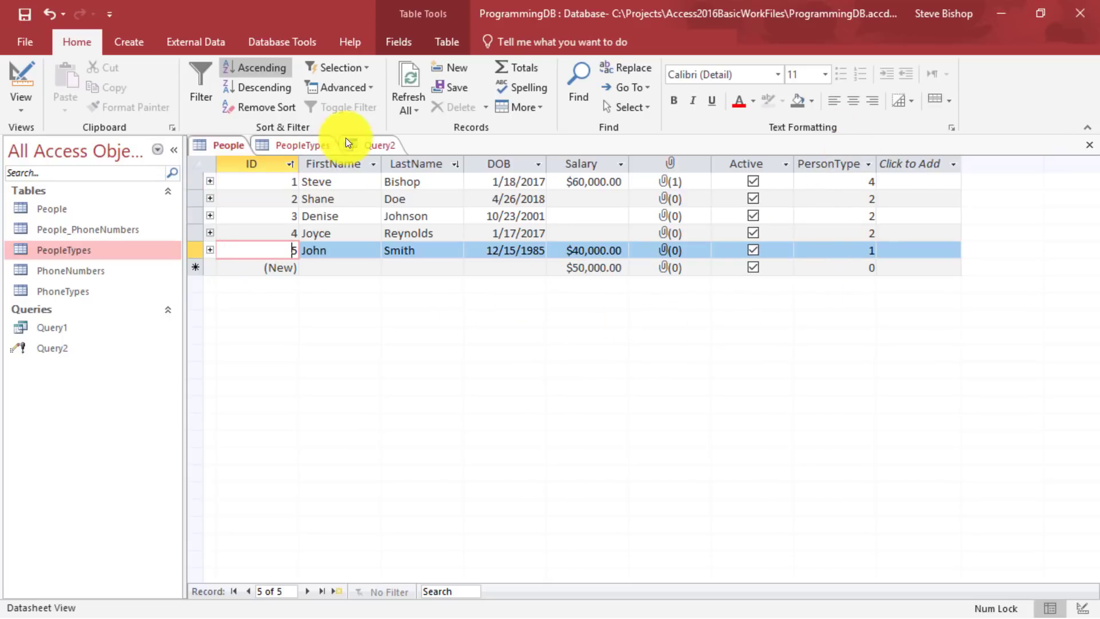
# In Query2's design grid, clear the PersonType criterion and set PersonType's Update To value to 2.
pyautogui.click(366, 140)
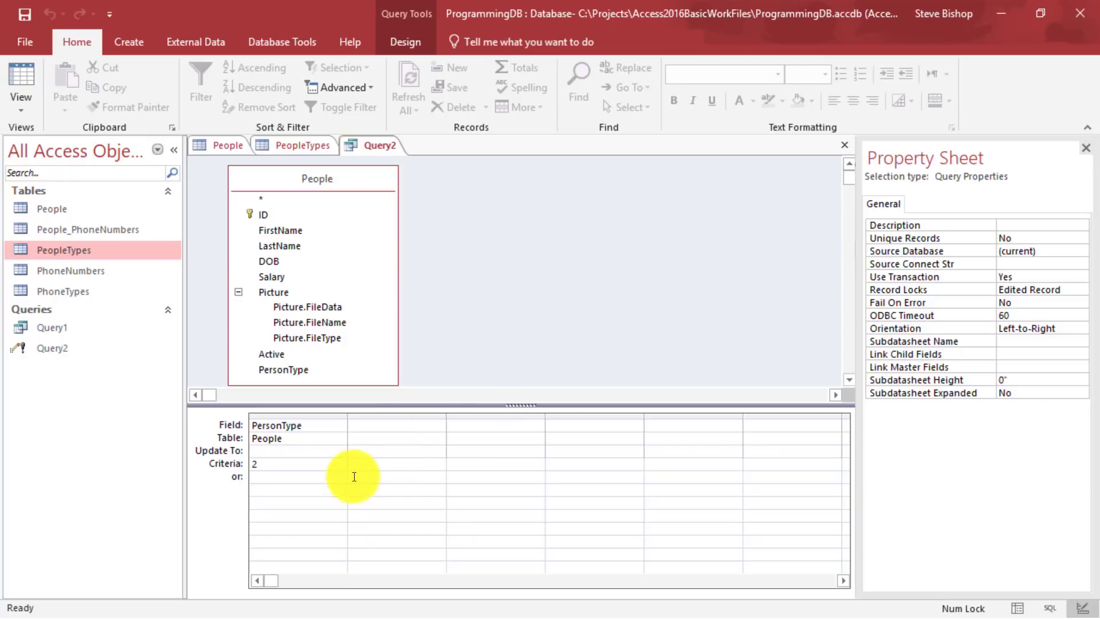
pyautogui.click(254, 462)
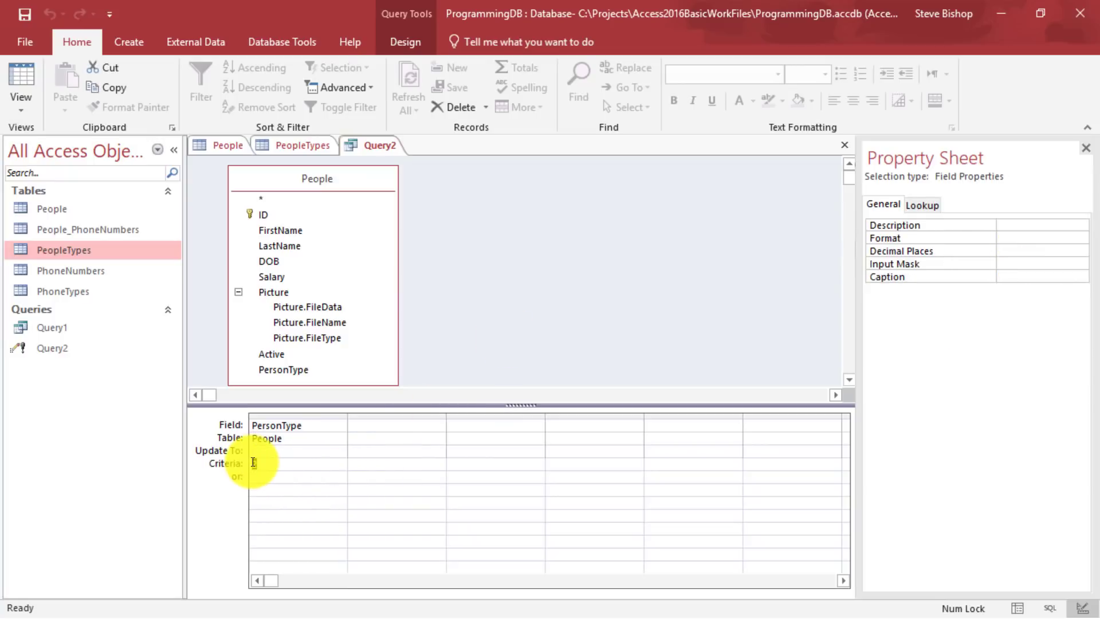
pyautogui.press('Delete')
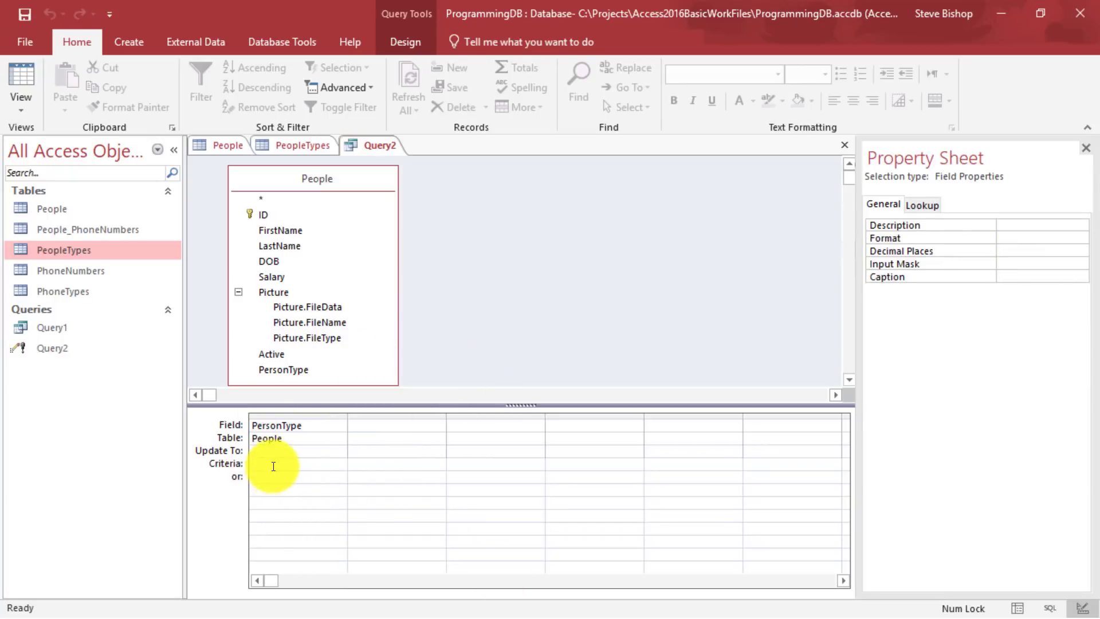
pyautogui.click(268, 450)
pyautogui.write('2')
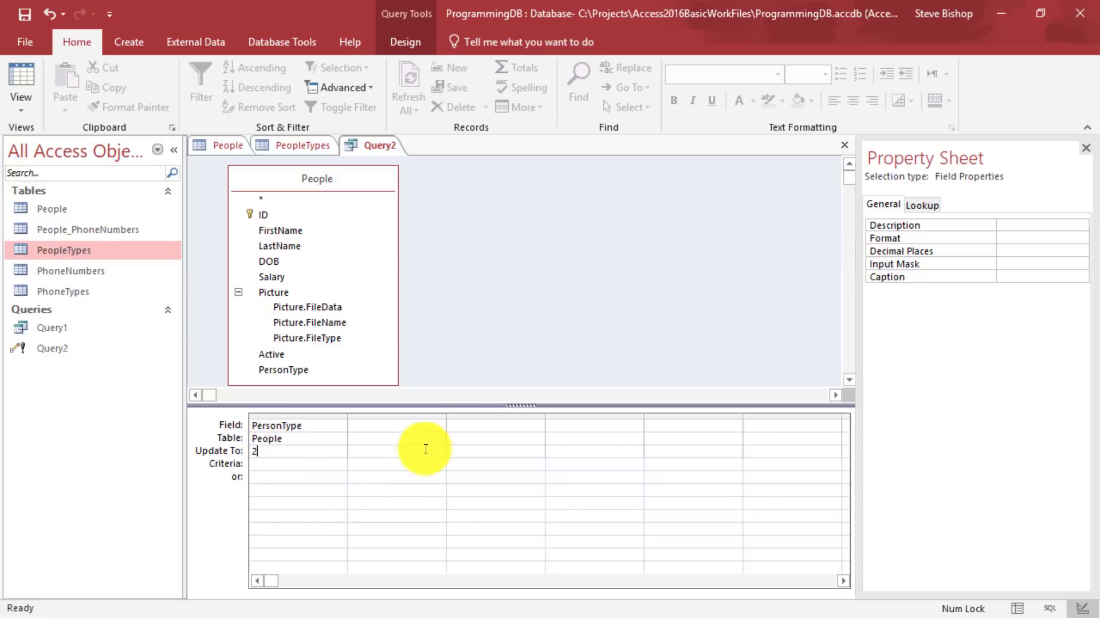
pyautogui.click(506, 296)
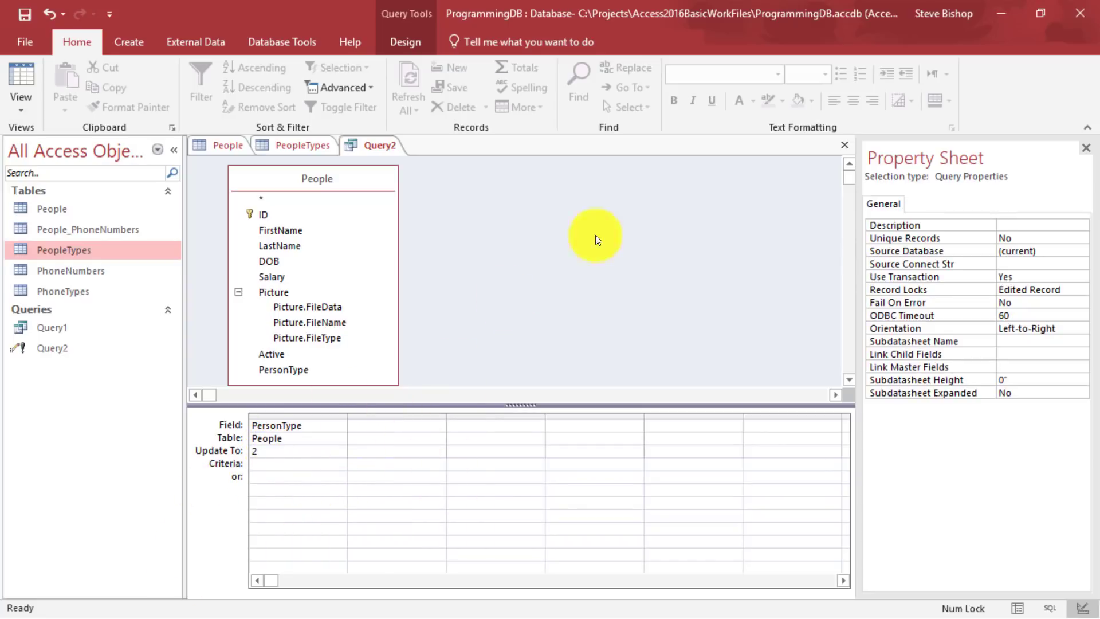
# Show Query2 as SQL, move the SET clause onto its own line, and review that clause.
pyautogui.rightClick(511, 261)
pyautogui.click(539, 268)
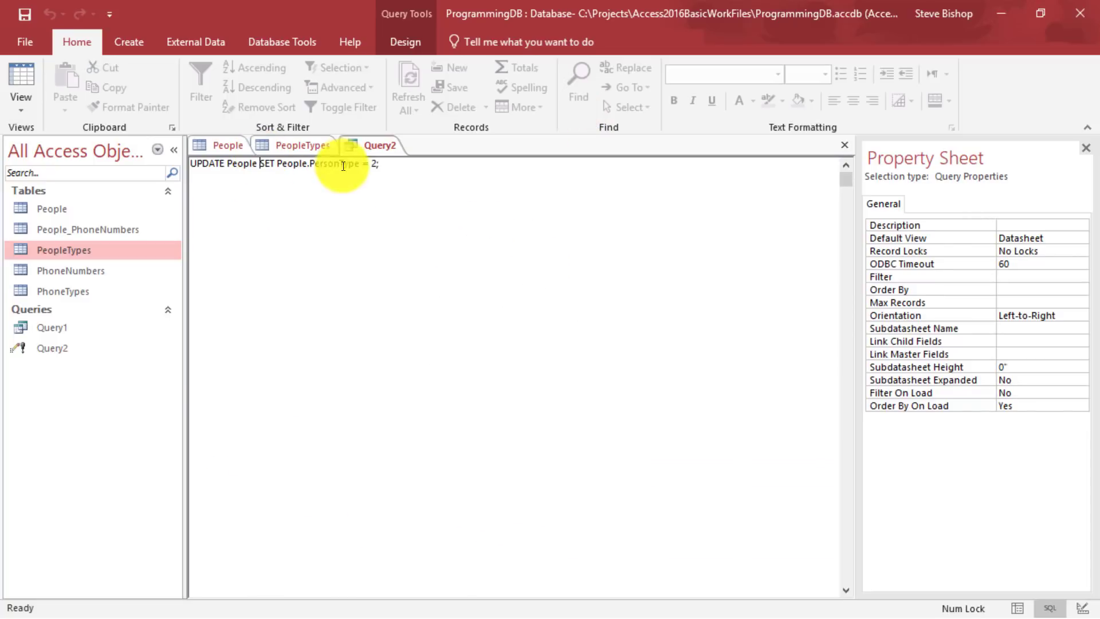
pyautogui.click(259, 163)
pyautogui.press('Return')
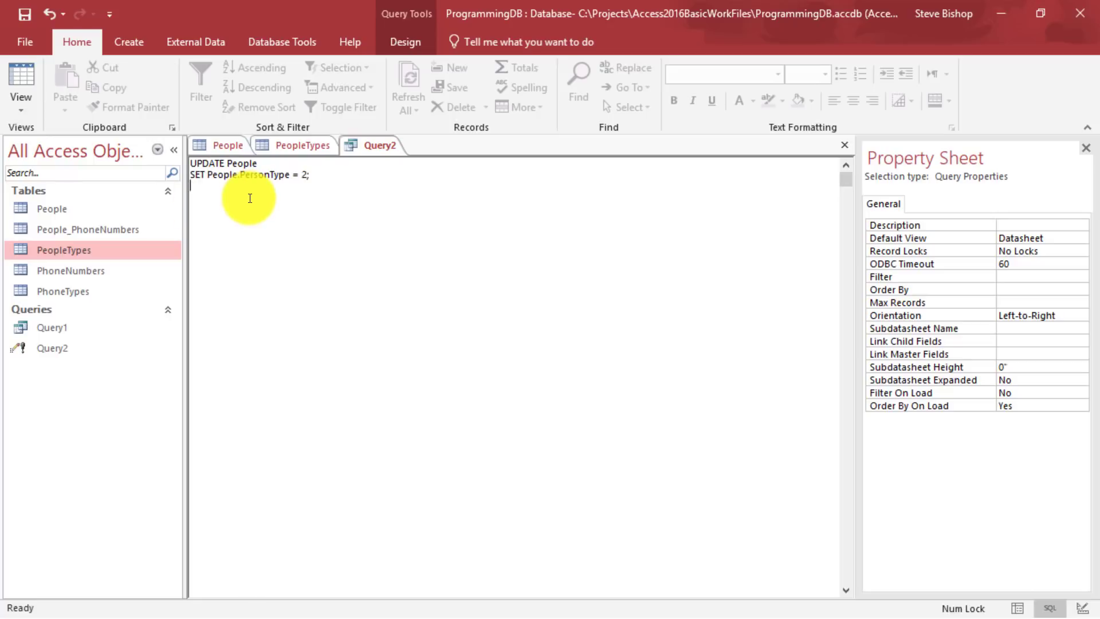
pyautogui.click(228, 197)
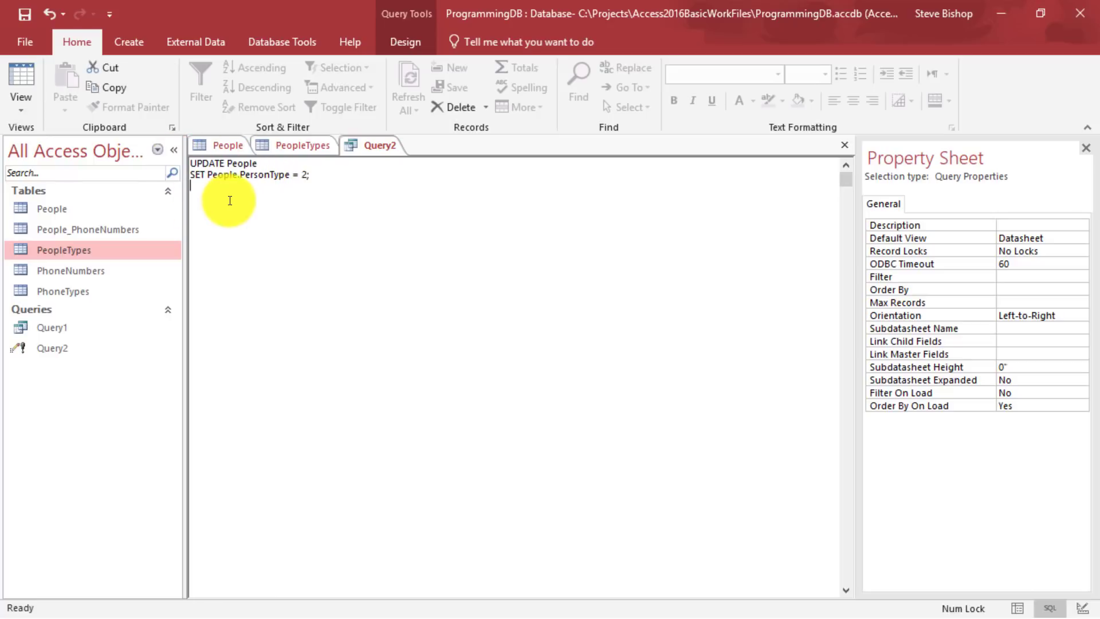
pyautogui.moveTo(324, 174); pyautogui.dragTo(175, 172)
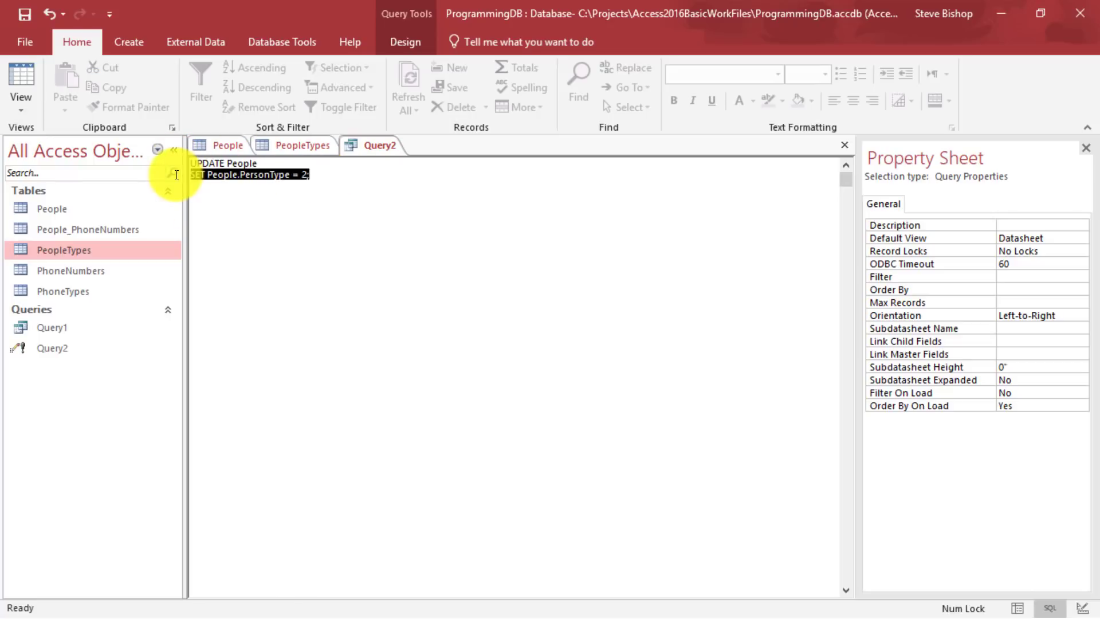
pyautogui.click(338, 207)
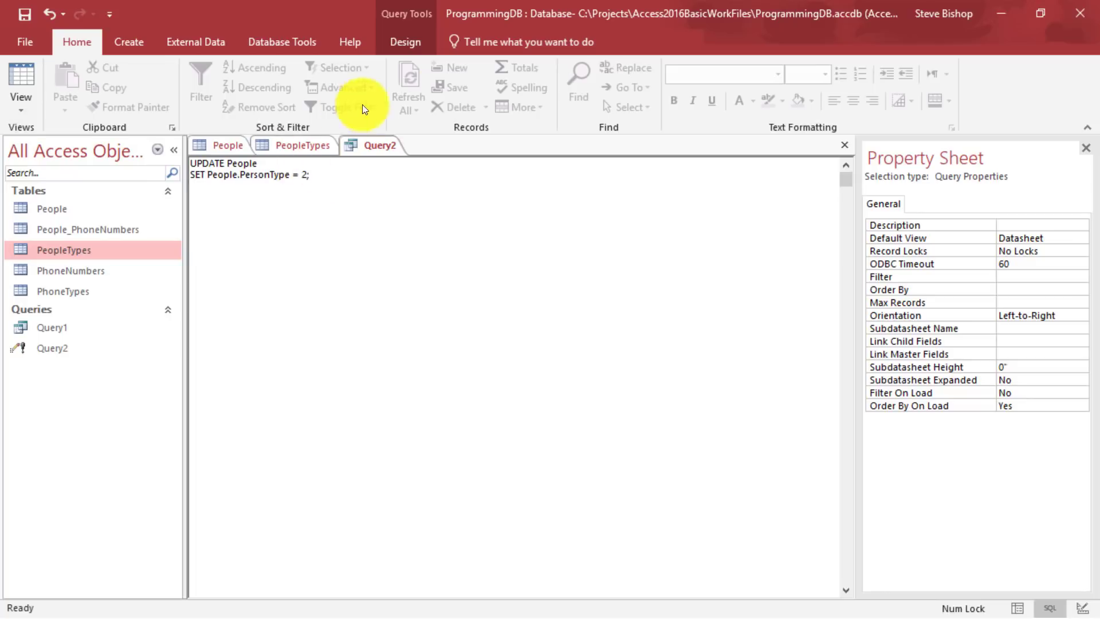
# Run the update query, accept the record update, and check the PersonType column in the People table.
pyautogui.click(429, 50)
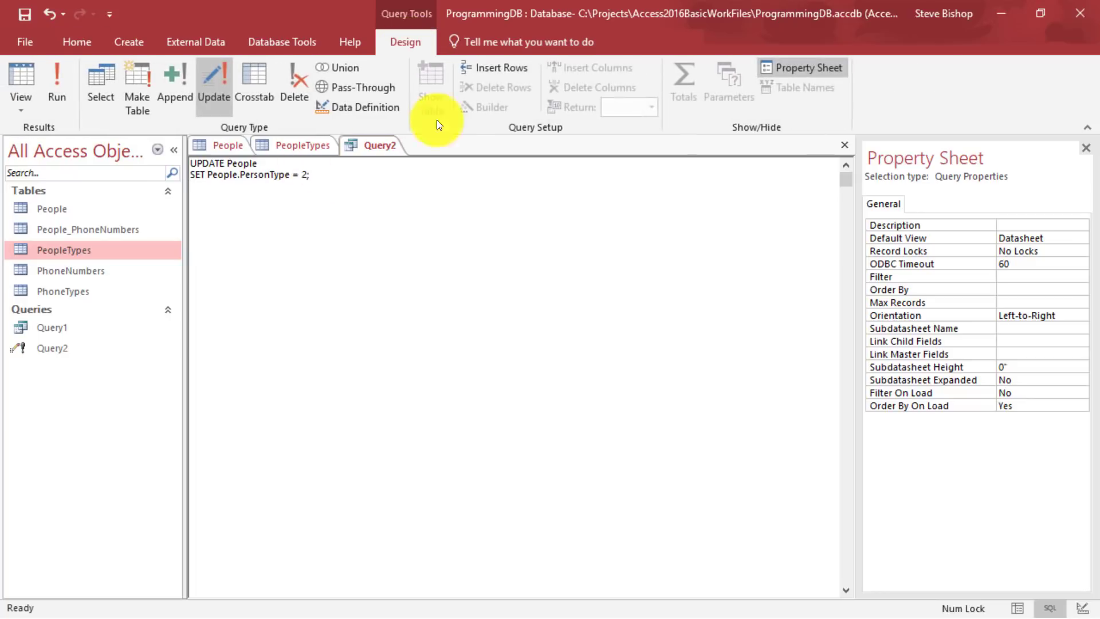
pyautogui.click(57, 78)
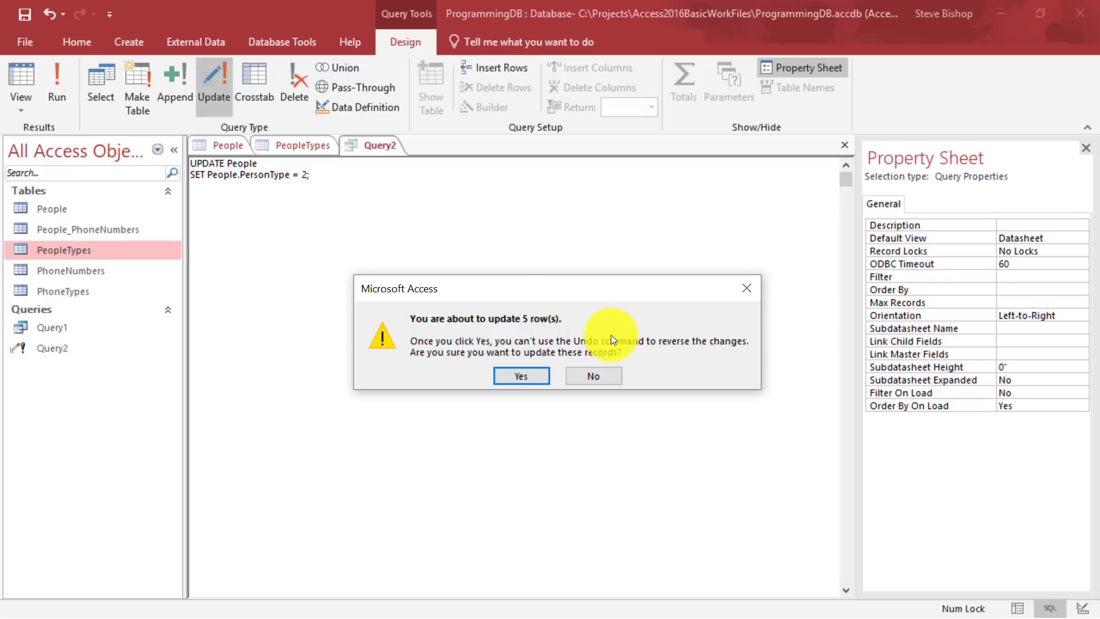
pyautogui.click(521, 375)
pyautogui.click(231, 144)
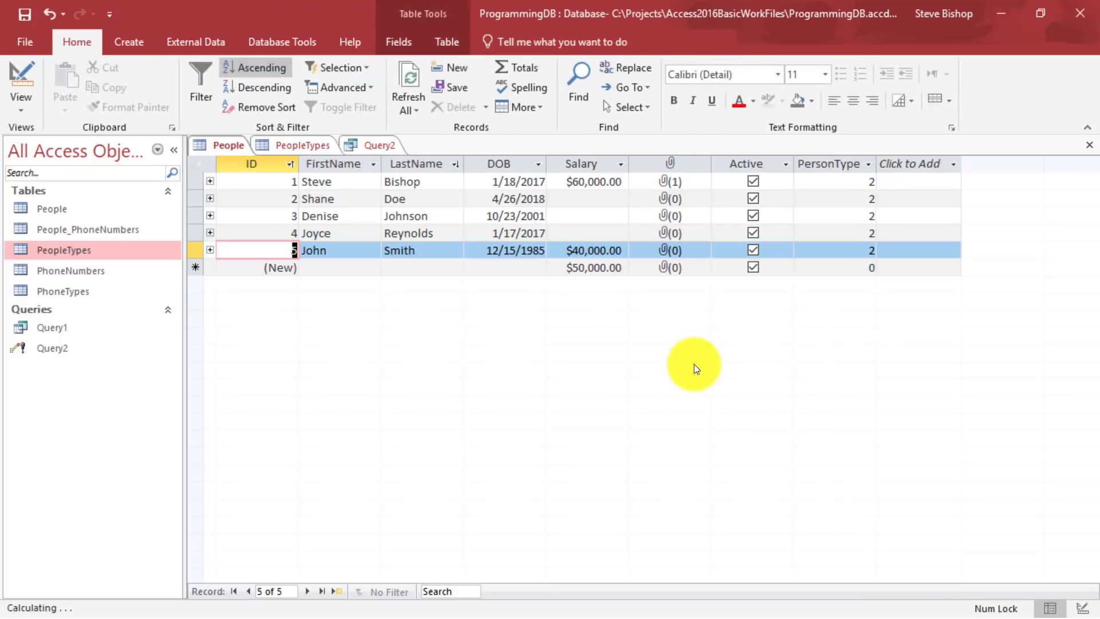
pyautogui.click(837, 165)
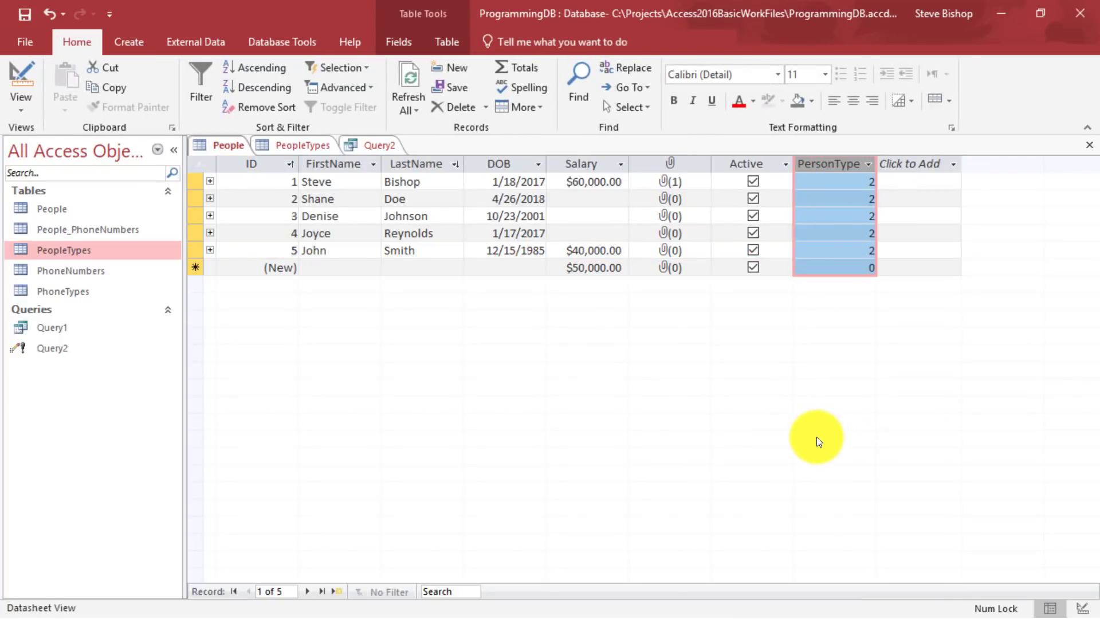
# Return to Query2's SQL and remove the semicolon ending the SET clause.
pyautogui.click(370, 143)
pyautogui.click(304, 243)
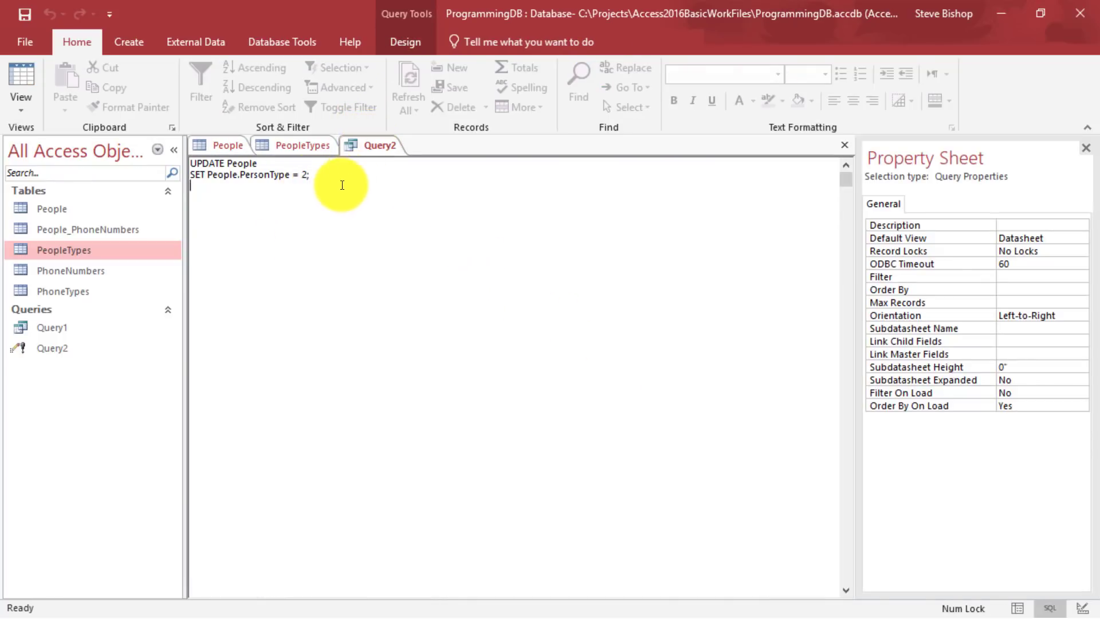
pyautogui.click(310, 175)
pyautogui.press('BackSpace')
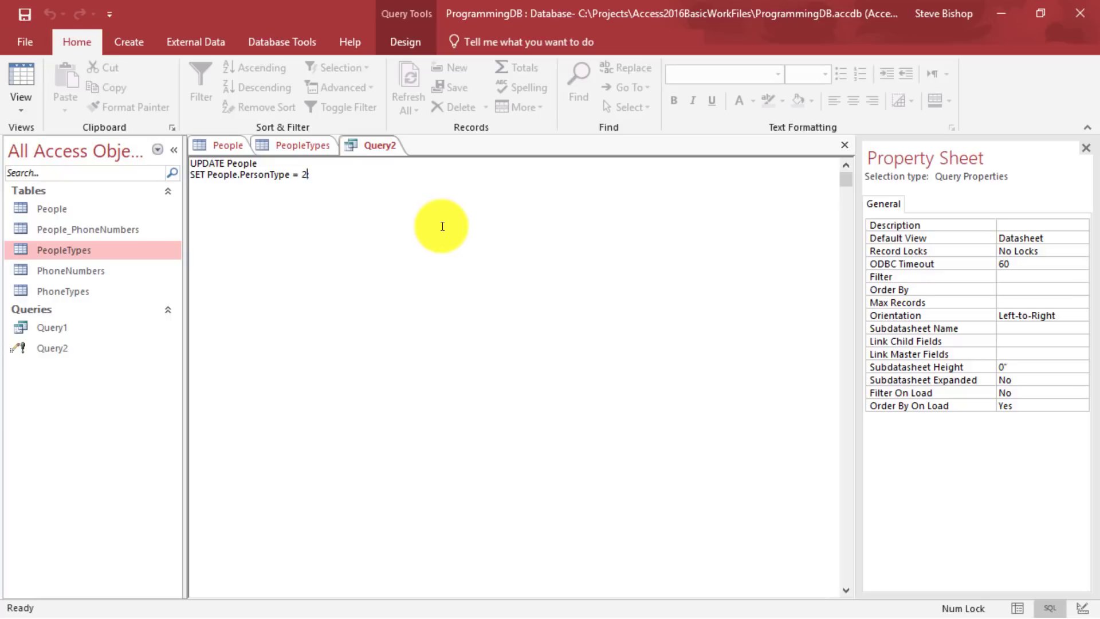
pyautogui.press('Return')
pyautogui.click(370, 170)
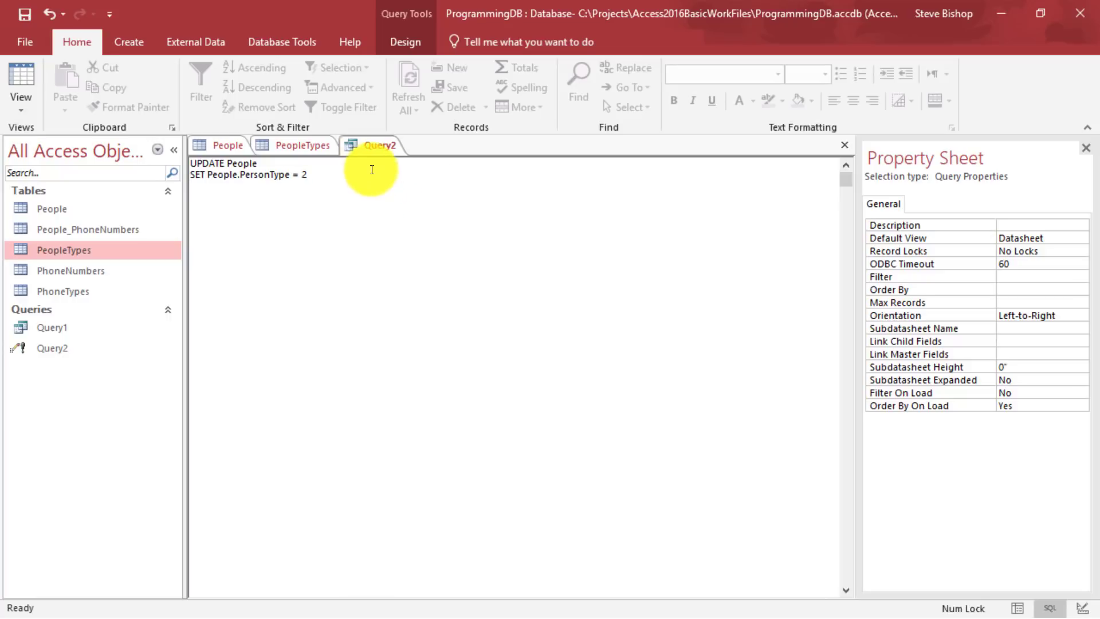
# Extend the SET clause with a second assignment, ", People.Active = false", checking the Active field in the People table.
pyautogui.write(', ')
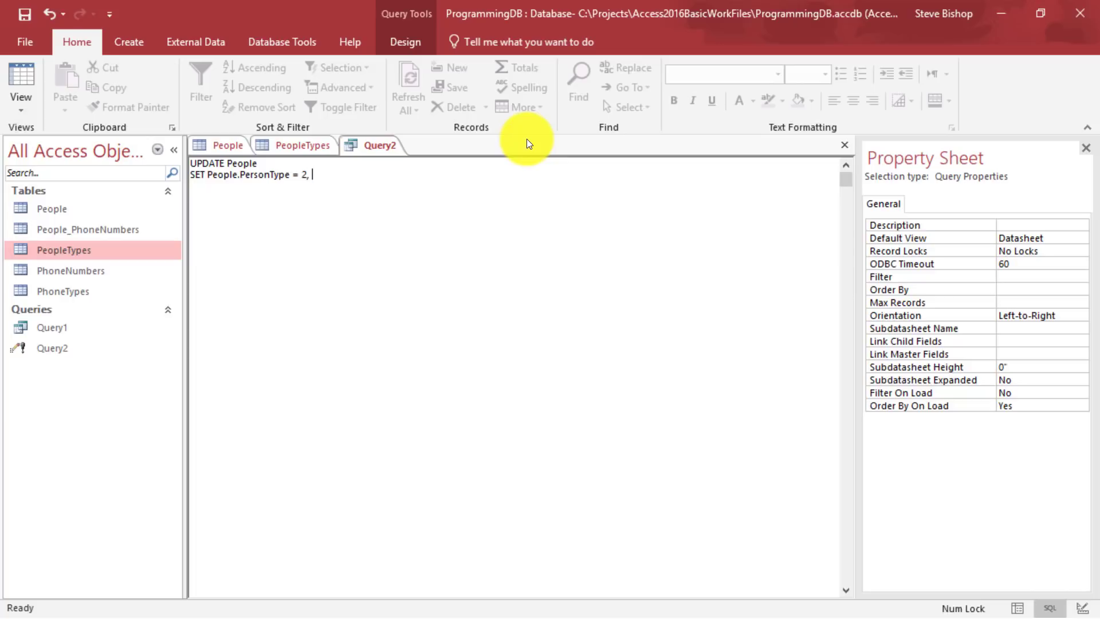
pyautogui.write('People.')
pyautogui.click(218, 145)
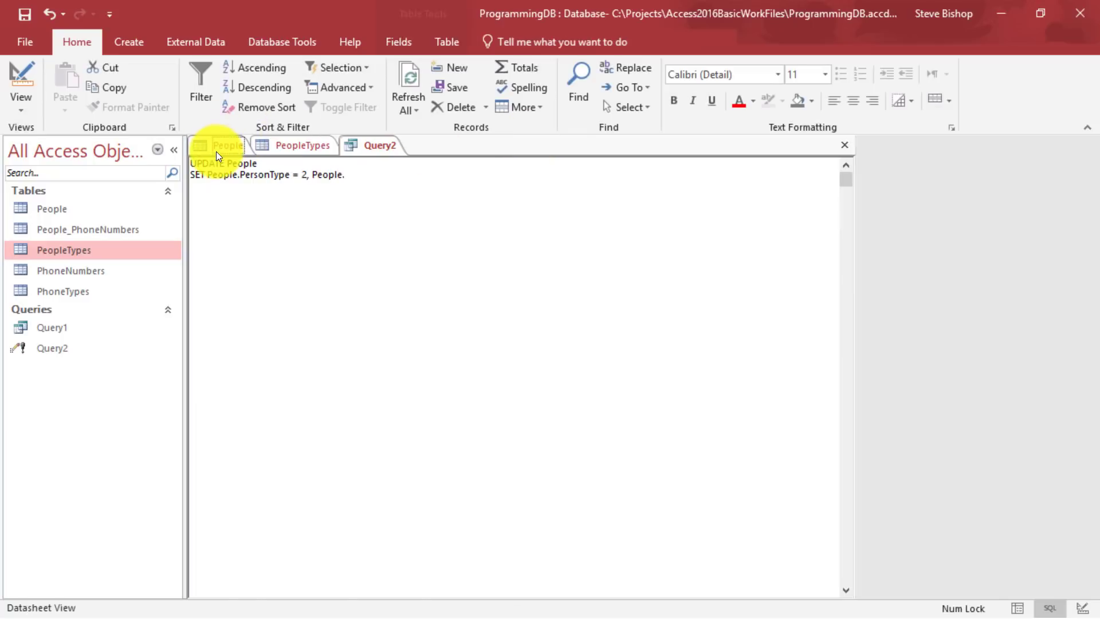
pyautogui.click(751, 165)
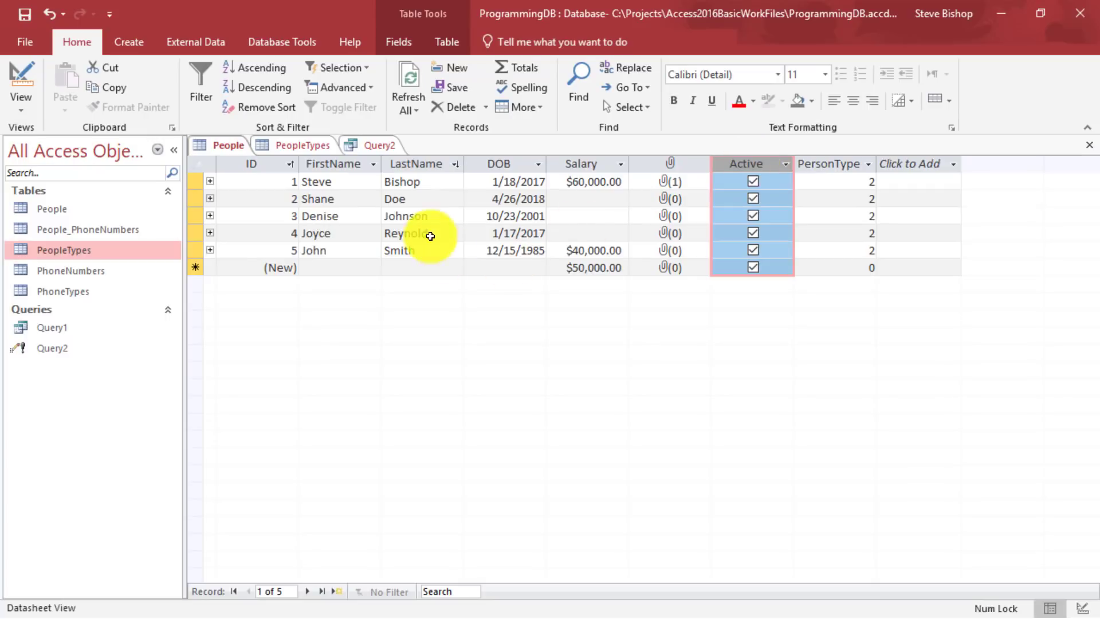
pyautogui.click(384, 147)
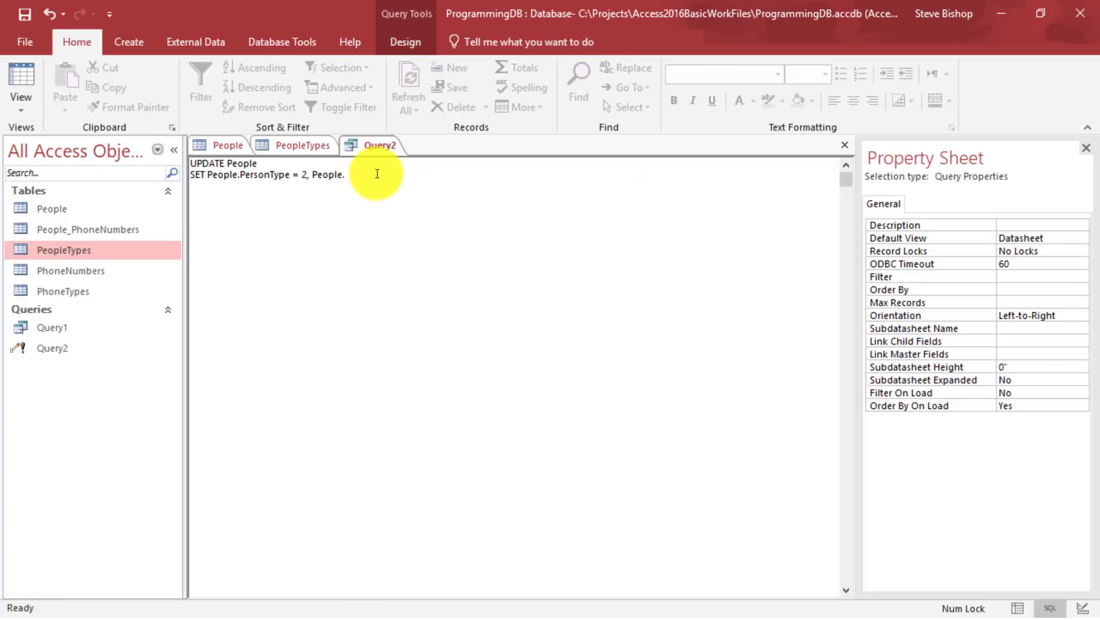
pyautogui.write('Active = false')
pyautogui.press('Return')
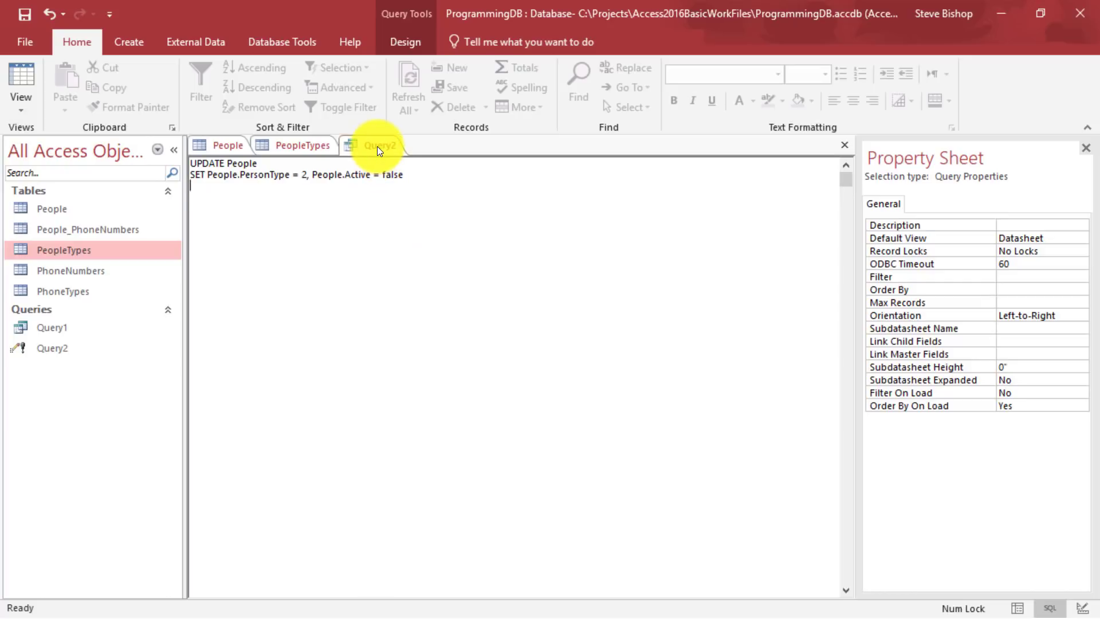
# Run the query that updates both PersonType and Active, and accept the record update.
pyautogui.click(410, 42)
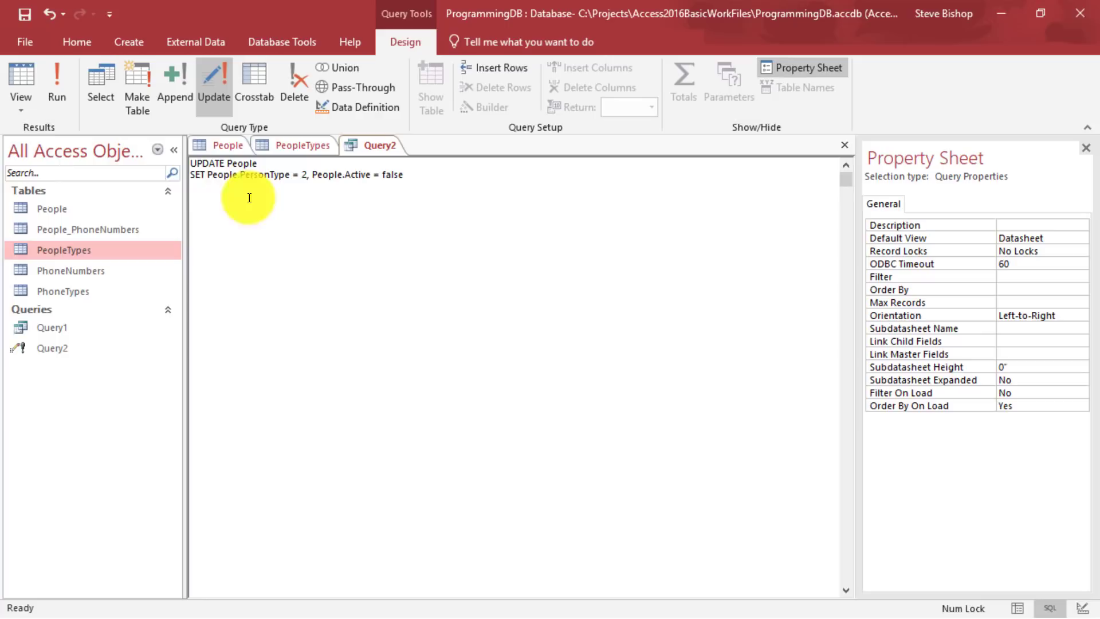
pyautogui.click(57, 91)
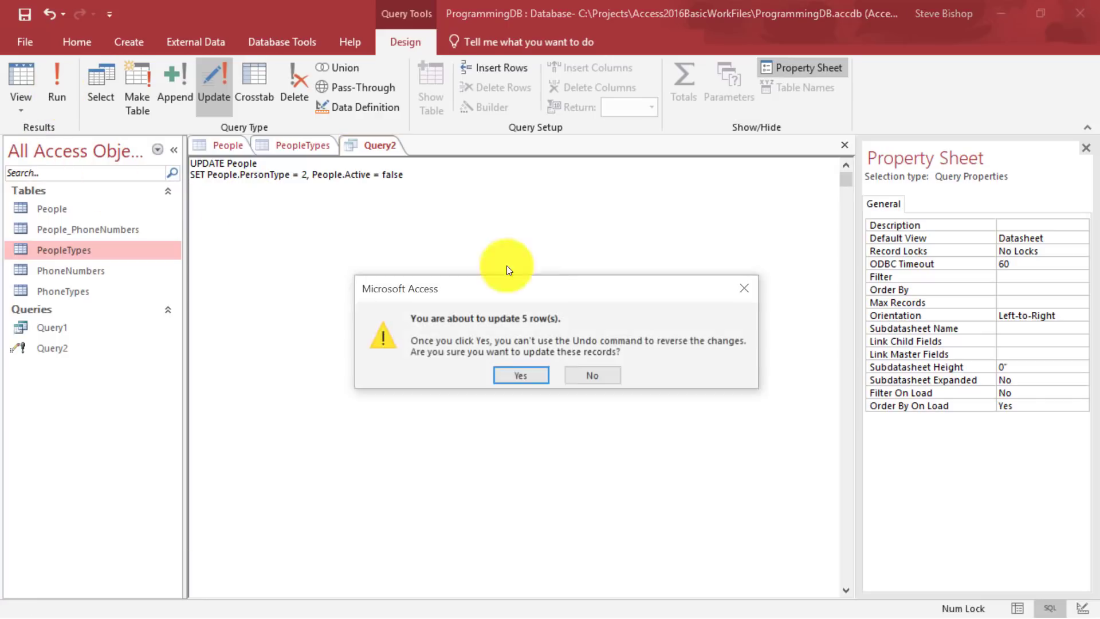
pyautogui.click(519, 376)
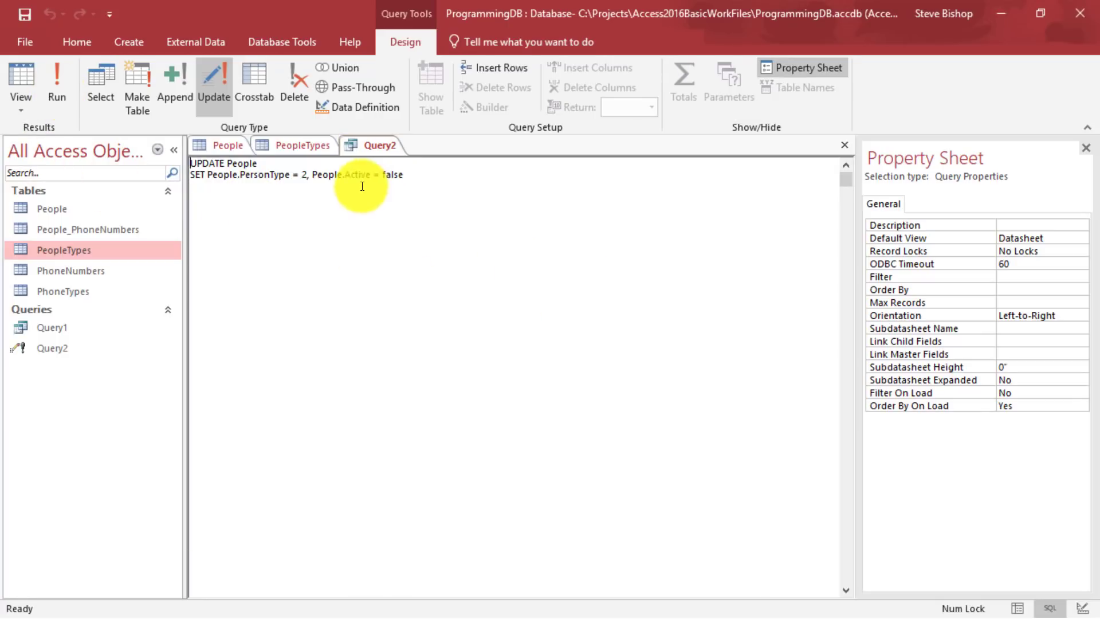
# Review the comma-separated SET assignments and check the Active and PersonType columns in the People table.
pyautogui.click(304, 175)
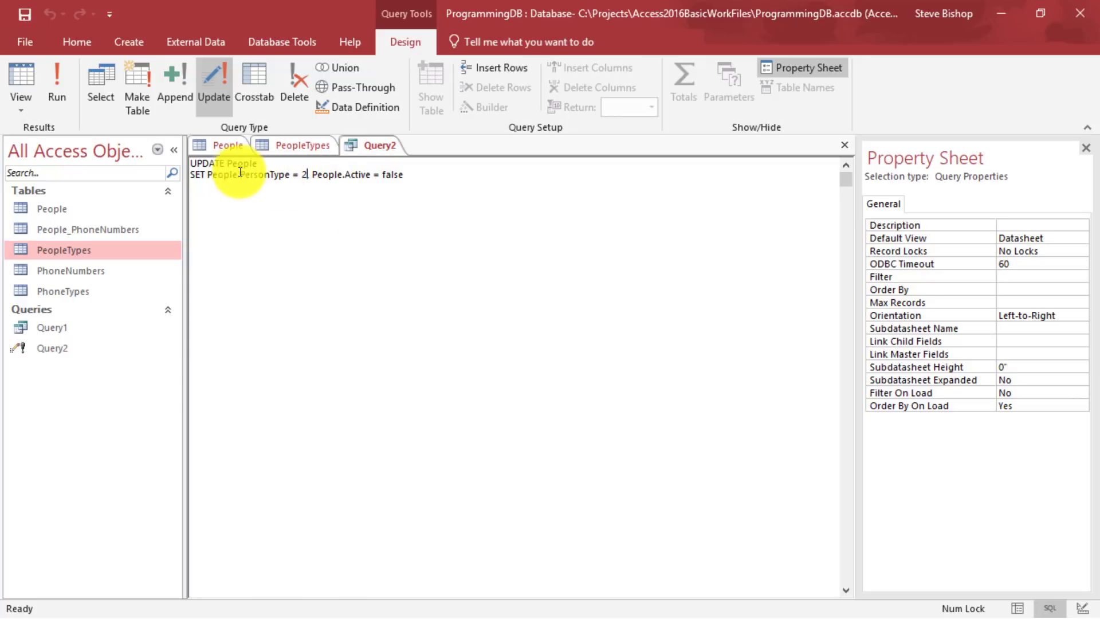
pyautogui.write(',')
pyautogui.moveTo(206, 175); pyautogui.dragTo(491, 191)
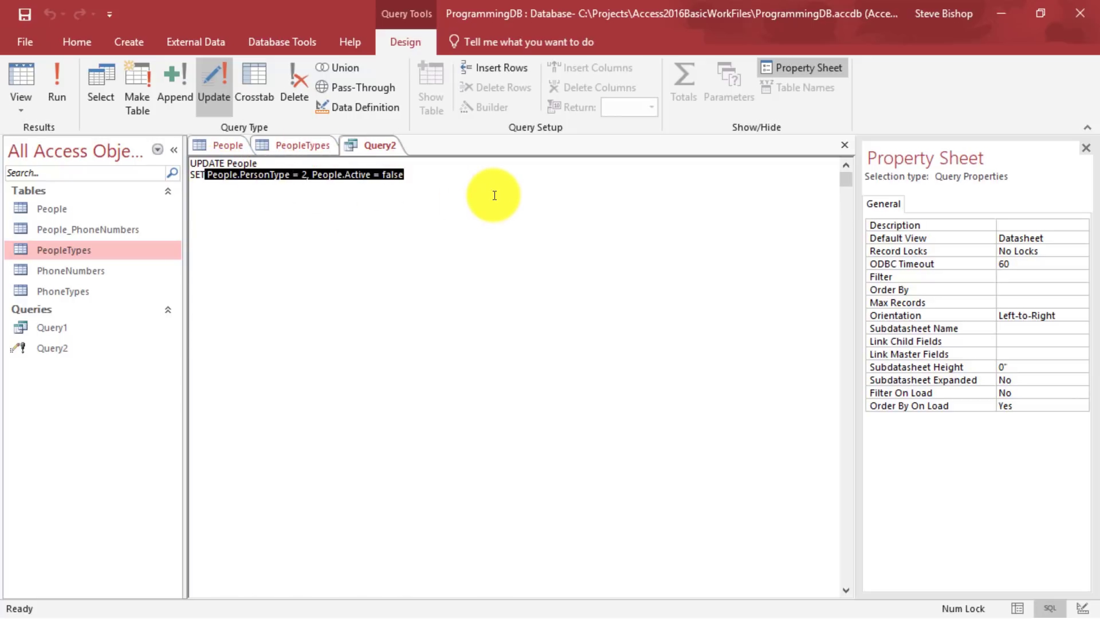
pyautogui.click(484, 222)
pyautogui.click(220, 144)
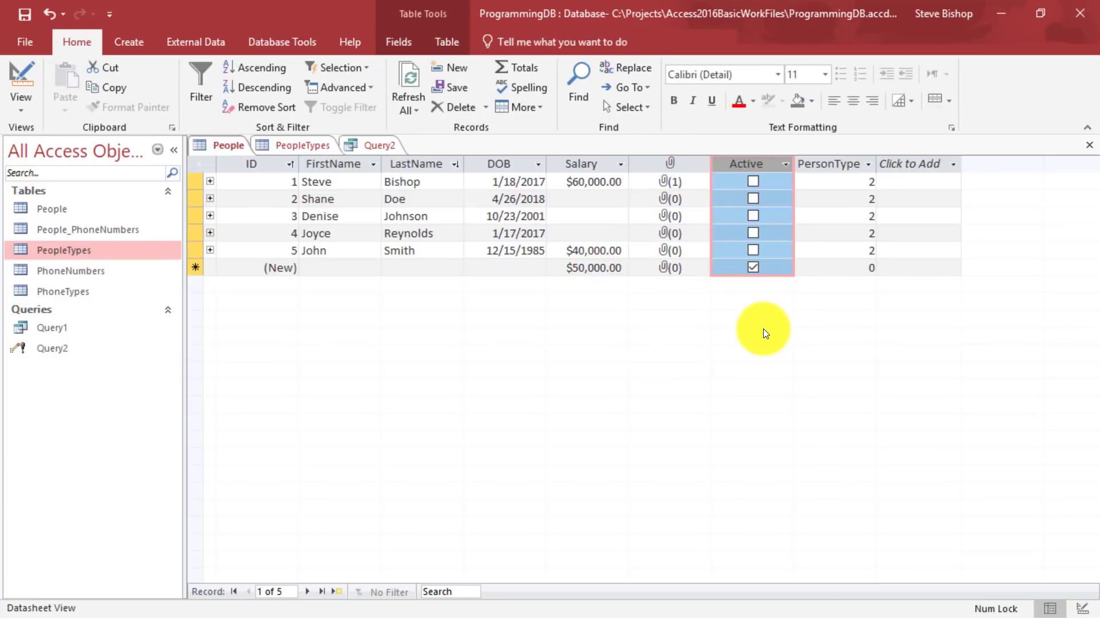
pyautogui.click(757, 164)
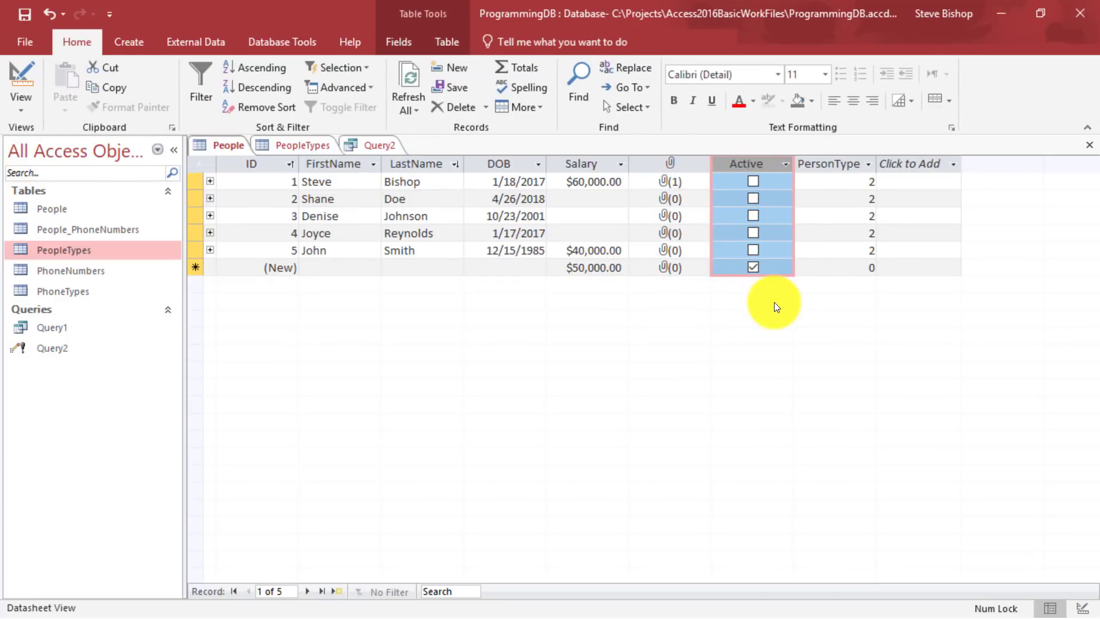
pyautogui.click(833, 164)
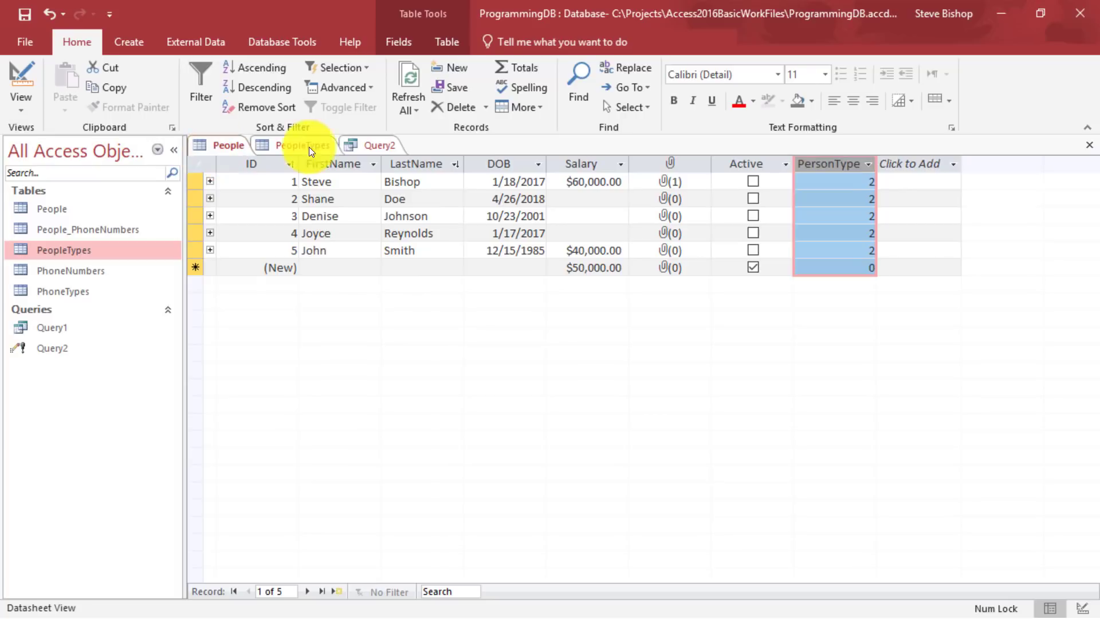
# Change Query2's SET clause to People.Active = true only, removing the PersonType assignment.
pyautogui.click(375, 144)
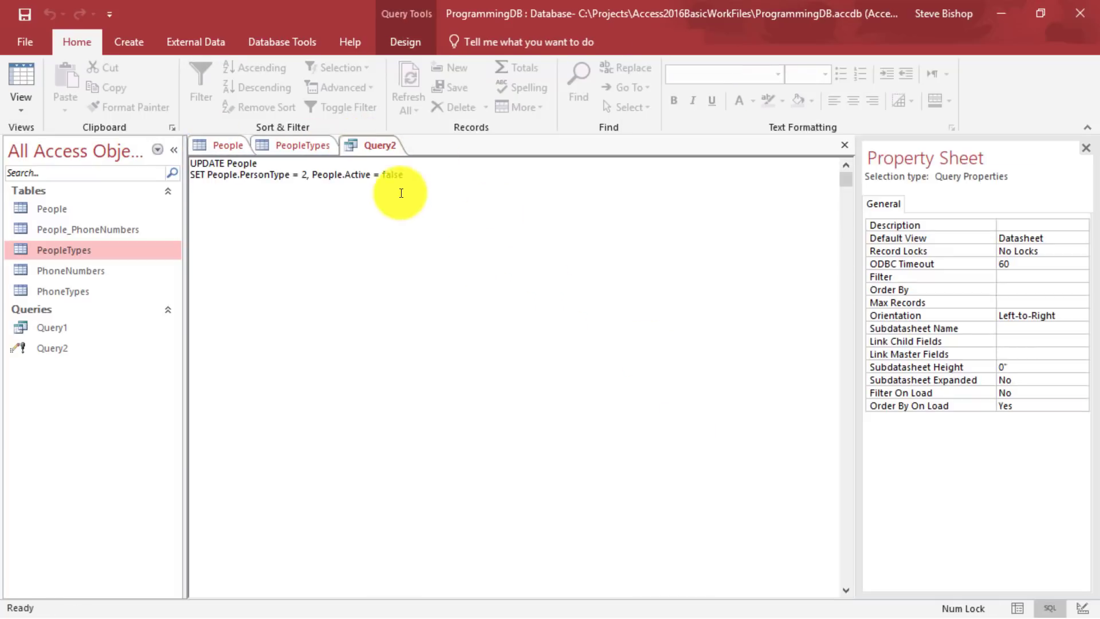
pyautogui.moveTo(380, 172); pyautogui.dragTo(425, 172)
pyautogui.press('Delete')
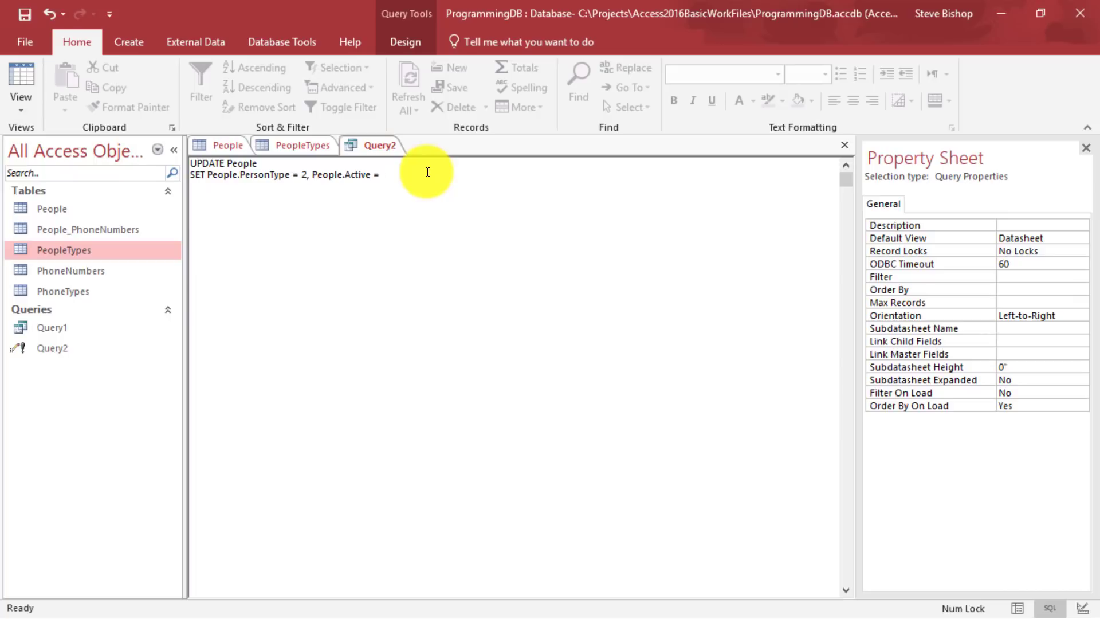
pyautogui.write('true')
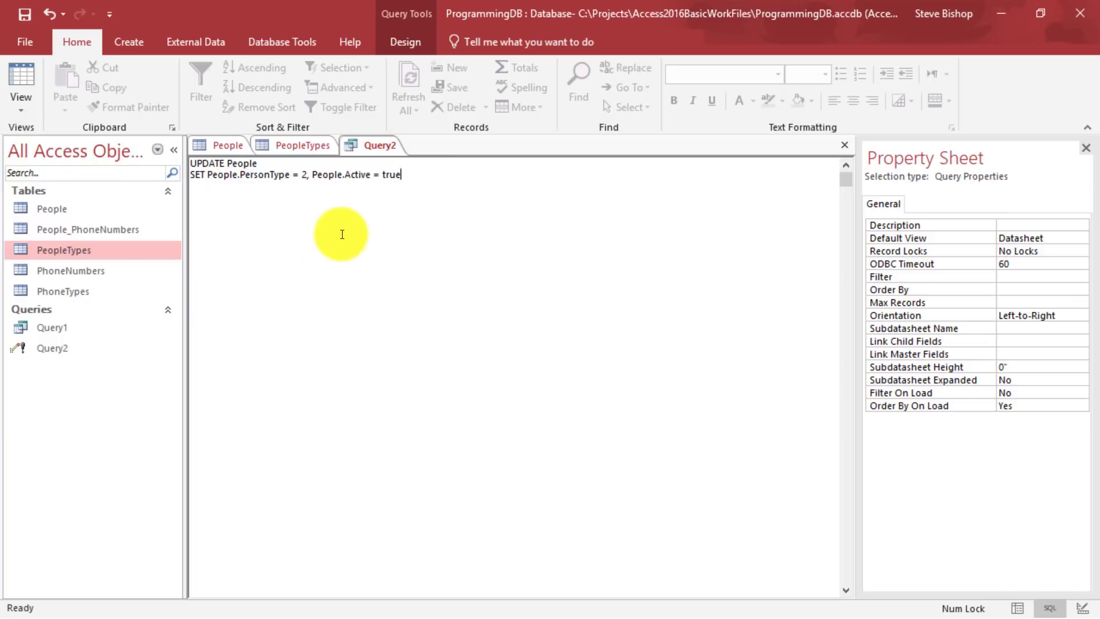
pyautogui.moveTo(311, 175); pyautogui.dragTo(208, 175)
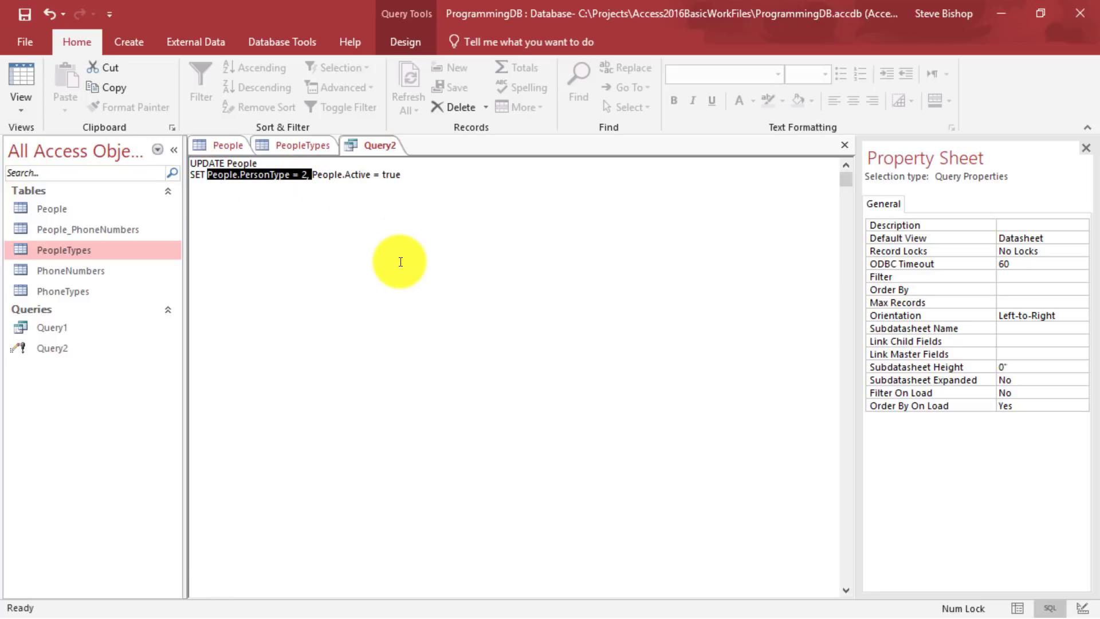
pyautogui.press('Delete')
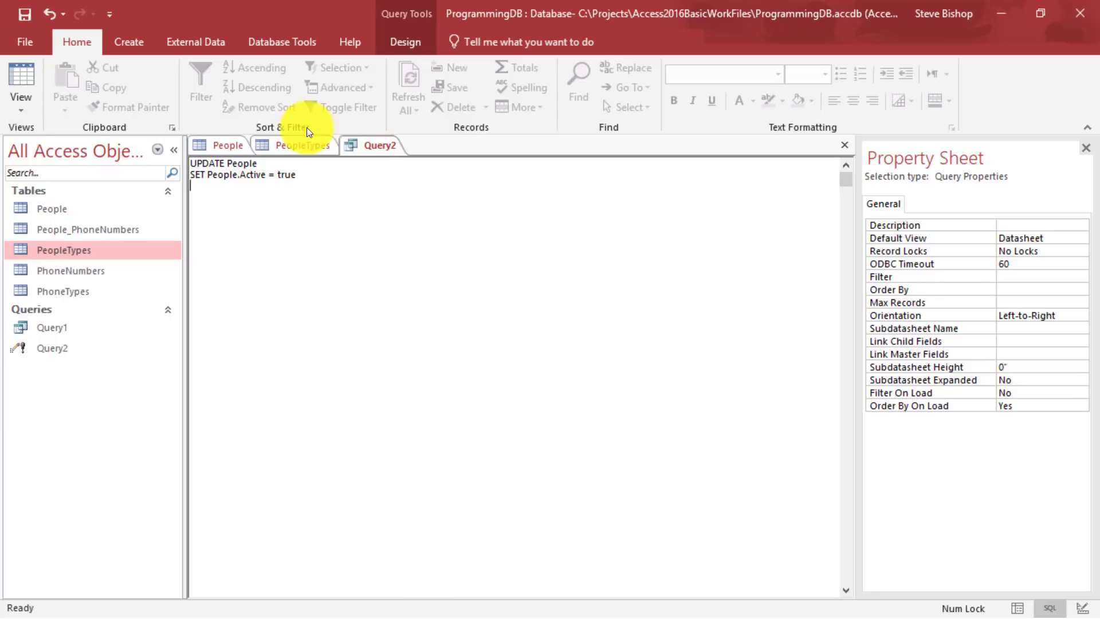
# Run the Active update query, accept the record changes, and check the Active and PersonType columns in the People table.
pyautogui.click(406, 40)
pyautogui.click(52, 74)
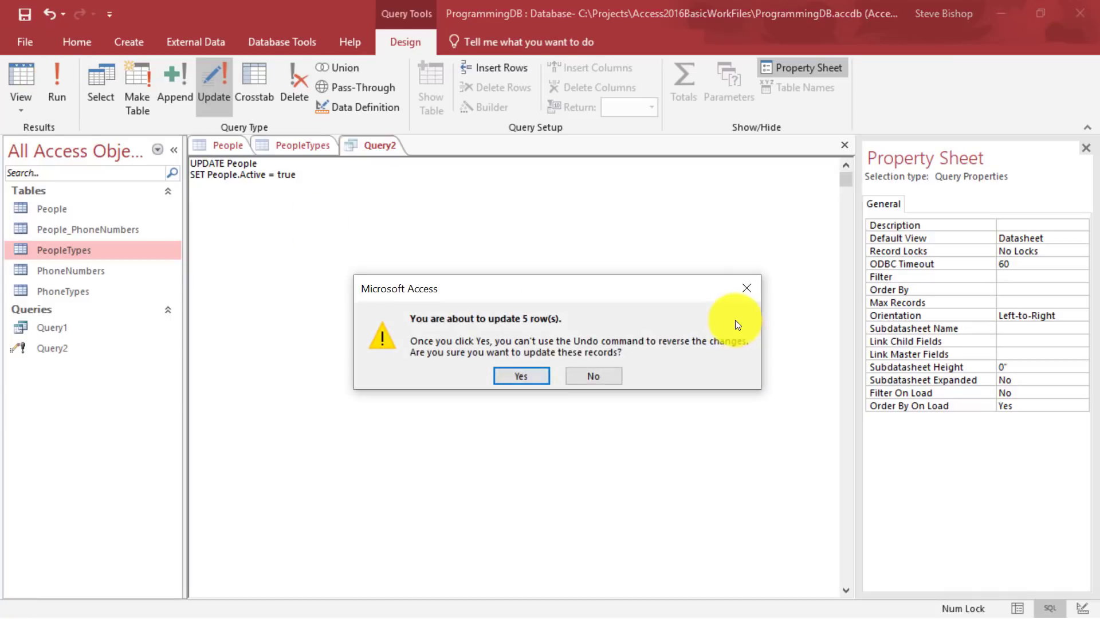
pyautogui.click(538, 379)
pyautogui.click(228, 148)
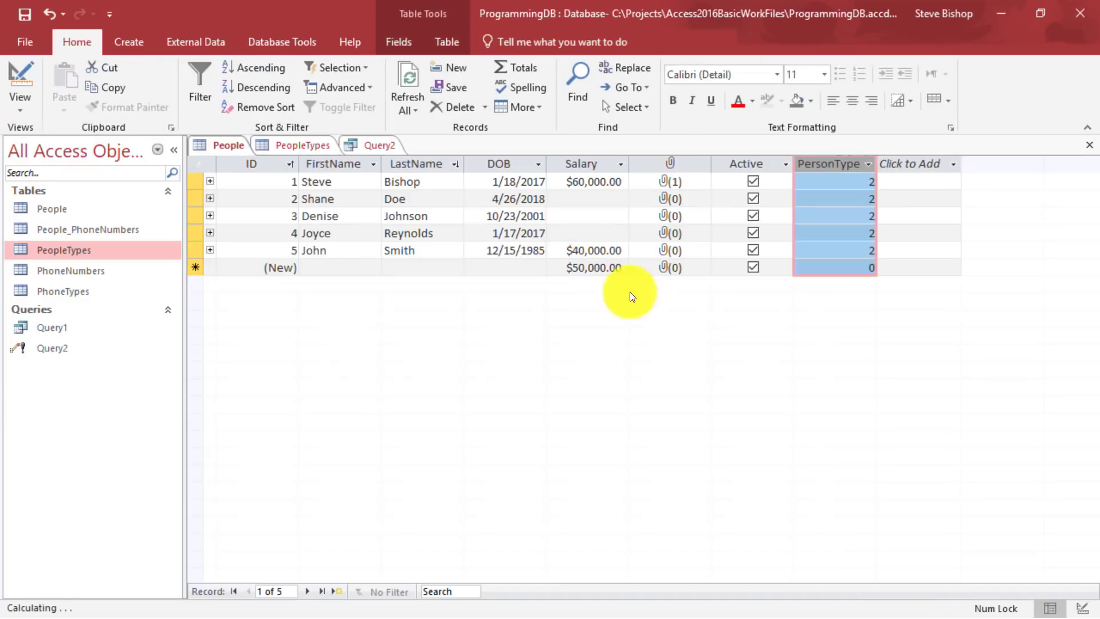
pyautogui.click(747, 162)
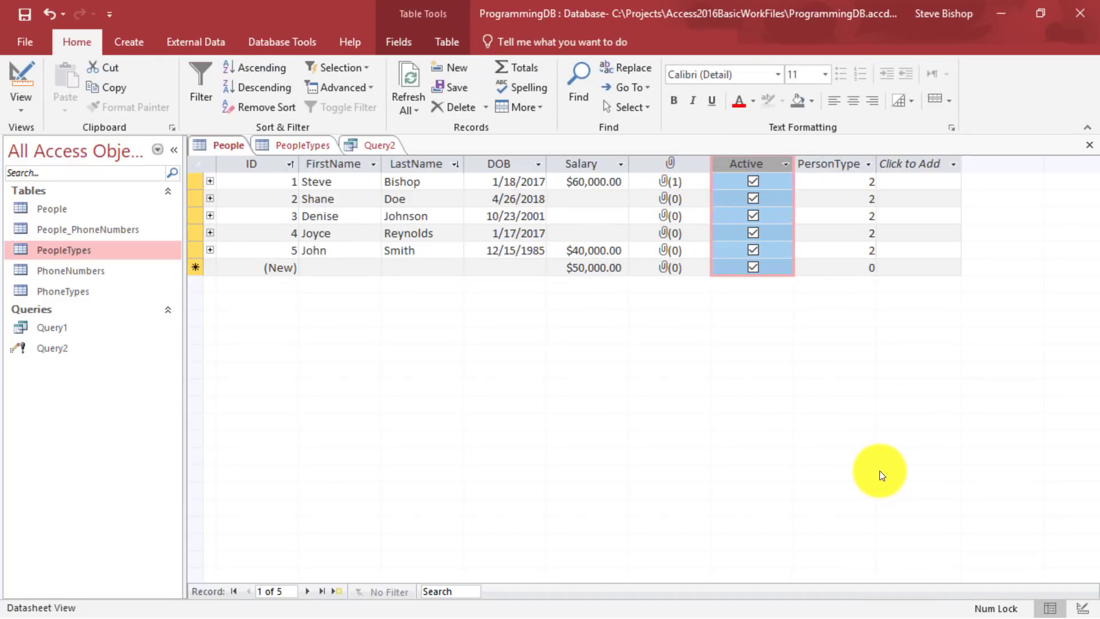
pyautogui.click(840, 164)
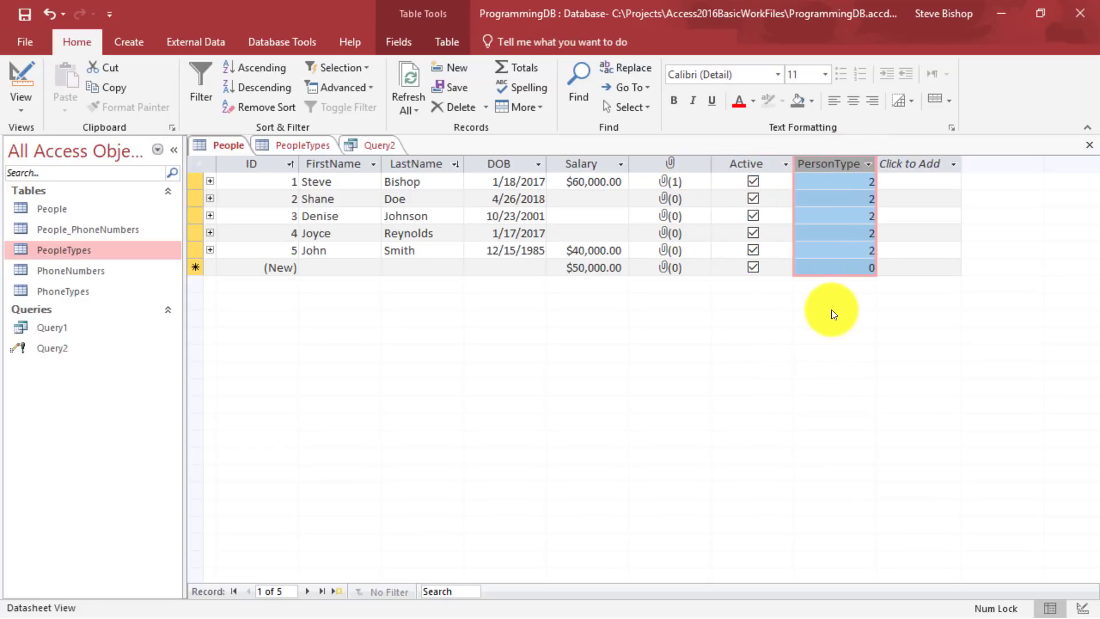
pyautogui.click(847, 181)
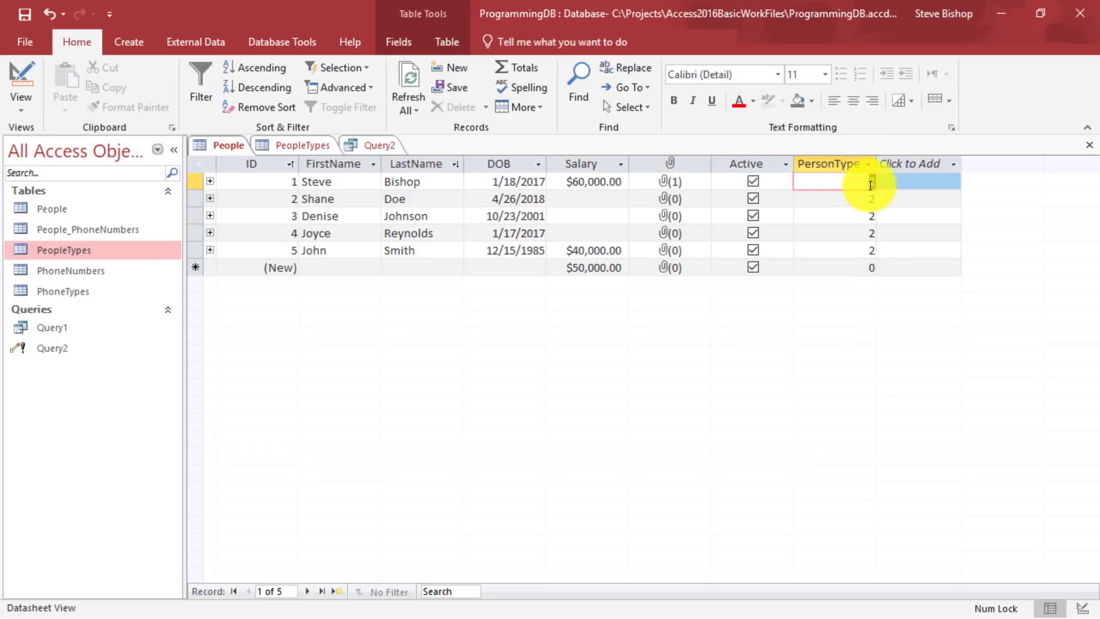
pyautogui.click(867, 250)
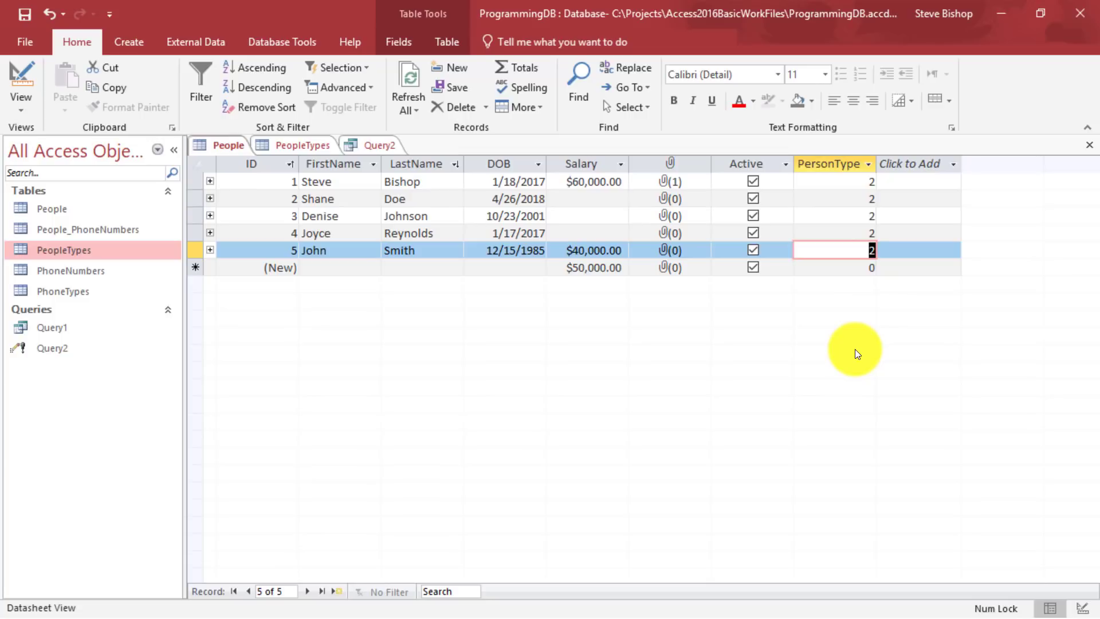
# Replace the Active assignment in Query2's SET clause with "People.PersonType = 4,", consulting the People table for the field.
pyautogui.click(367, 143)
pyautogui.click(516, 431)
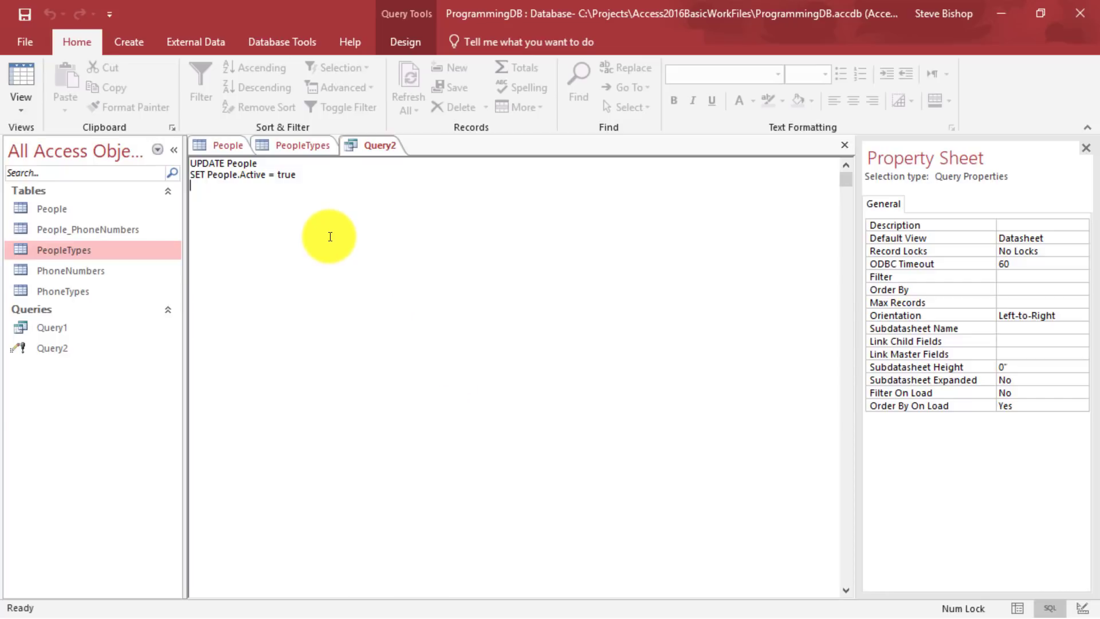
pyautogui.click(314, 174)
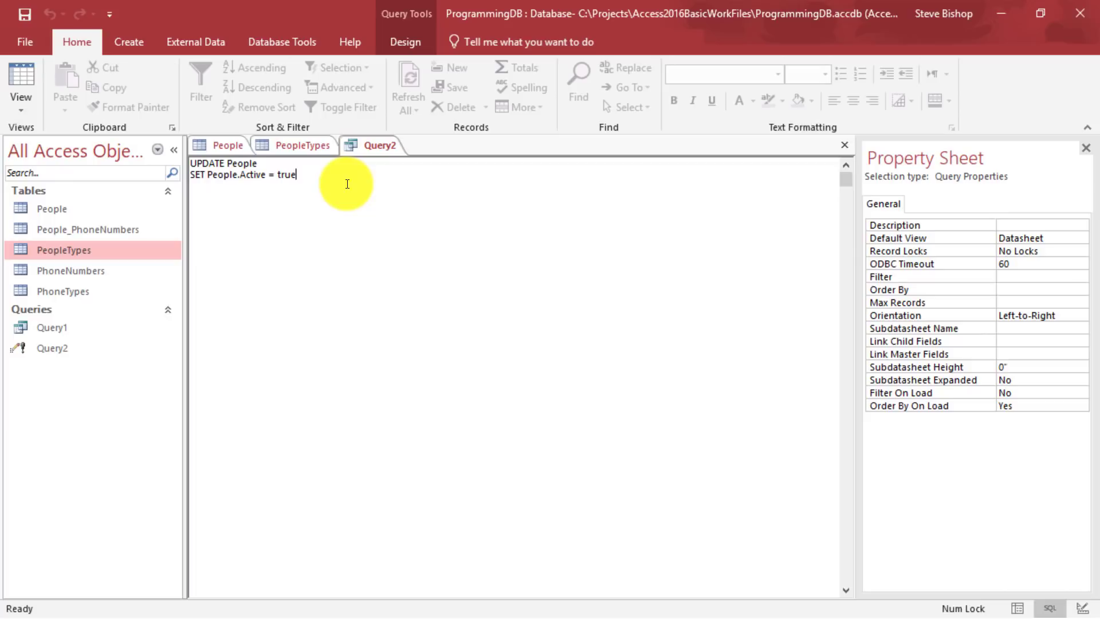
pyautogui.press('BackSpace')
pyautogui.press('BackSpace')
pyautogui.press('BackSpace')
pyautogui.press('BackSpace')
pyautogui.press('BackSpace')
pyautogui.press('BackSpace')
pyautogui.press('BackSpace')
pyautogui.press('BackSpace')
pyautogui.press('BackSpace')
pyautogui.press('BackSpace')
pyautogui.press('BackSpace')
pyautogui.press('BackSpace')
pyautogui.press('BackSpace')
pyautogui.press('BackSpace')
pyautogui.press('BackSpace')
pyautogui.press('BackSpace')
pyautogui.press('BackSpace')
pyautogui.write('ple.PersonType')
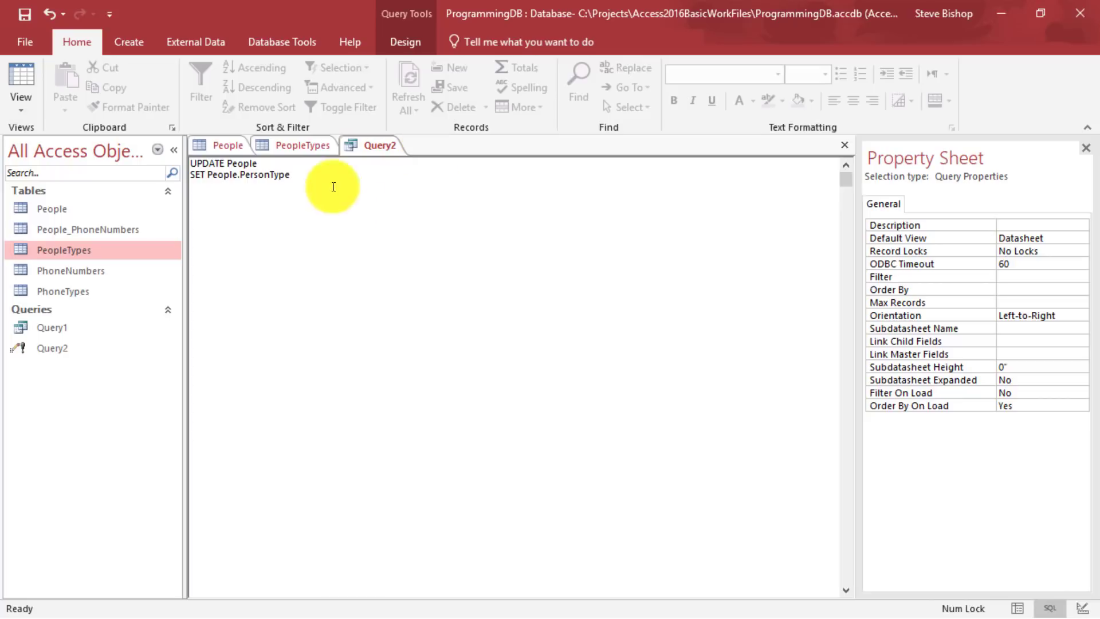
pyautogui.click(220, 144)
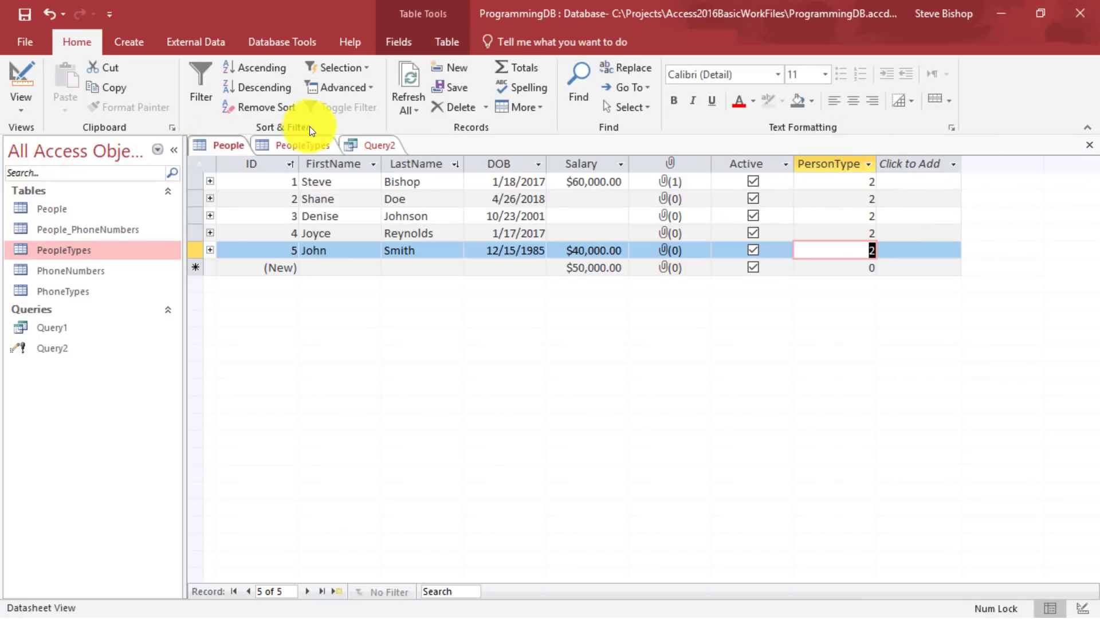
pyautogui.click(373, 142)
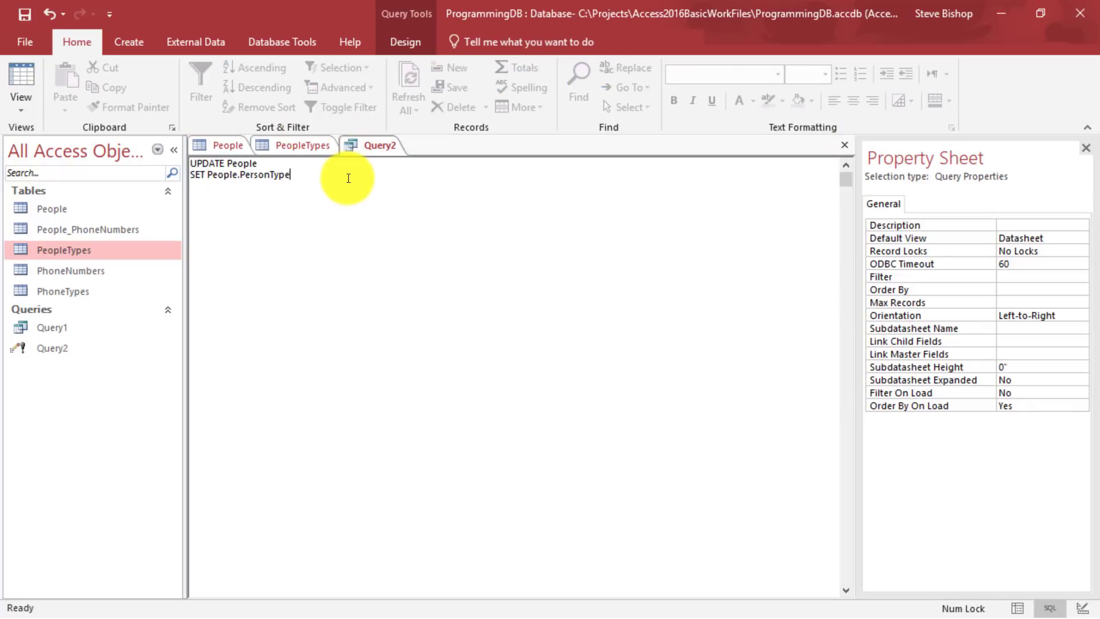
pyautogui.write('= 4,')
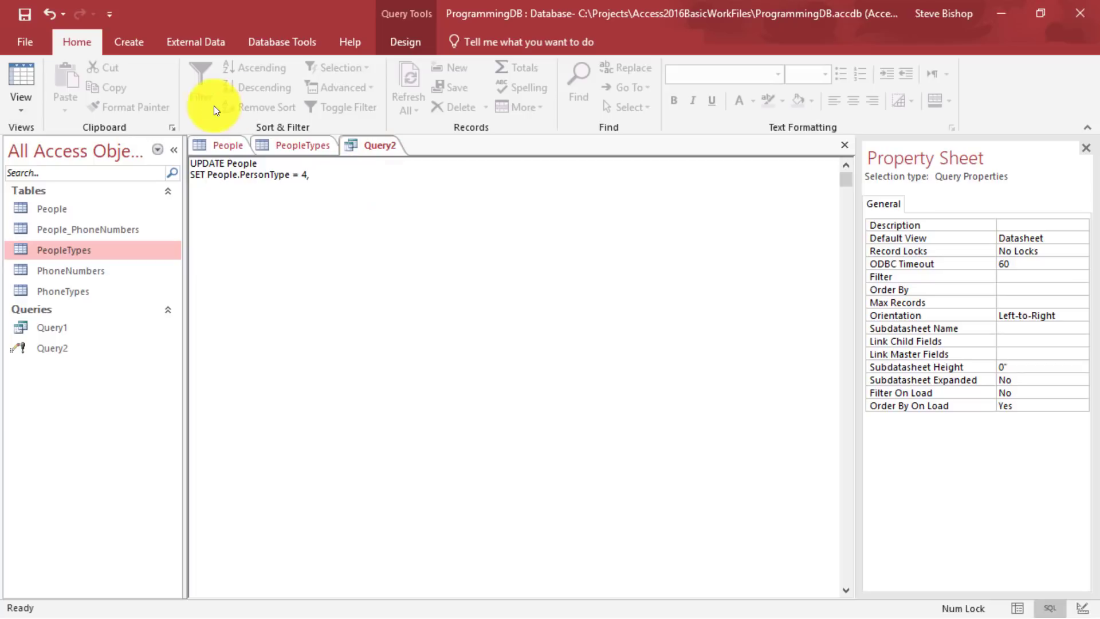
# Look over the PersonType values in the People table and add a conflicting second assignment, People.PersonType = 1, to the SET clause.
pyautogui.click(228, 145)
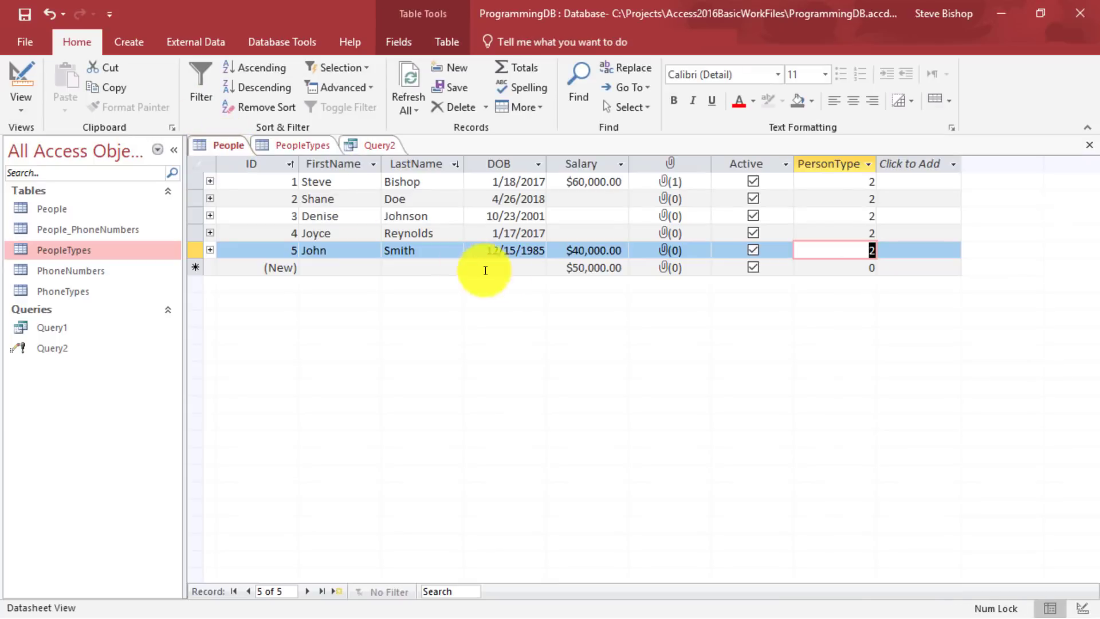
pyautogui.click(856, 181)
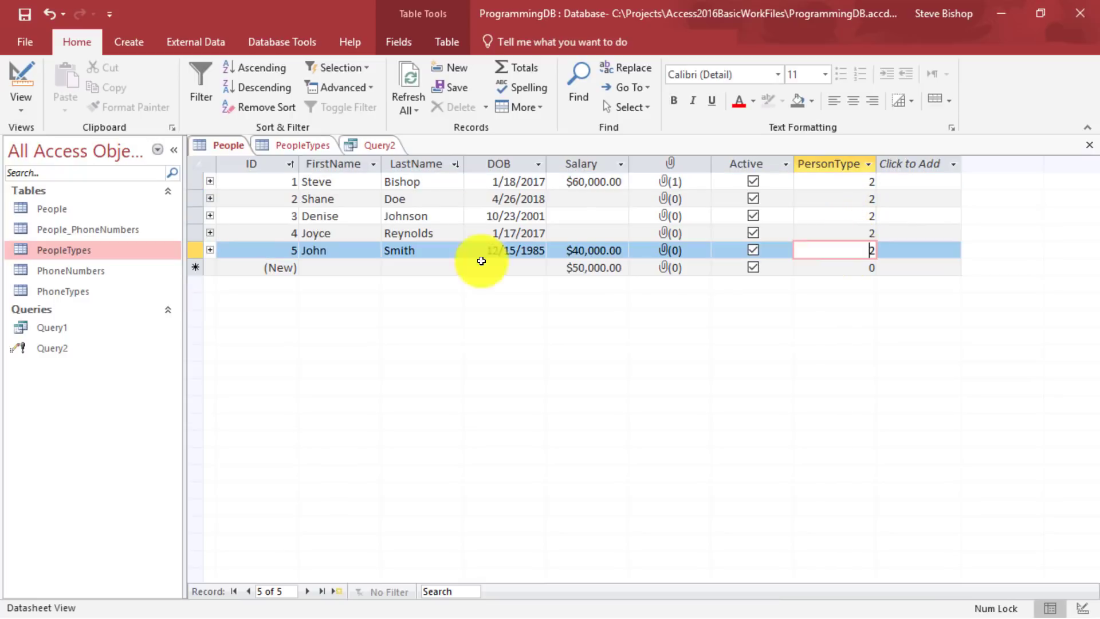
pyautogui.click(853, 250)
pyautogui.click(386, 147)
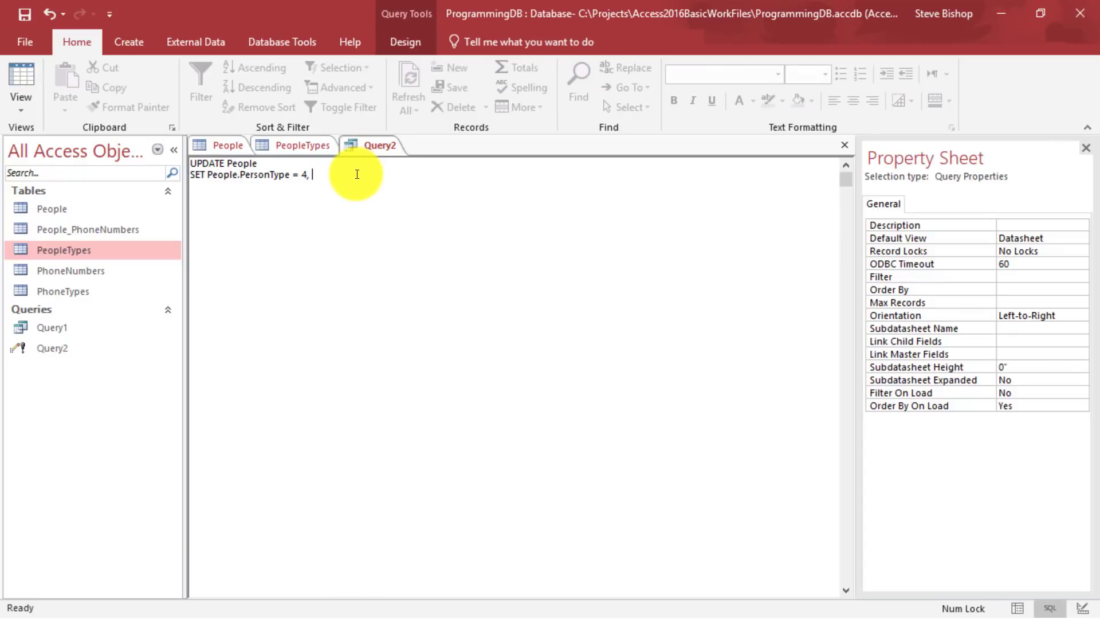
pyautogui.write('People.PersonType = 1')
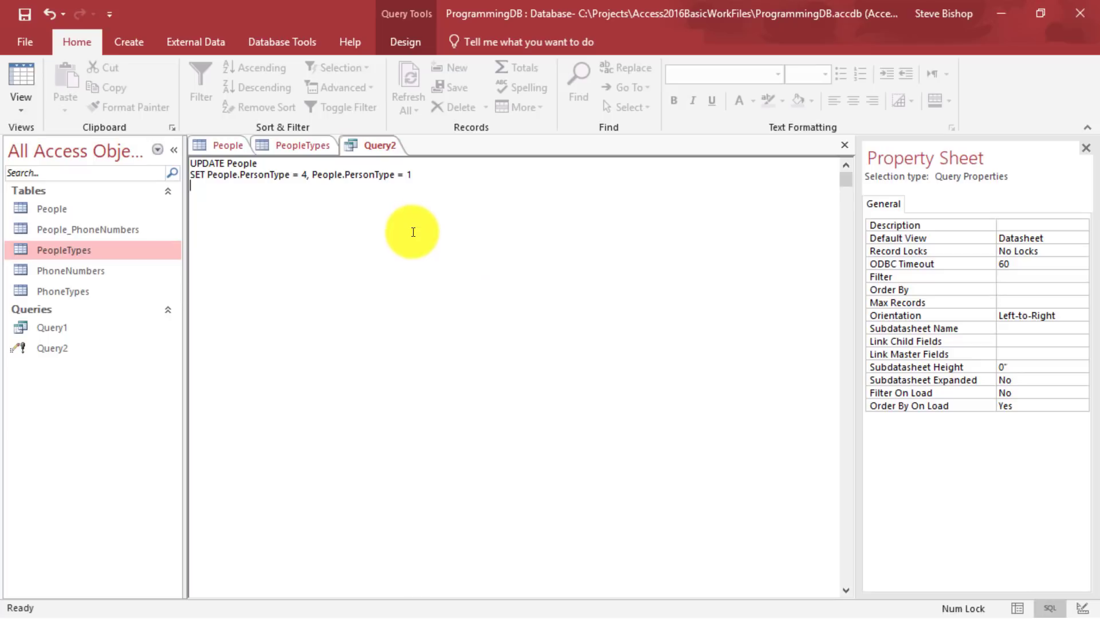
# Remove the comma and the second PersonType assignment from the SET clause, keeping People.PersonType = 4.
pyautogui.moveTo(307, 174); pyautogui.dragTo(193, 173)
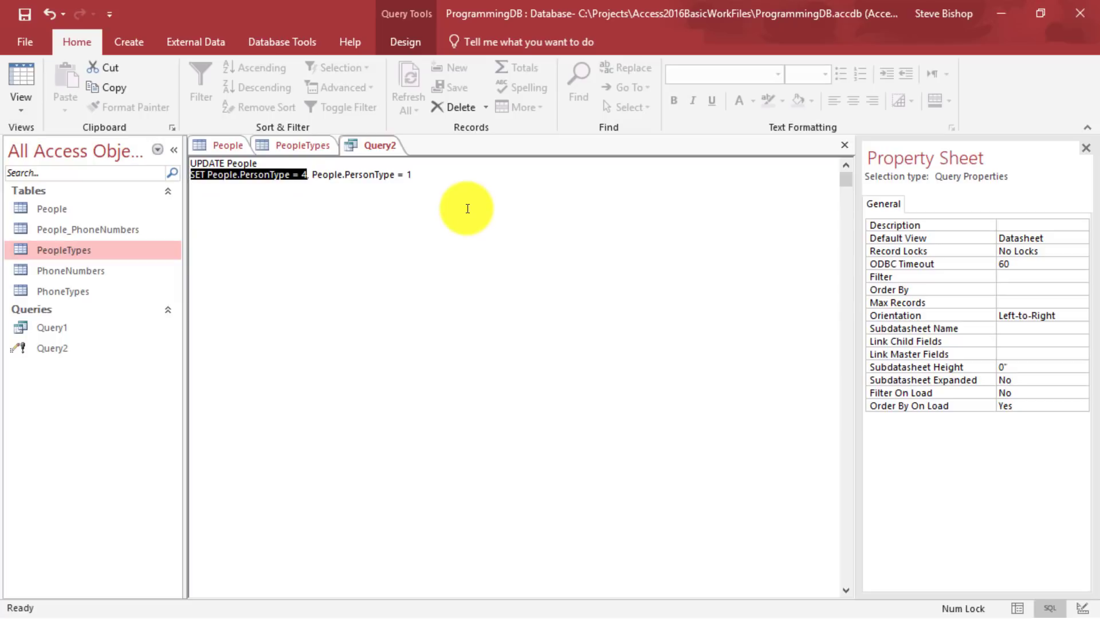
pyautogui.click(467, 209)
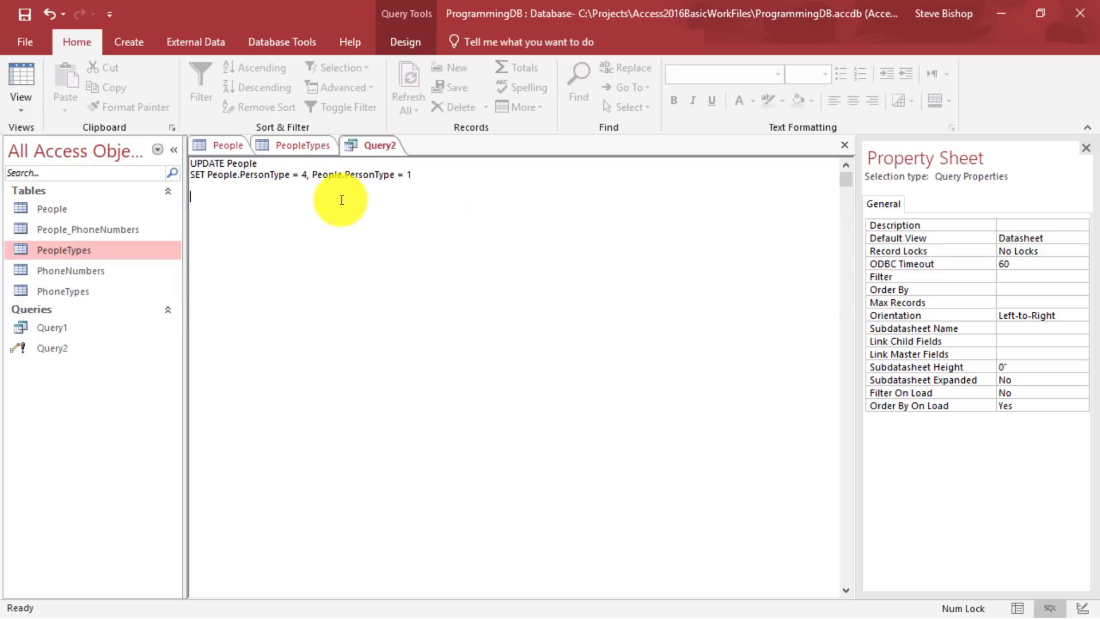
pyautogui.moveTo(306, 174); pyautogui.dragTo(430, 173)
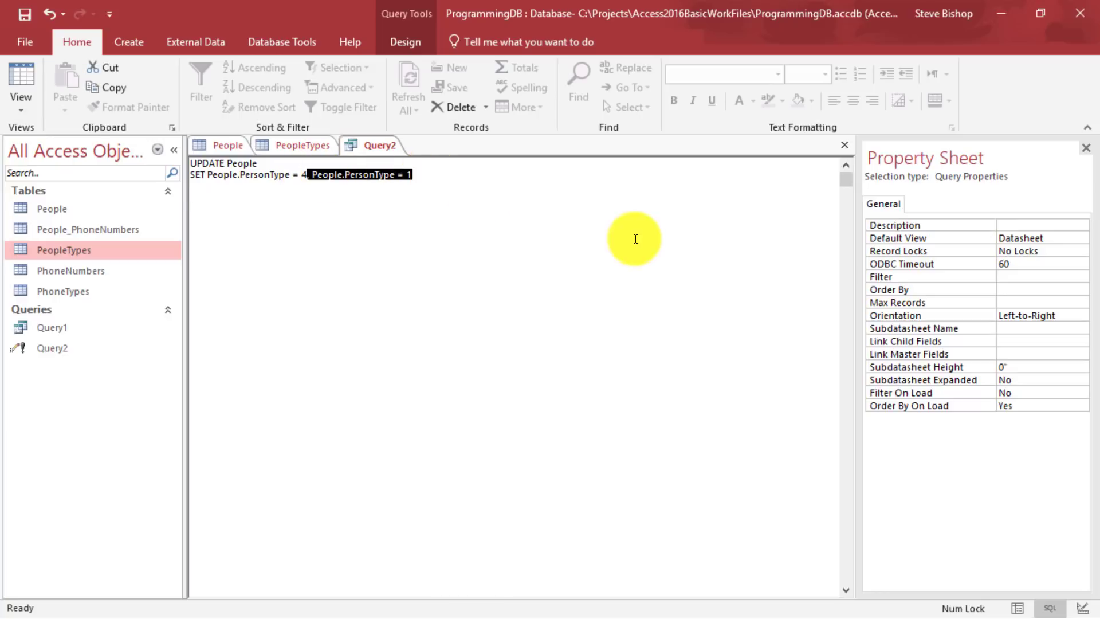
pyautogui.press('Delete')
# Add the line "WHERE People.Id = 1" below the SET clause, checking the matching ID in the People table.
pyautogui.press('Return')
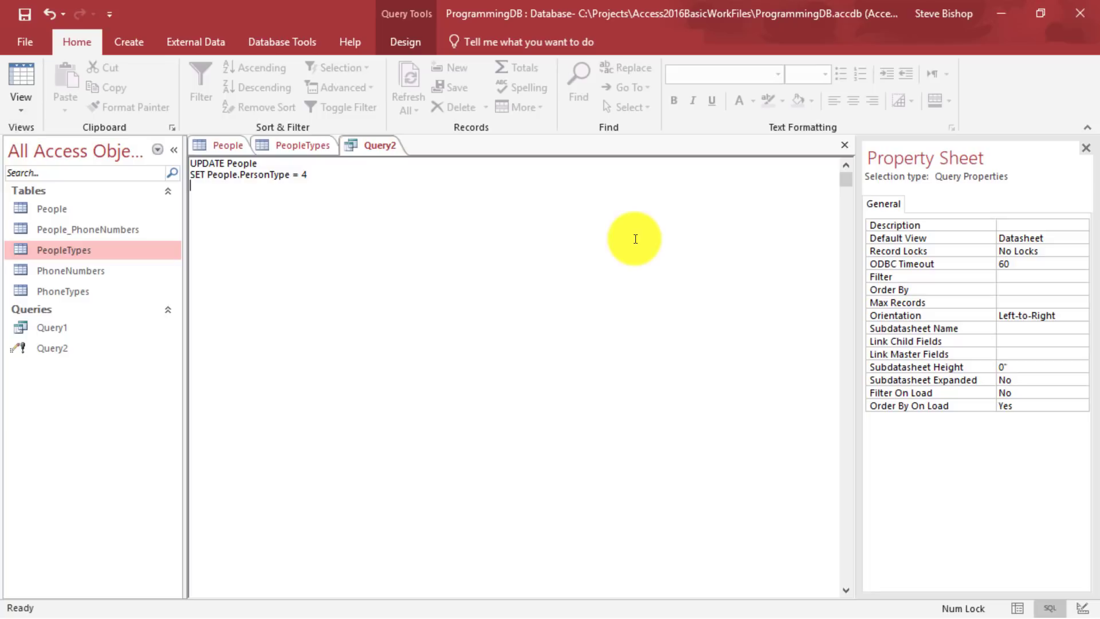
pyautogui.write('WHERE People.Id = 1')
pyautogui.click(243, 148)
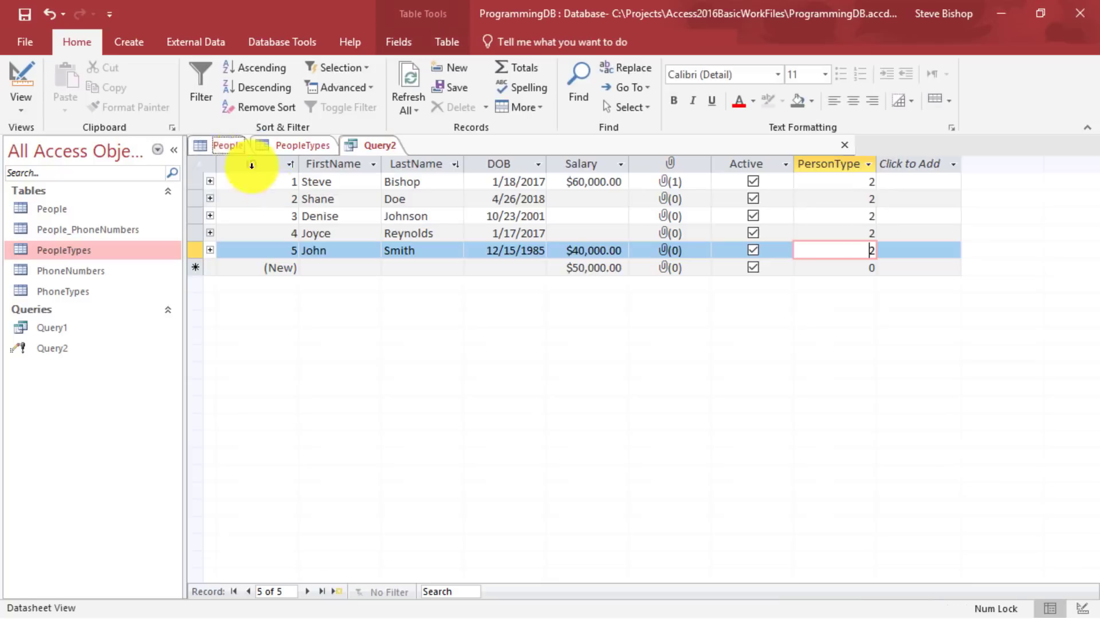
pyautogui.click(232, 181)
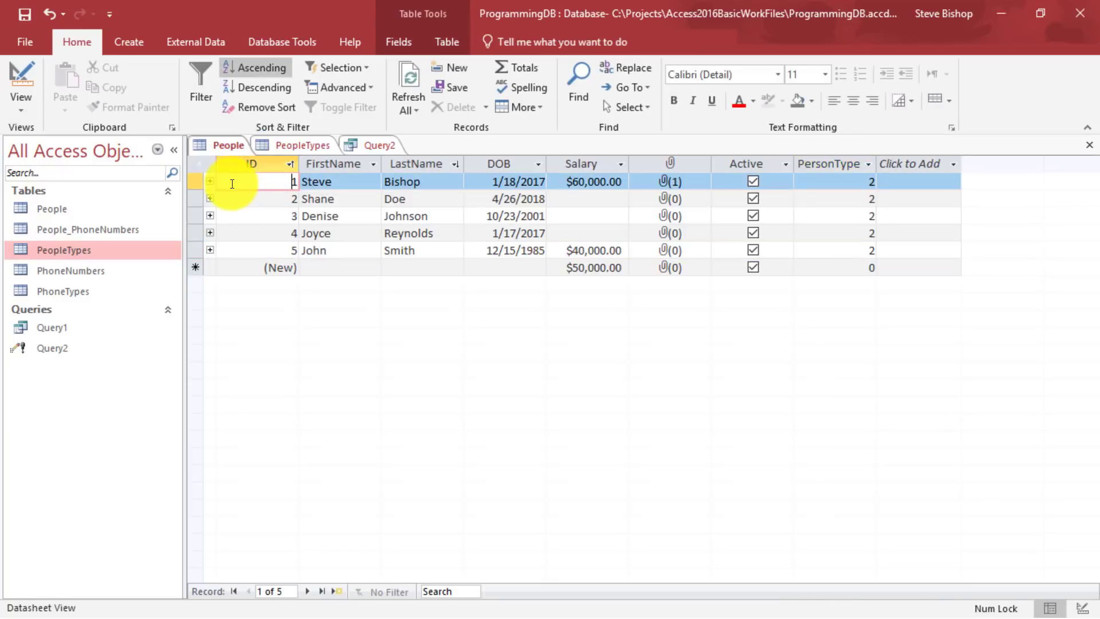
pyautogui.click(378, 143)
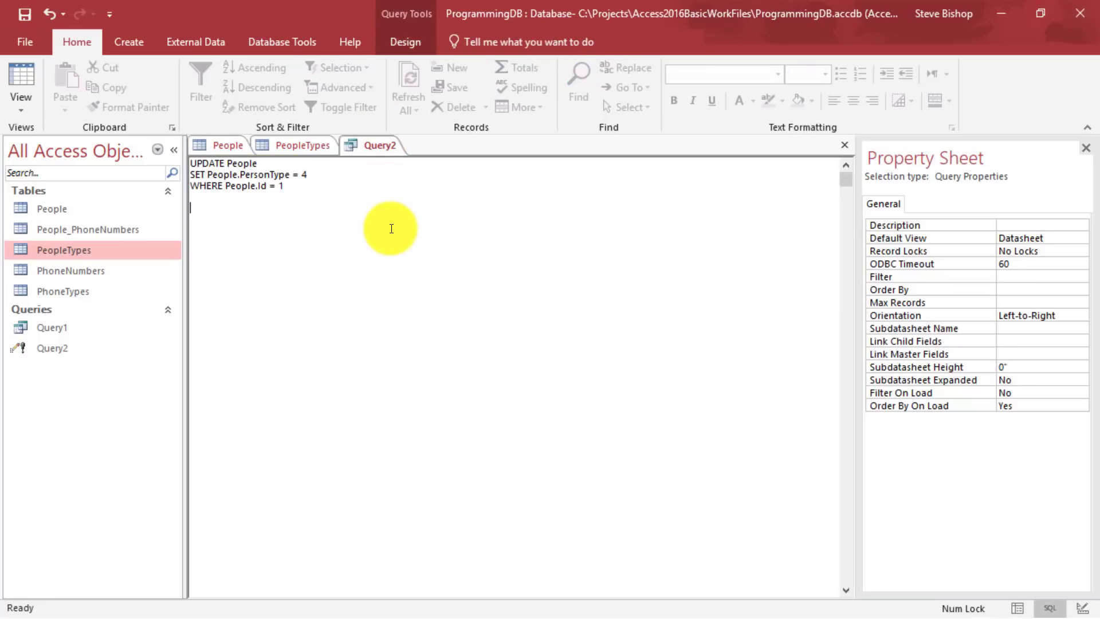
# Run the filtered update query, accept the record change, and compare the PersonType values across the People table's records.
pyautogui.click(393, 32)
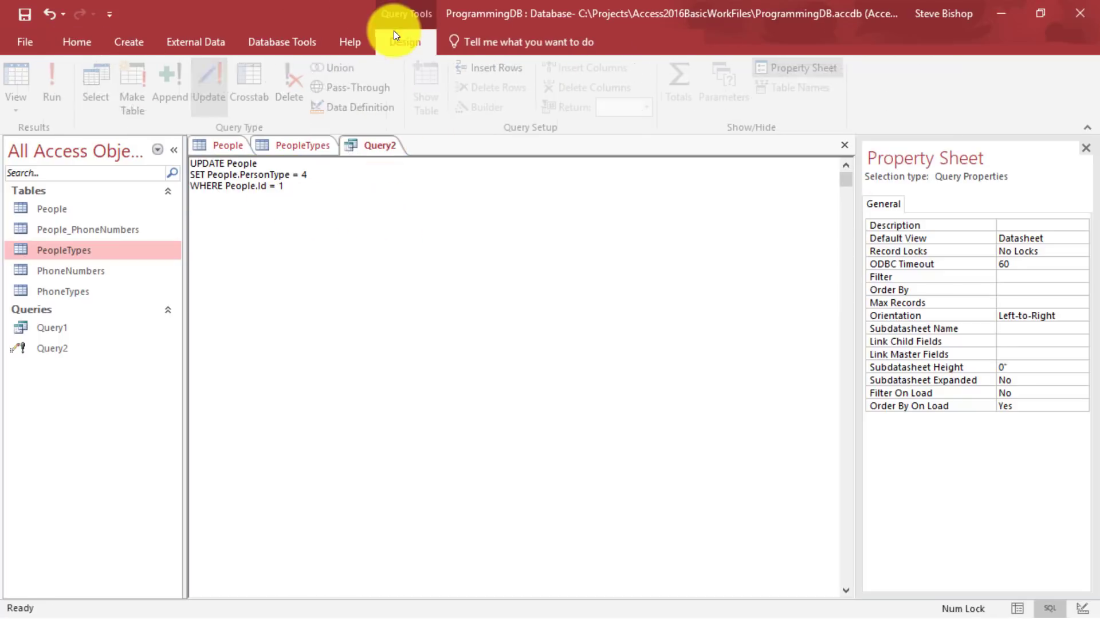
pyautogui.click(49, 89)
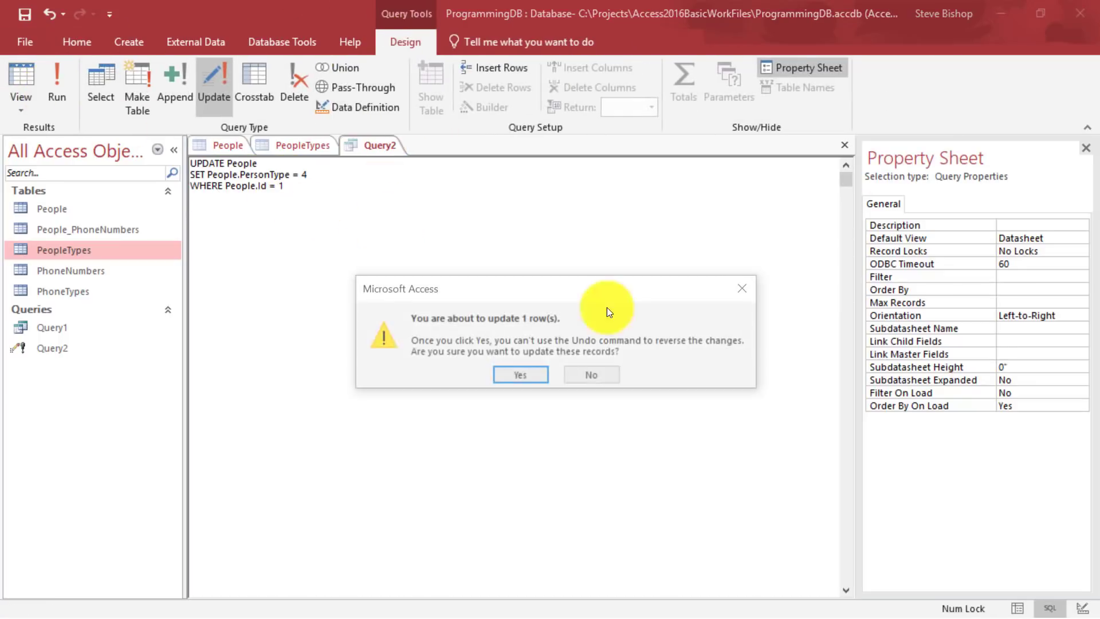
pyautogui.click(509, 372)
pyautogui.click(223, 145)
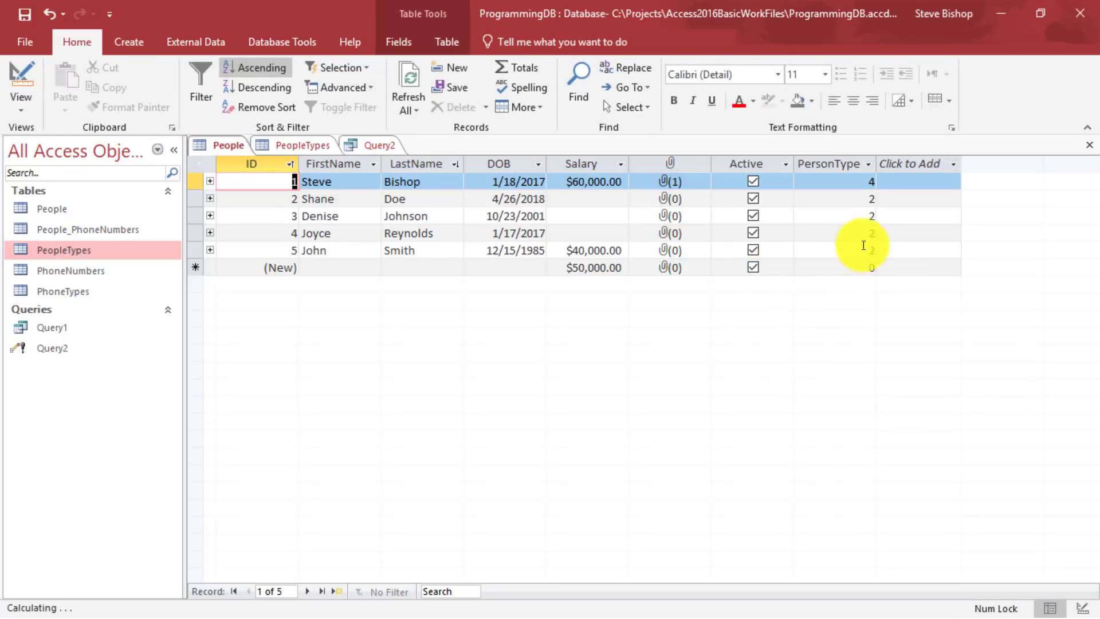
pyautogui.click(850, 177)
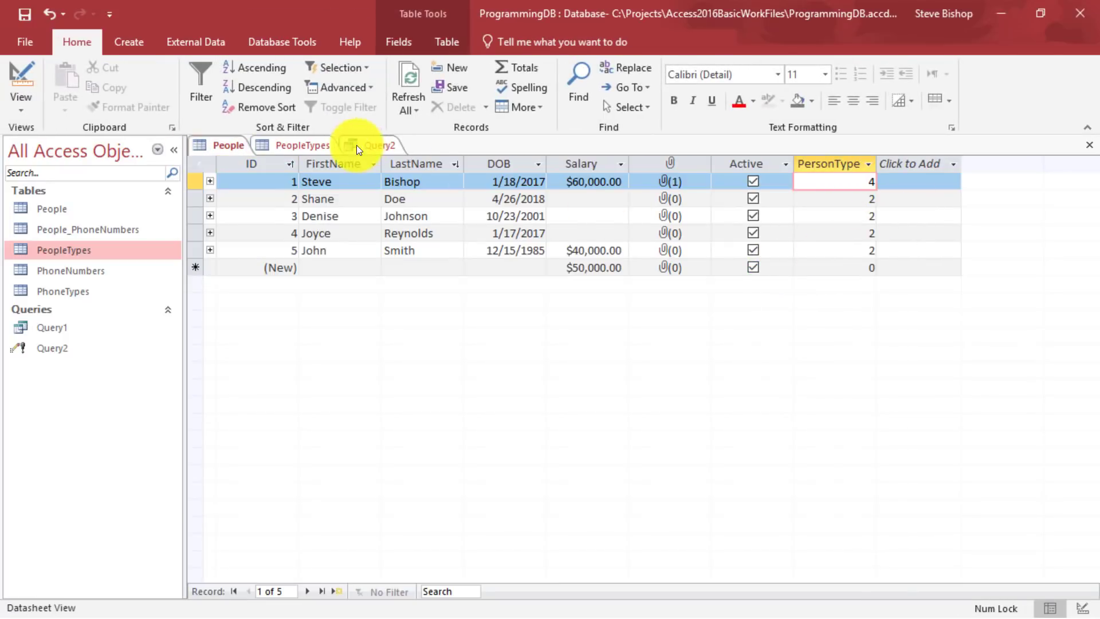
pyautogui.click(371, 146)
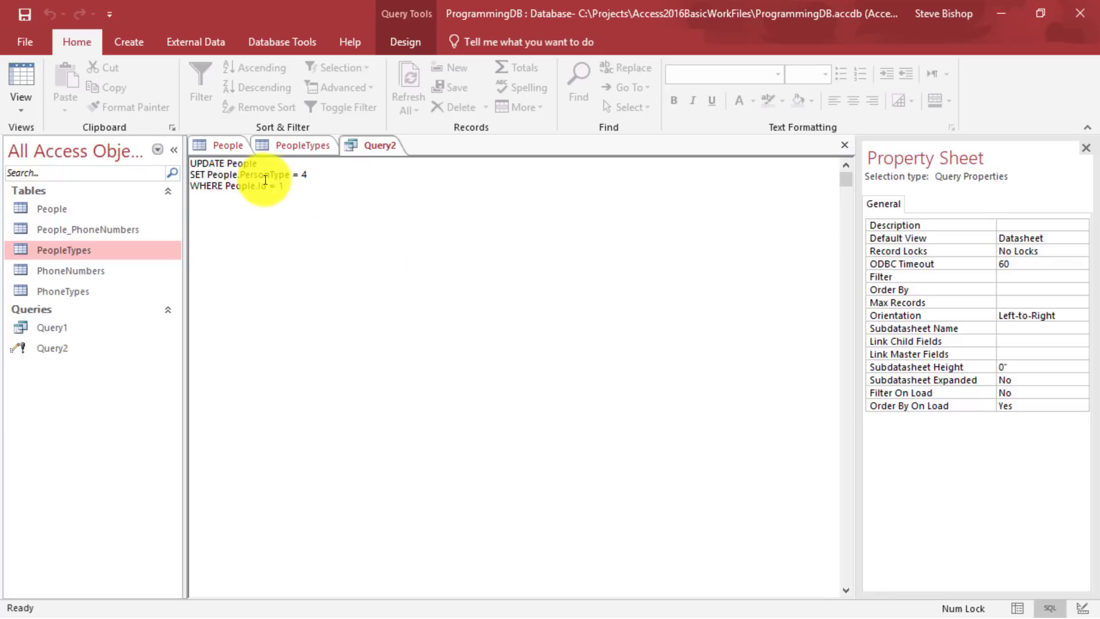
pyautogui.click(232, 145)
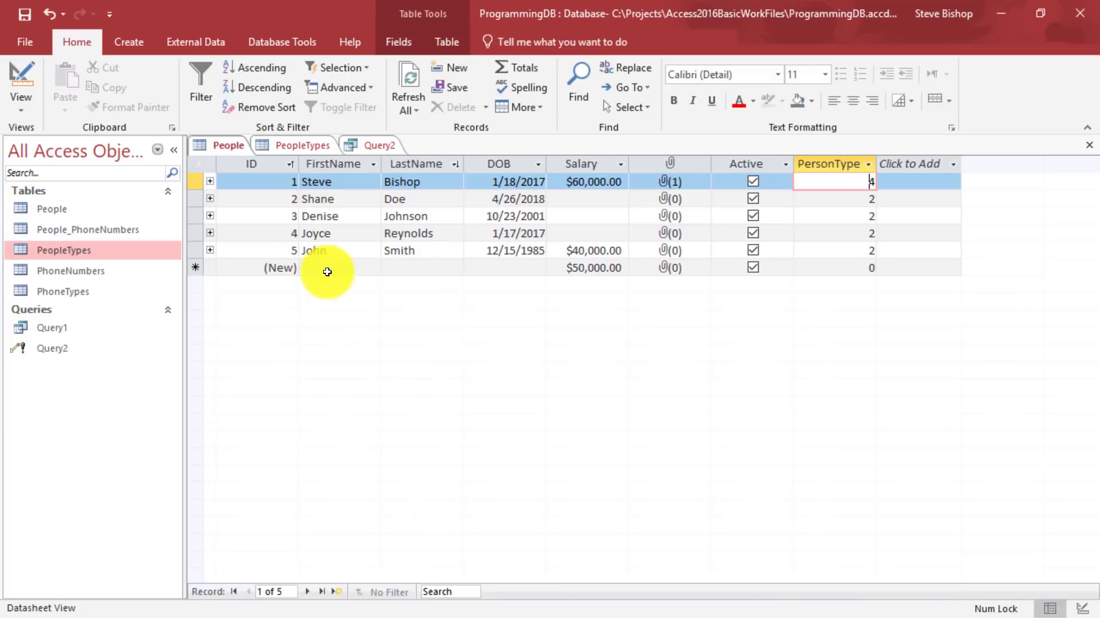
pyautogui.click(319, 250)
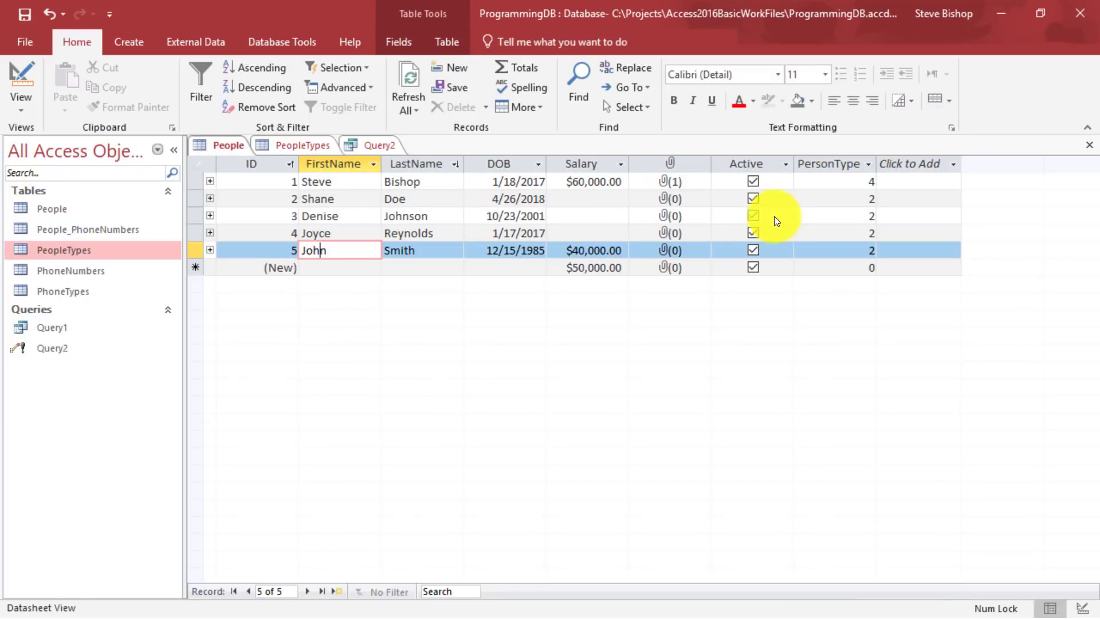
# Edit Query2's SQL so the SET clause assigns People.PersonType = 1 and the WHERE clause filters on People.Id = 5.
pyautogui.click(373, 144)
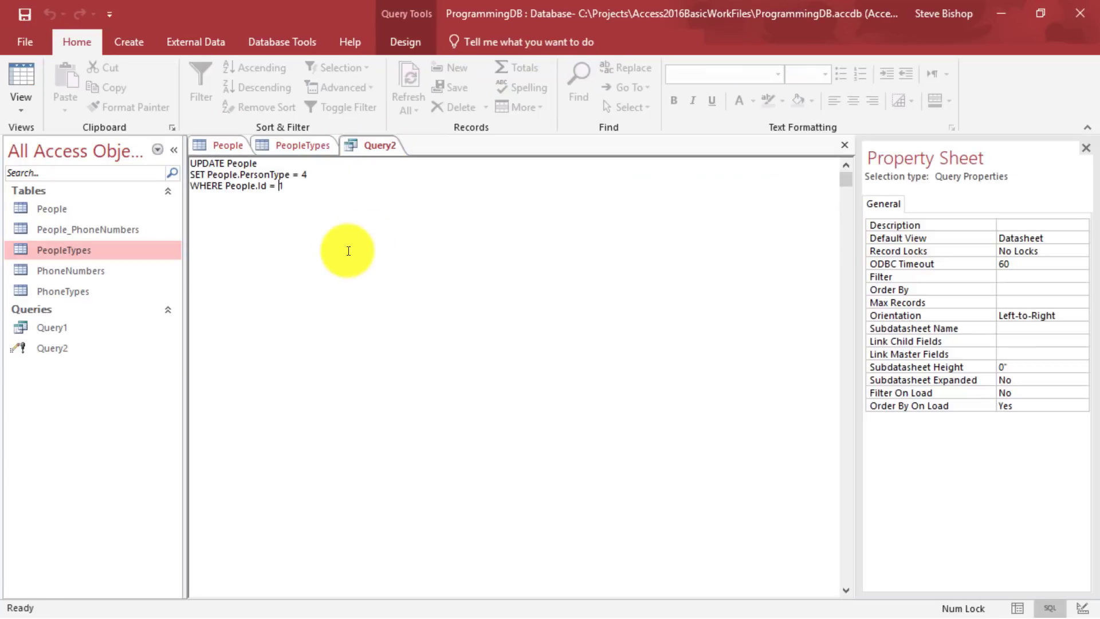
pyautogui.click(284, 187)
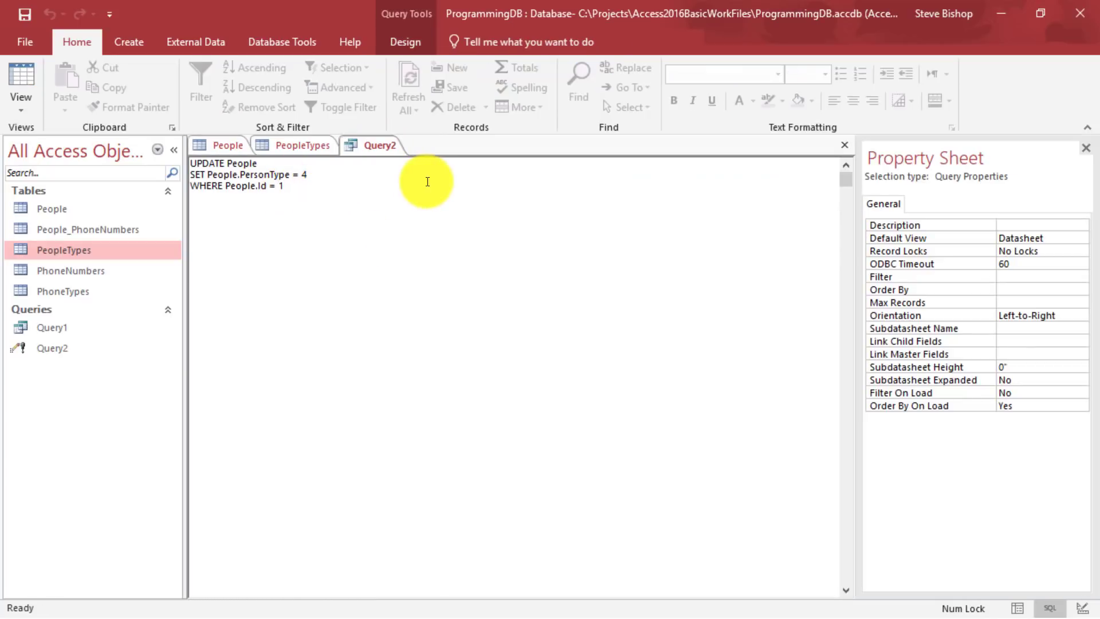
pyautogui.press('BackSpace')
pyautogui.write('5')
pyautogui.click(308, 174)
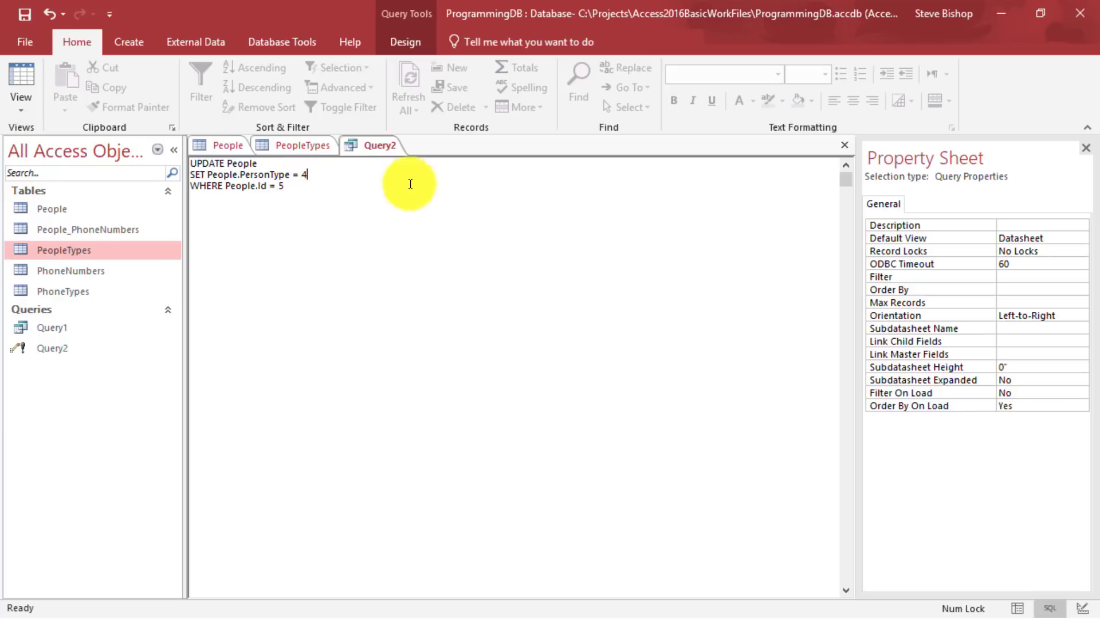
pyautogui.press('BackSpace')
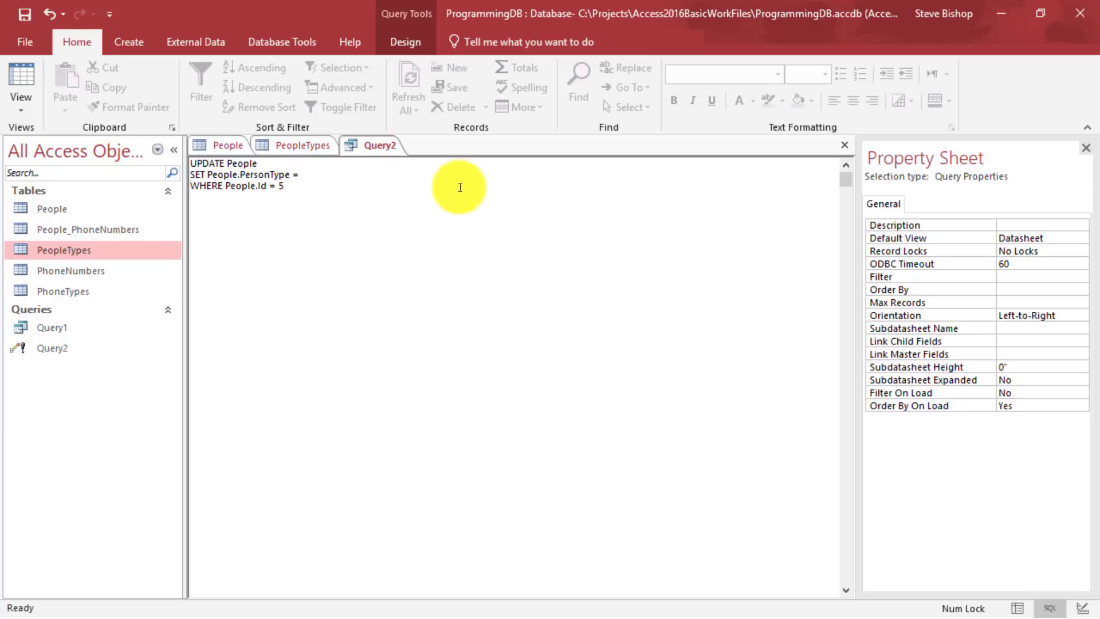
pyautogui.write('1')
pyautogui.click(462, 223)
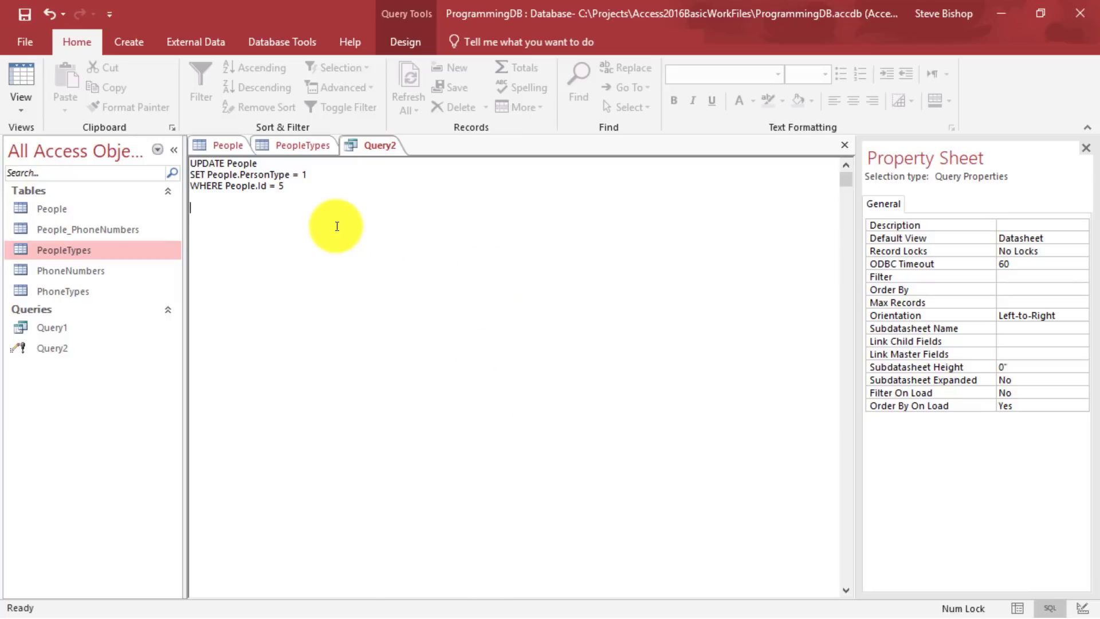
# Run the edited update query, accept the record change, and check the PersonType values in the People table.
pyautogui.click(401, 42)
pyautogui.click(57, 86)
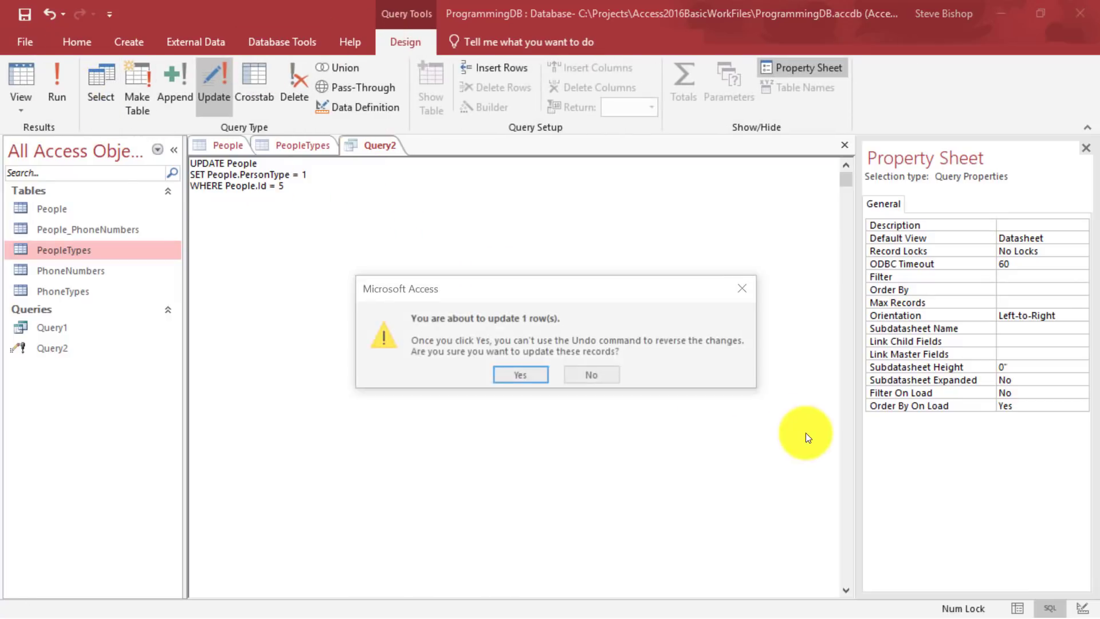
pyautogui.click(531, 377)
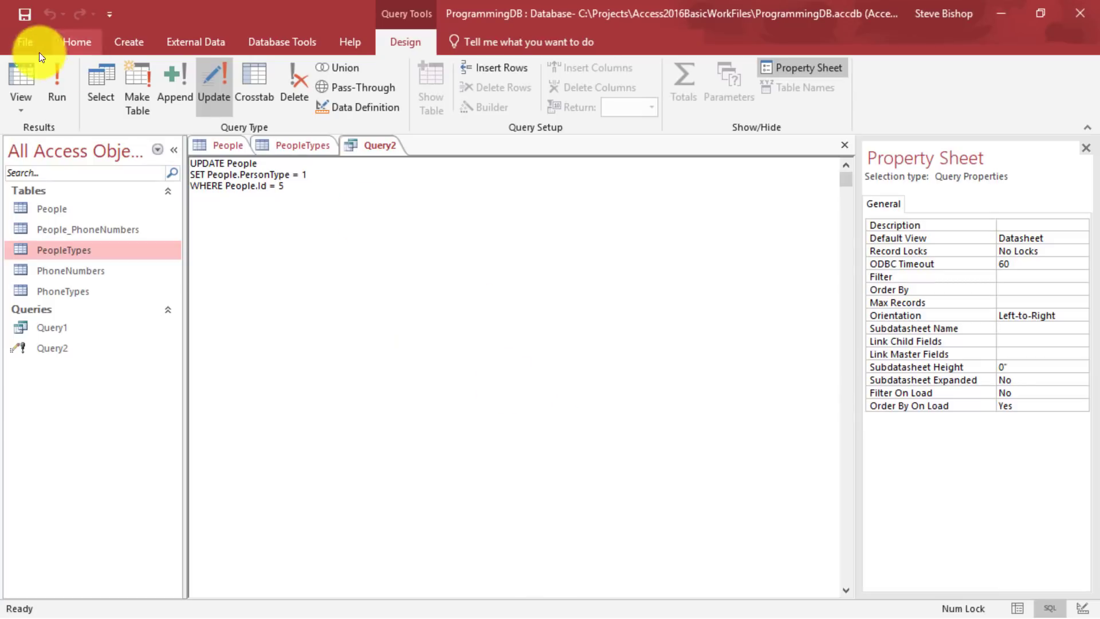
pyautogui.click(225, 145)
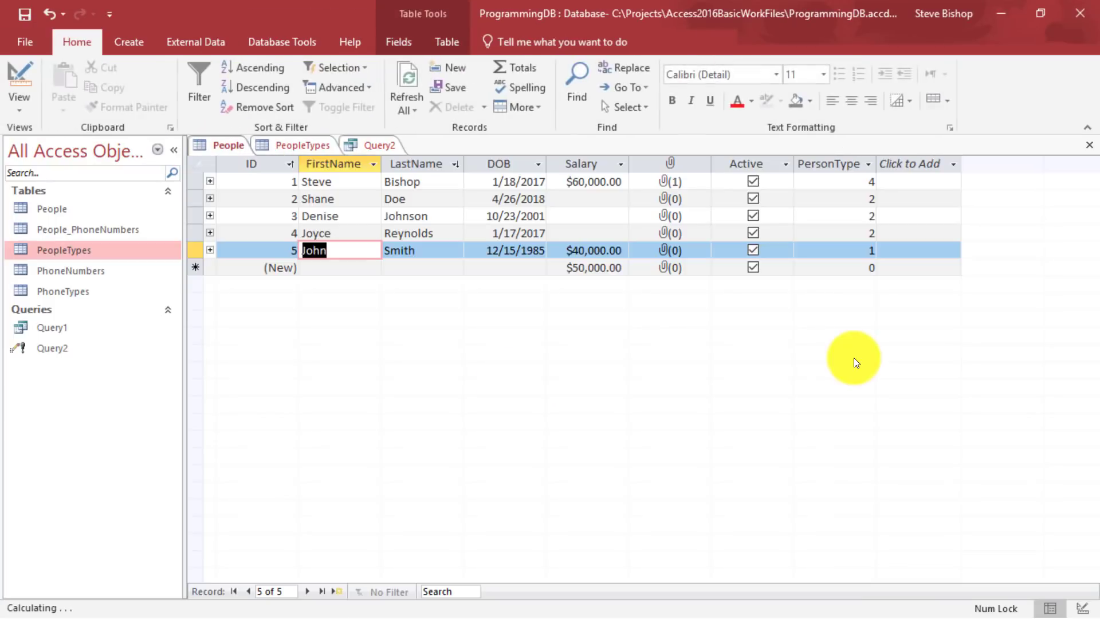
pyautogui.click(862, 181)
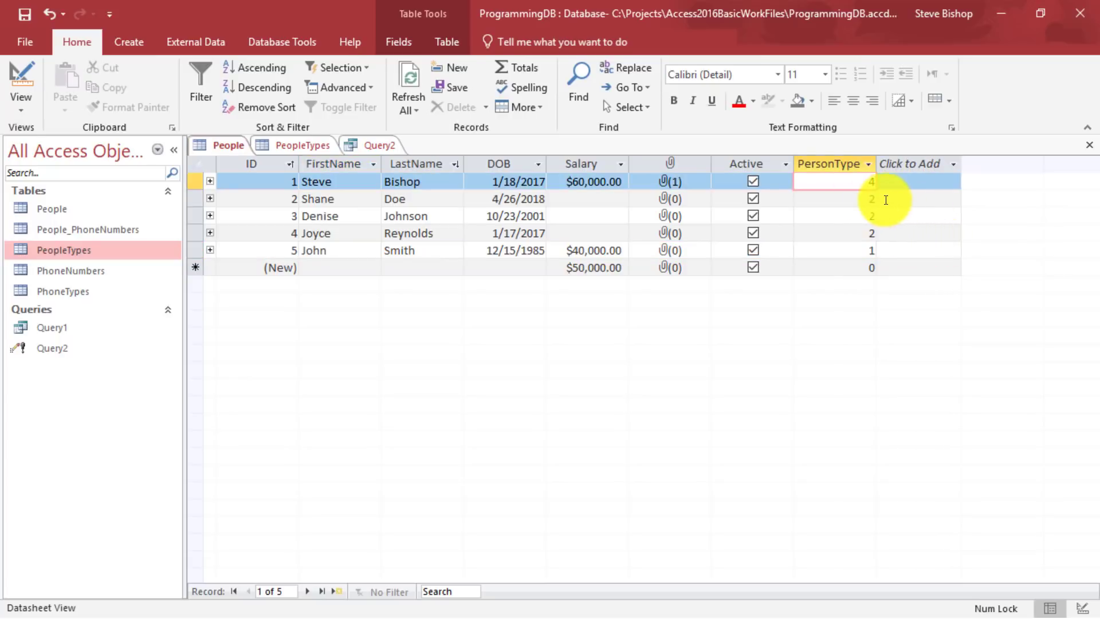
# Compare the type IDs and names in PeopleTypes with the PersonType values of the People records.
pyautogui.click(357, 148)
pyautogui.click(315, 147)
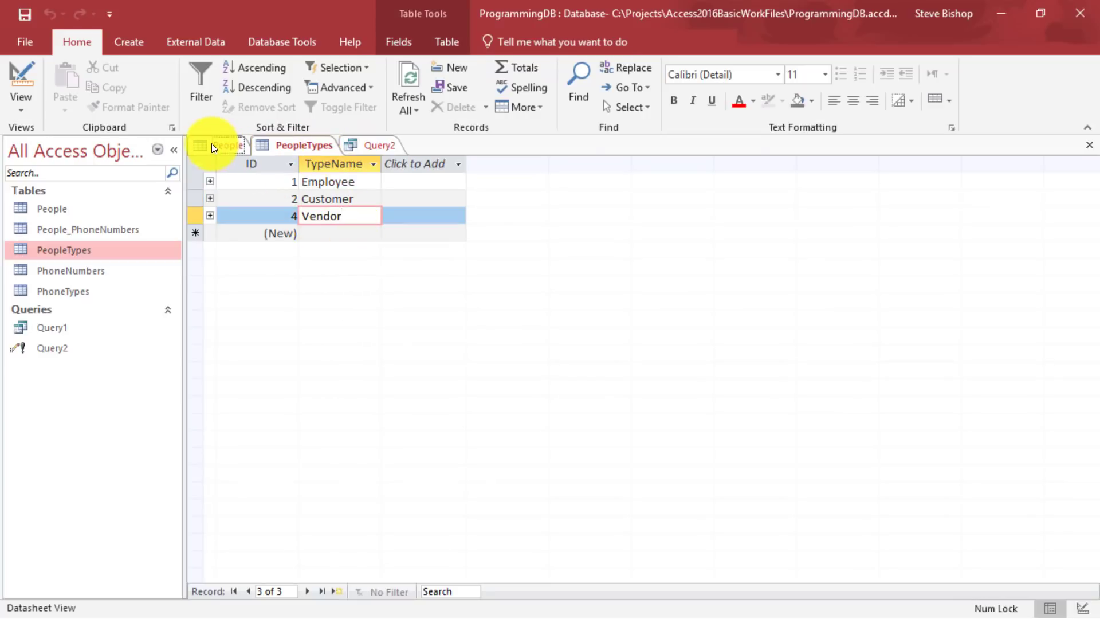
pyautogui.click(211, 144)
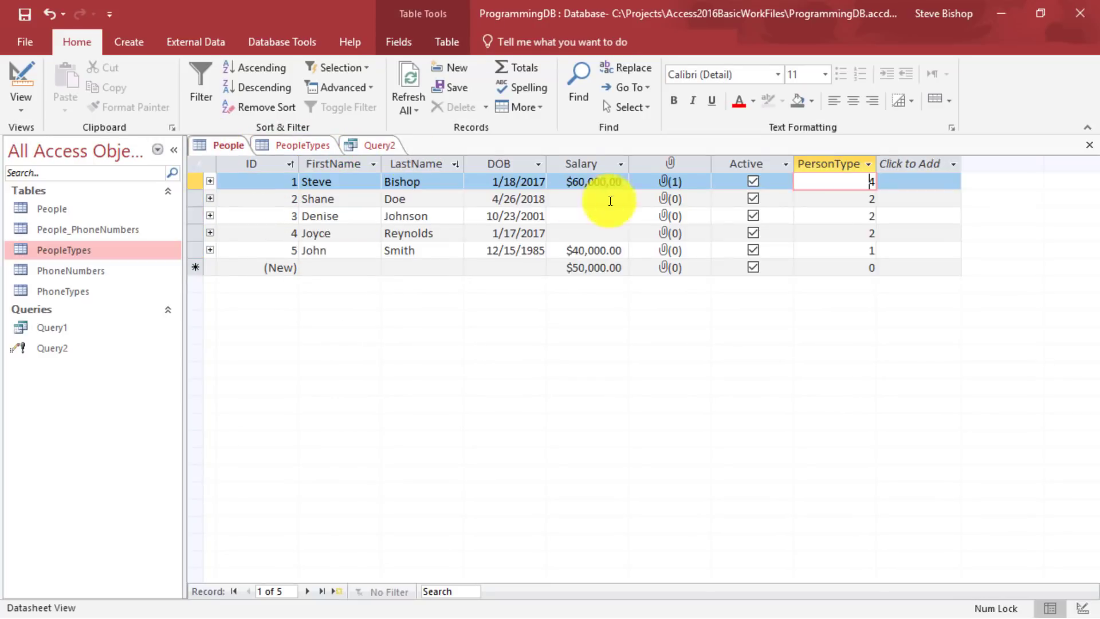
pyautogui.click(859, 252)
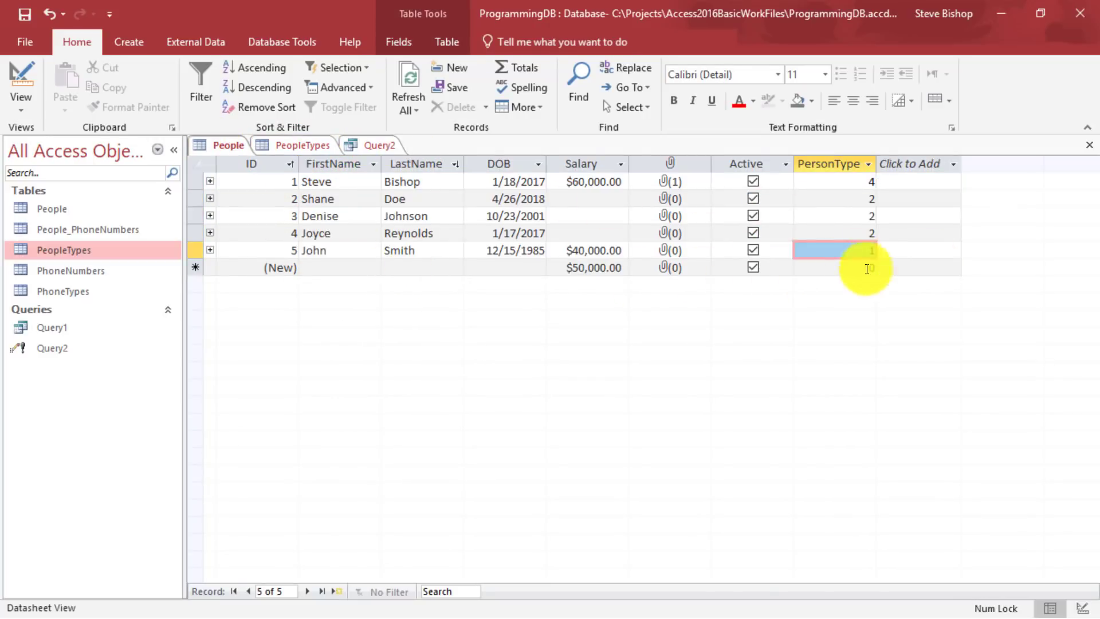
pyautogui.click(836, 198)
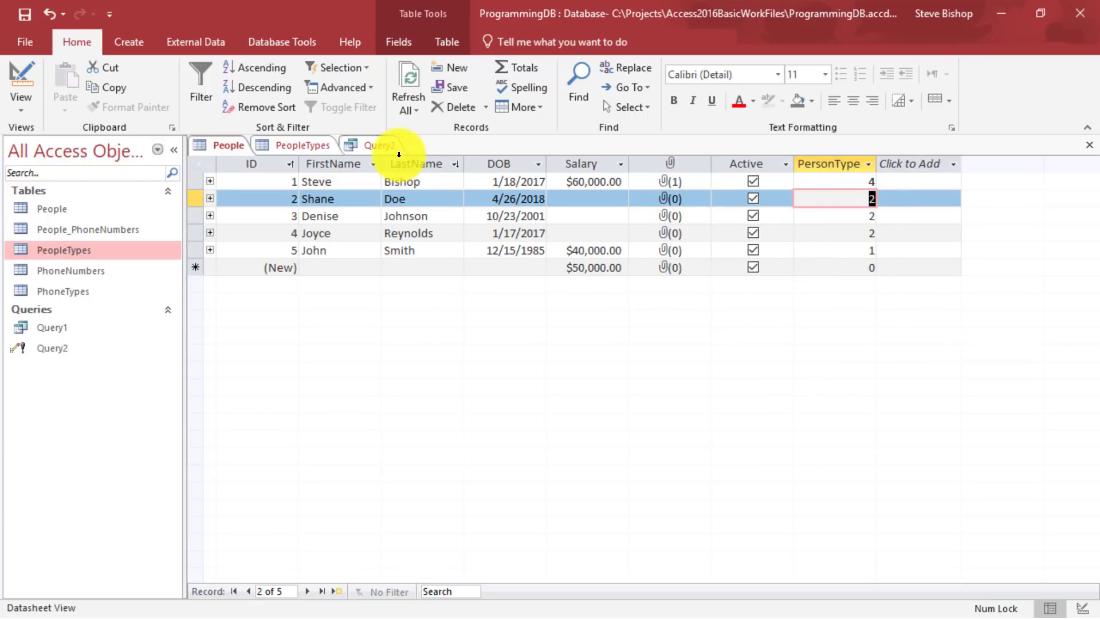
# Show Query2 in Design View and examine PersonType's Update To value and the Id field's criteria.
pyautogui.click(375, 144)
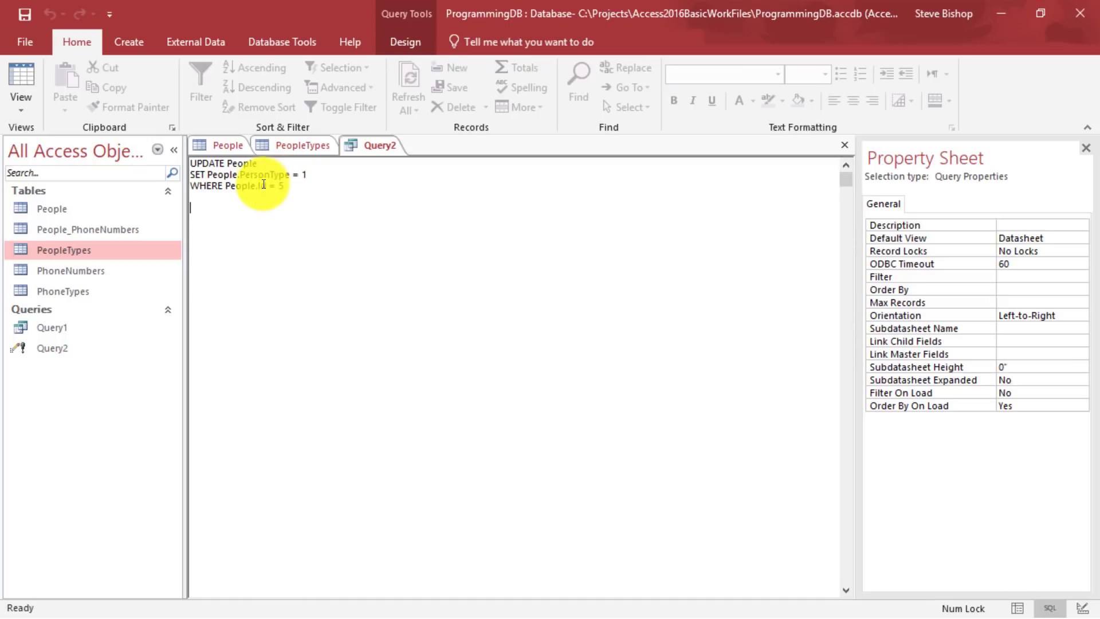
pyautogui.rightClick(381, 146)
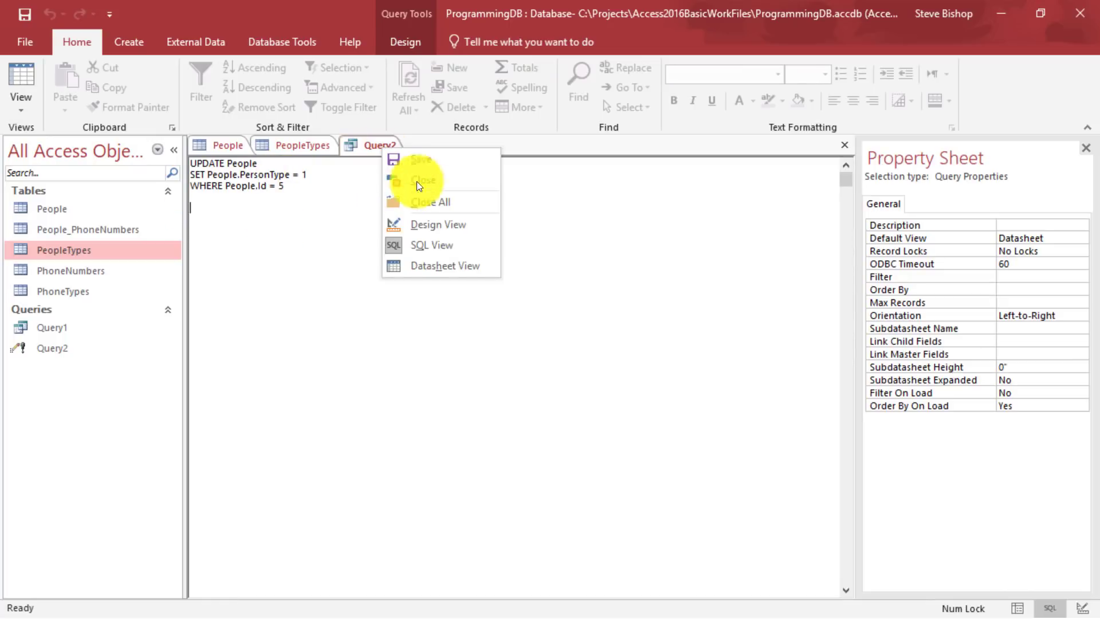
pyautogui.click(435, 222)
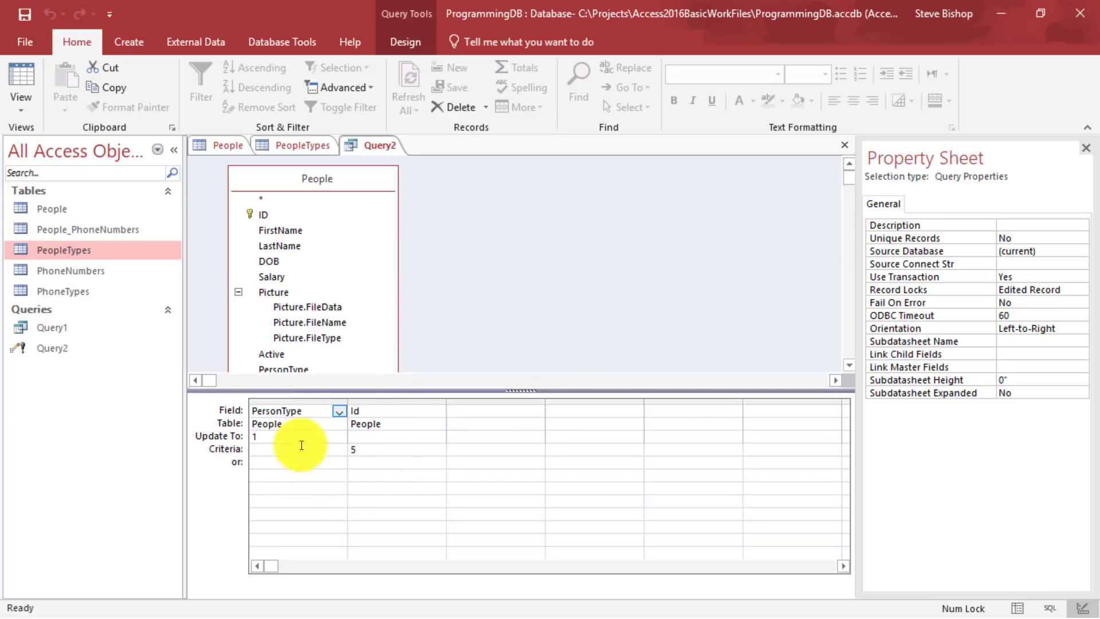
pyautogui.click(260, 437)
pyautogui.click(381, 449)
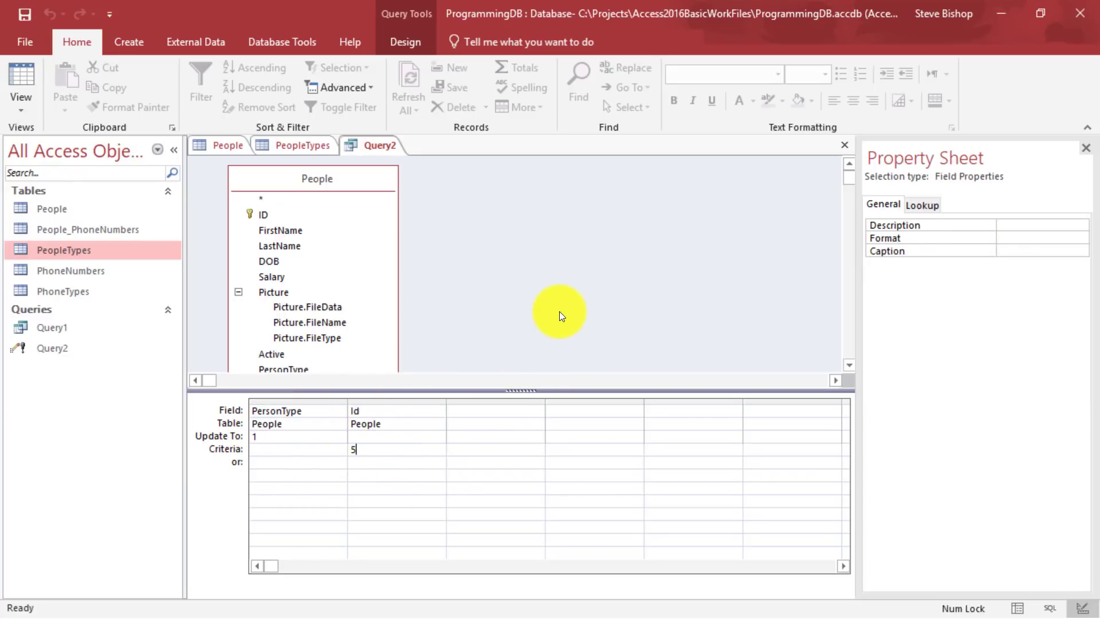
pyautogui.click(389, 34)
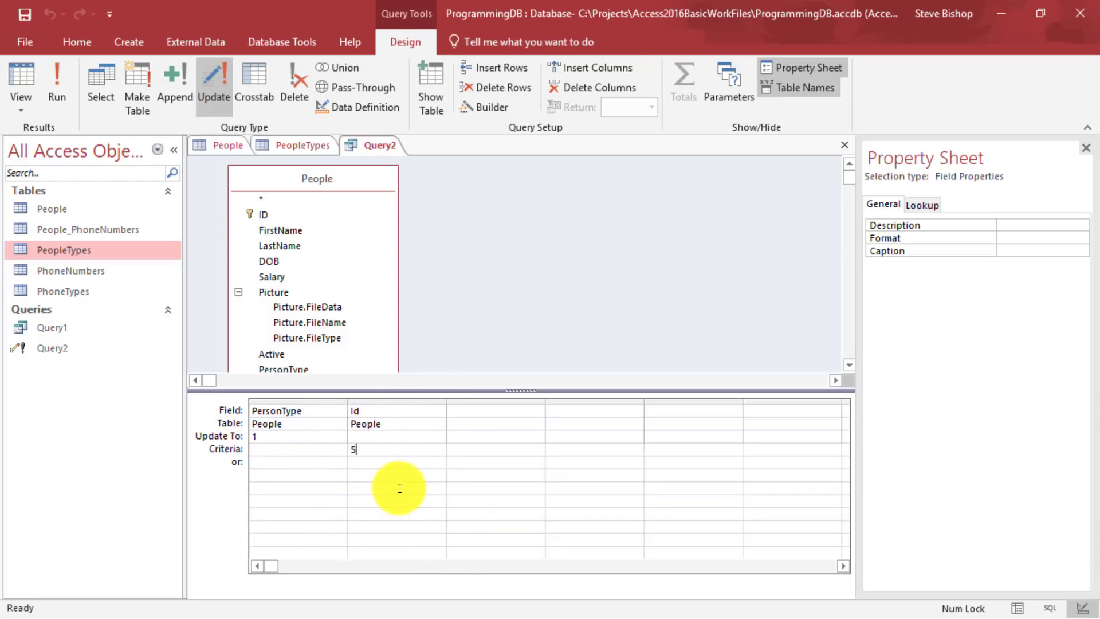
# Return Query2 to SQL View and review its SET assignment and WHERE condition.
pyautogui.rightClick(483, 248)
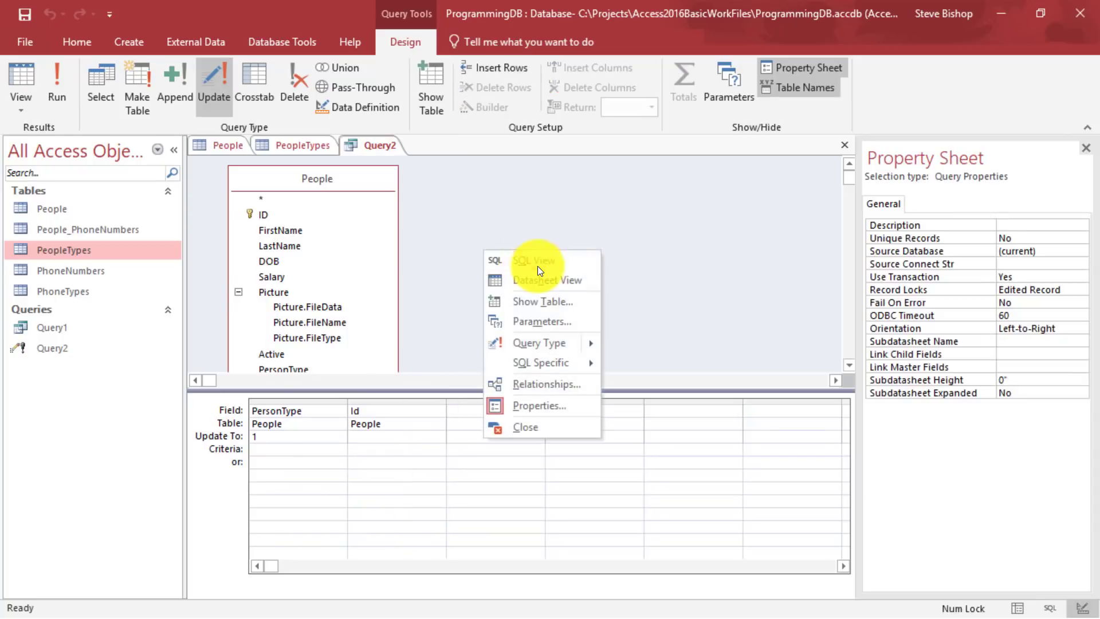
pyautogui.click(538, 265)
pyautogui.click(292, 206)
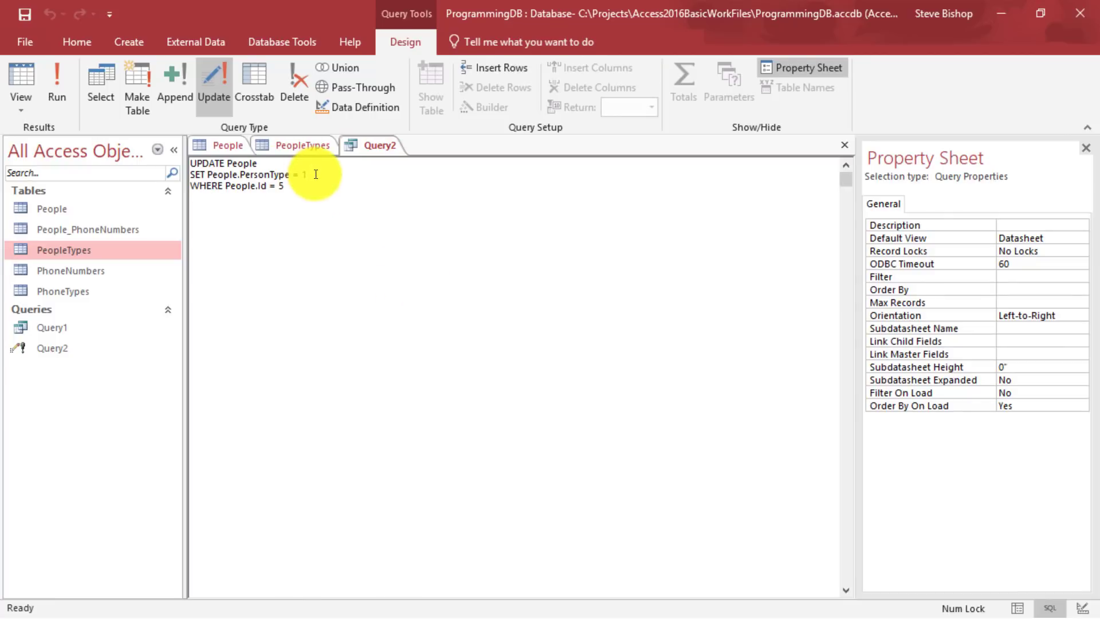
pyautogui.moveTo(310, 174); pyautogui.dragTo(216, 174)
pyautogui.moveTo(285, 186); pyautogui.dragTo(190, 186)
pyautogui.click(355, 213)
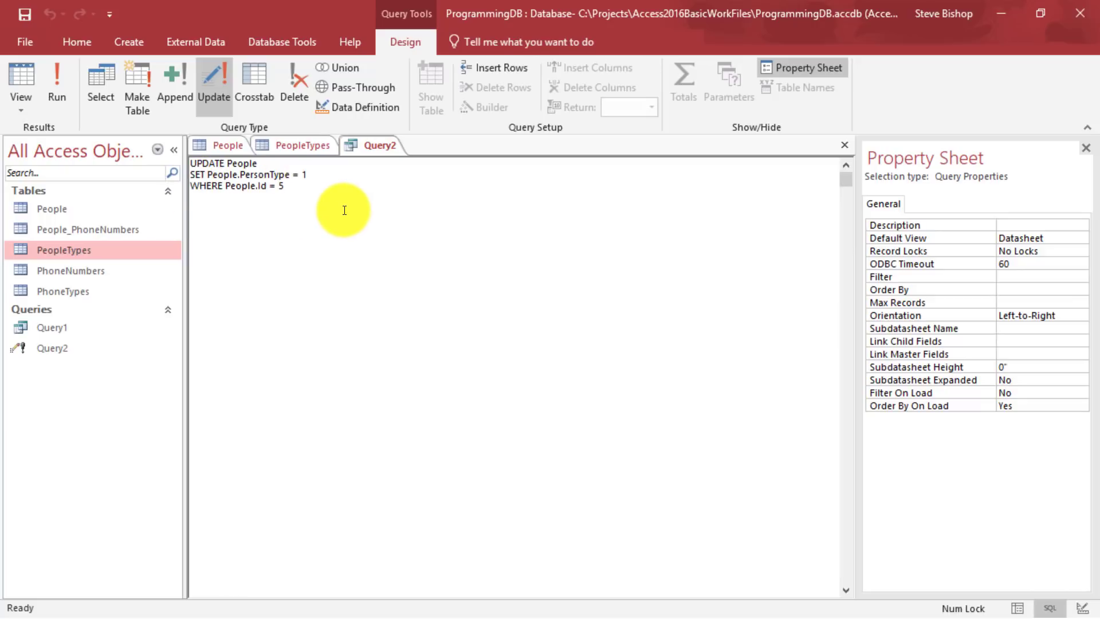